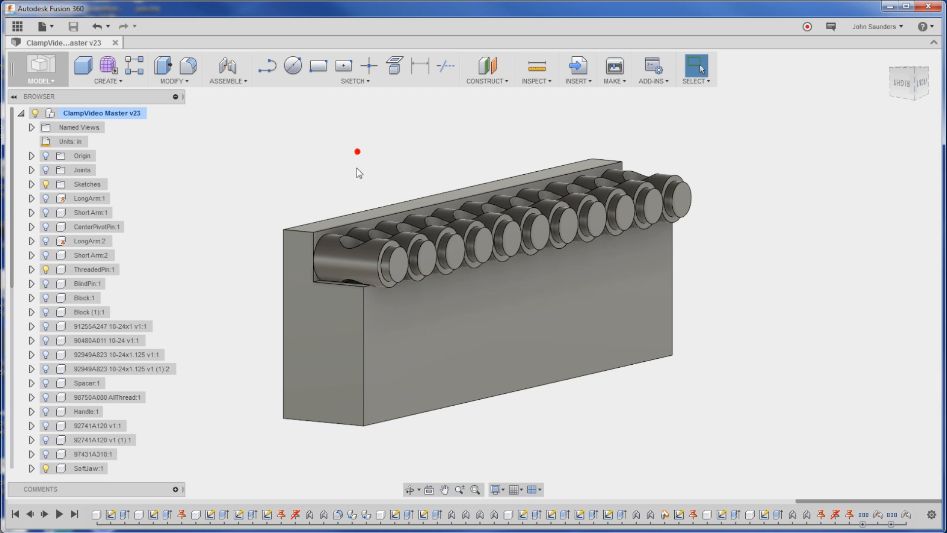
# Select the SoftJaw:1 component in the Browser after flattening the view.
pyautogui.keyDown('shift'); pyautogui.moveTo(344, 165); pyautogui.dragTo(356, 178, button='middle'); pyautogui.keyUp('shift')
pyautogui.click(92, 469)
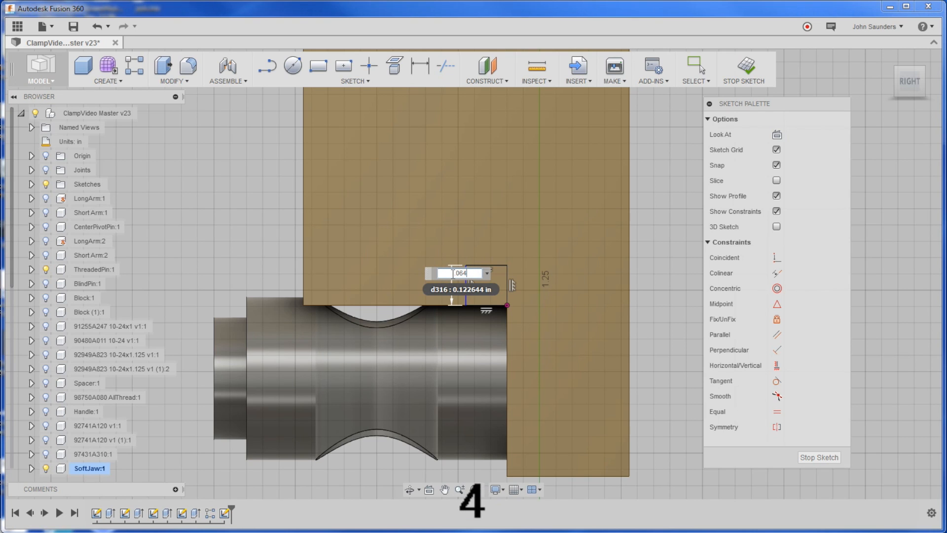
# Dimension the corner square 0.064 in high and 0.064 in wide.
pyautogui.press('Return')
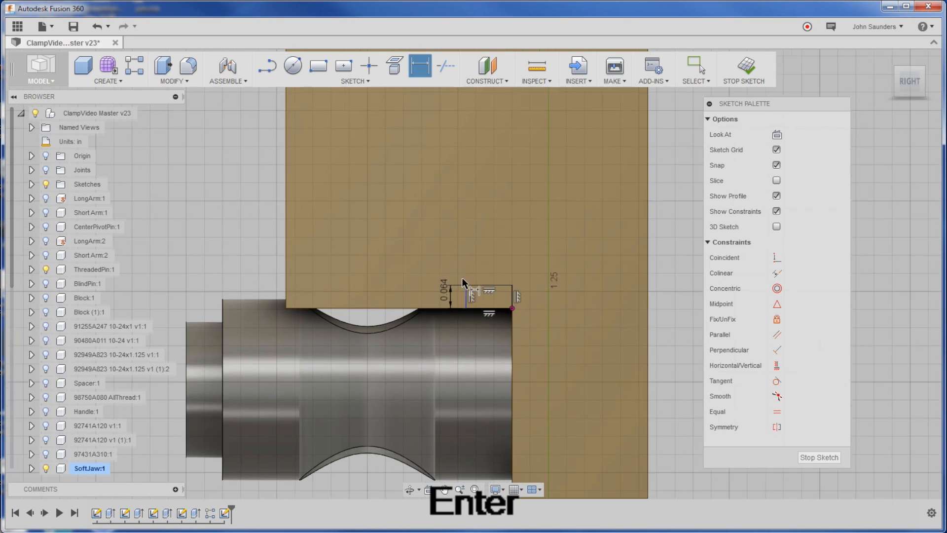
pyautogui.scroll(4, 487, 292)
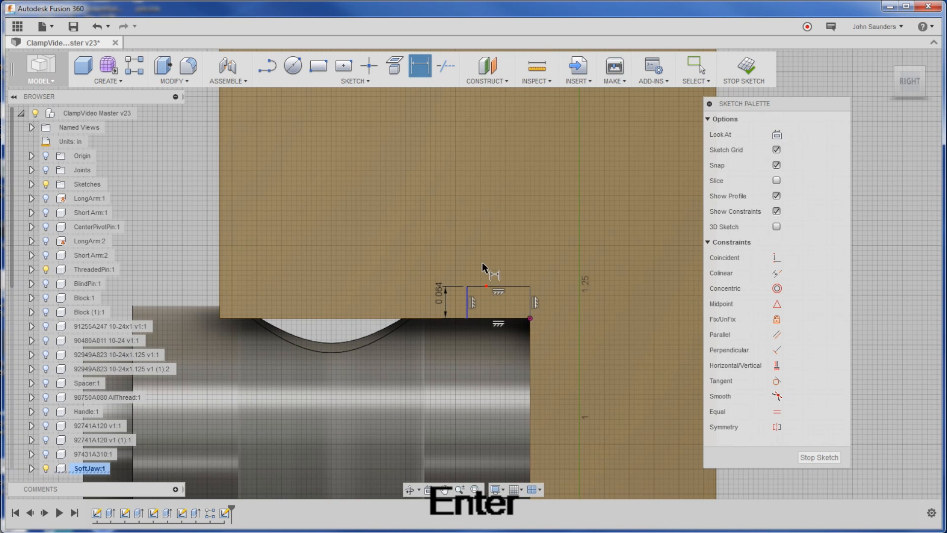
pyautogui.click(477, 275)
pyautogui.write('.064')
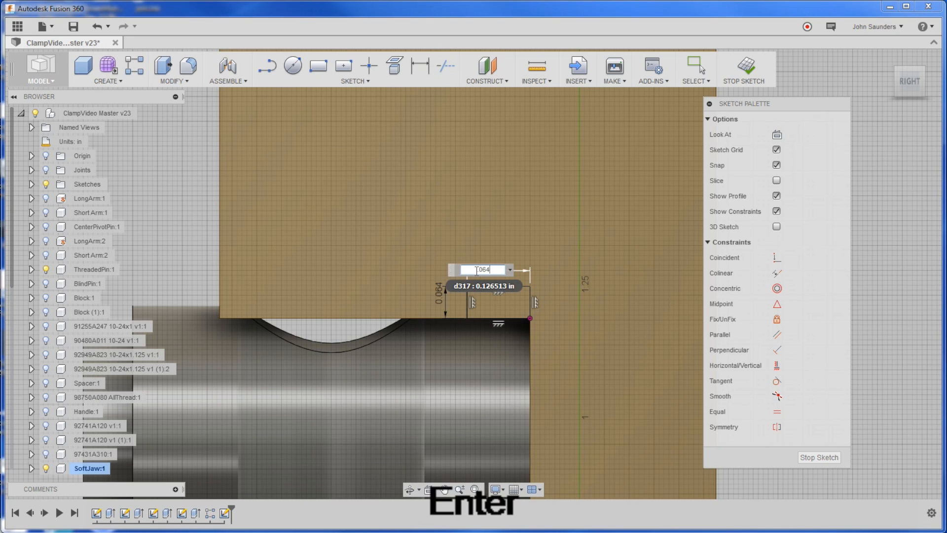
pyautogui.press('Return')
# Press-pull the small square profile as a 6.70 in cut along the jaw's full length.
pyautogui.press('q')
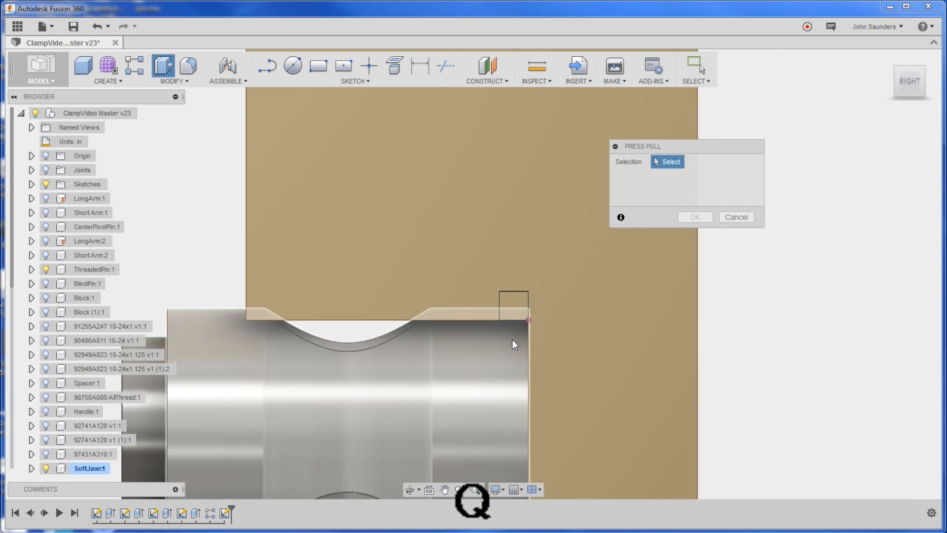
pyautogui.click(513, 305)
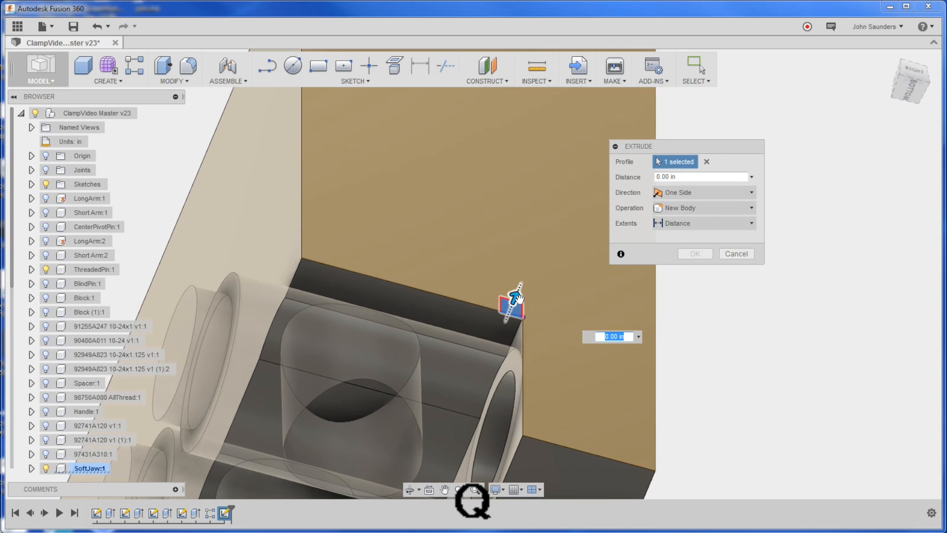
pyautogui.scroll(-5, 340, 325)
pyautogui.keyDown('shift'); pyautogui.moveTo(218, 356); pyautogui.dragTo(218, 269, button='middle'); pyautogui.keyUp('shift')
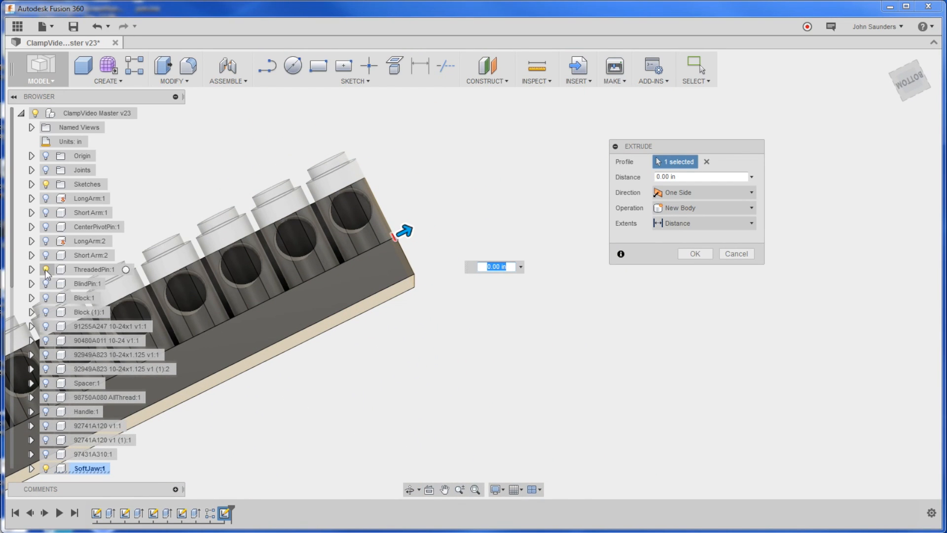
pyautogui.moveTo(295, 332)
pyautogui.keyDown('shift'); pyautogui.mouseDown(button='middle')
pyautogui.moveTo(453, 371)
pyautogui.moveTo(130, 125)
pyautogui.mouseUp(button='middle'); pyautogui.keyUp('shift')
pyautogui.scroll(-4, 274, 325)
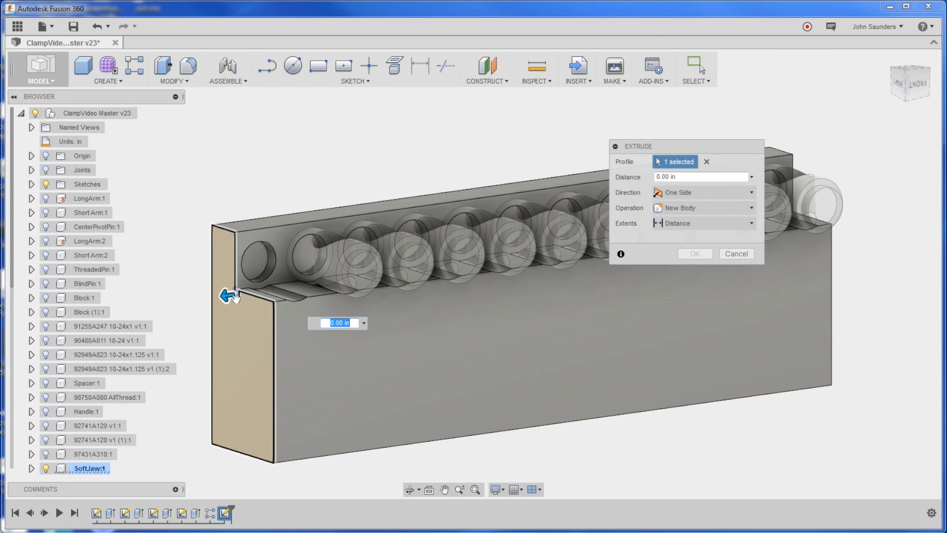
pyautogui.moveTo(228, 295); pyautogui.dragTo(517, 287)
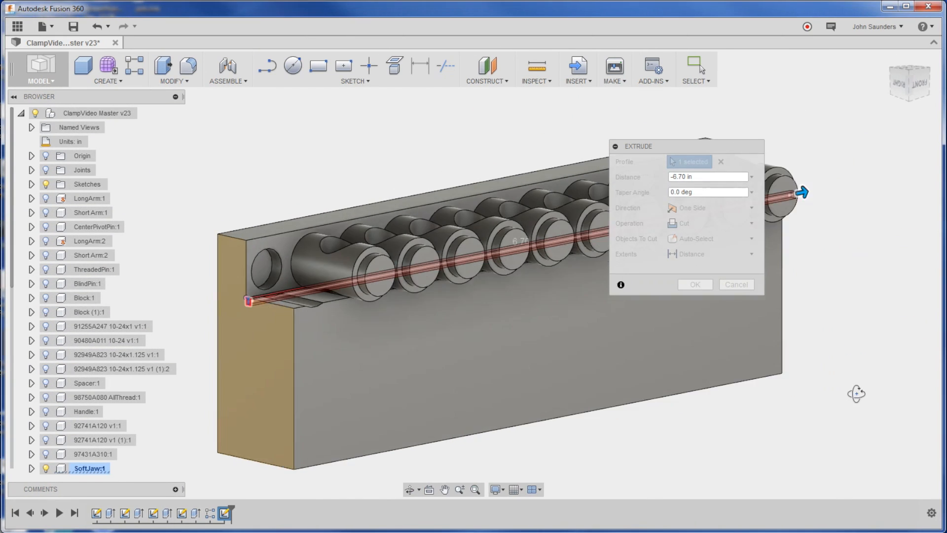
pyautogui.keyDown('shift'); pyautogui.moveTo(847, 242); pyautogui.dragTo(591, 333, button='middle'); pyautogui.keyUp('shift')
pyautogui.scroll(5, 287, 274)
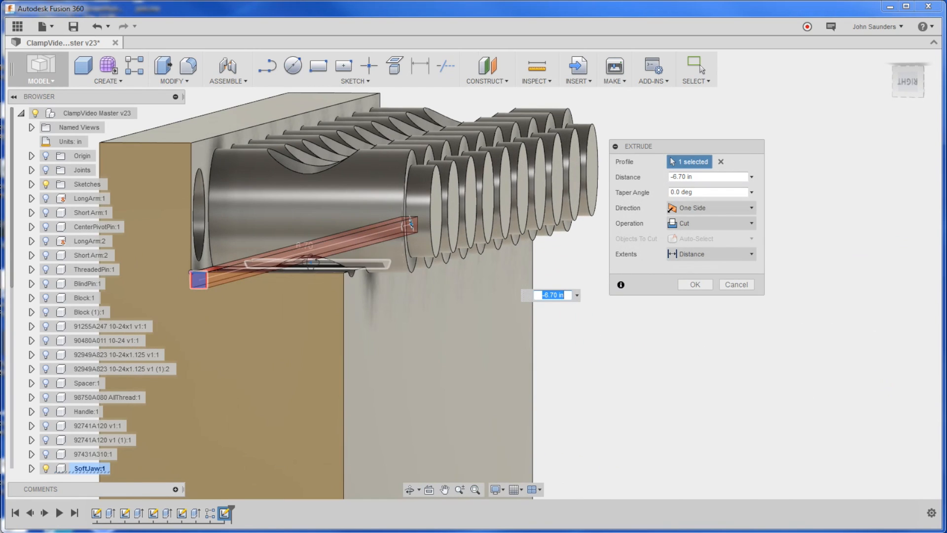
pyautogui.keyDown('shift'); pyautogui.moveTo(443, 296); pyautogui.dragTo(518, 259, button='middle'); pyautogui.keyUp('shift')
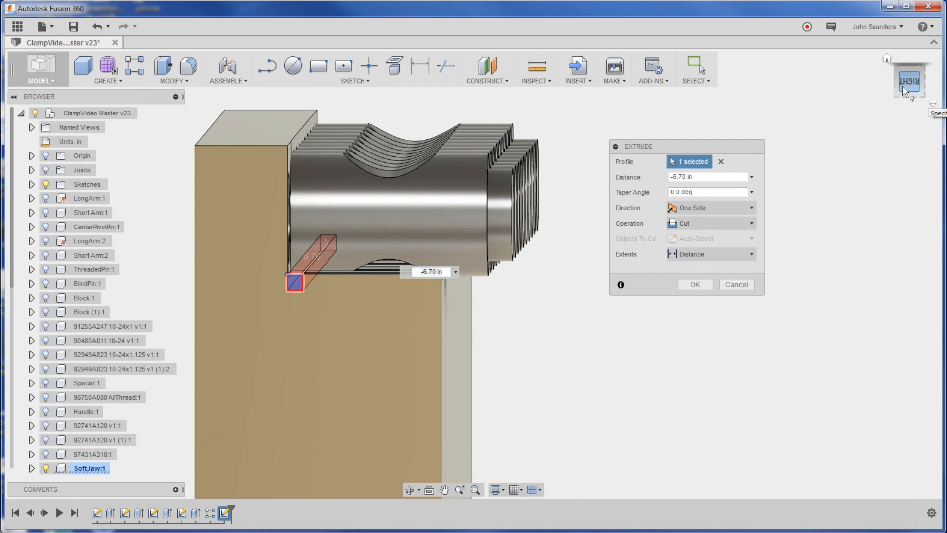
pyautogui.click(904, 90)
pyautogui.scroll(6, 337, 270)
pyautogui.moveTo(337, 269)
pyautogui.keyDown('shift'); pyautogui.mouseDown(button='middle')
pyautogui.moveTo(302, 277)
pyautogui.moveTo(312, 276)
pyautogui.moveTo(307, 288)
pyautogui.moveTo(326, 259)
pyautogui.mouseUp(button='middle'); pyautogui.keyUp('shift')
pyautogui.scroll(-6, 307, 288)
pyautogui.scroll(-5, 311, 288)
pyautogui.scroll(-3, 80, 434)
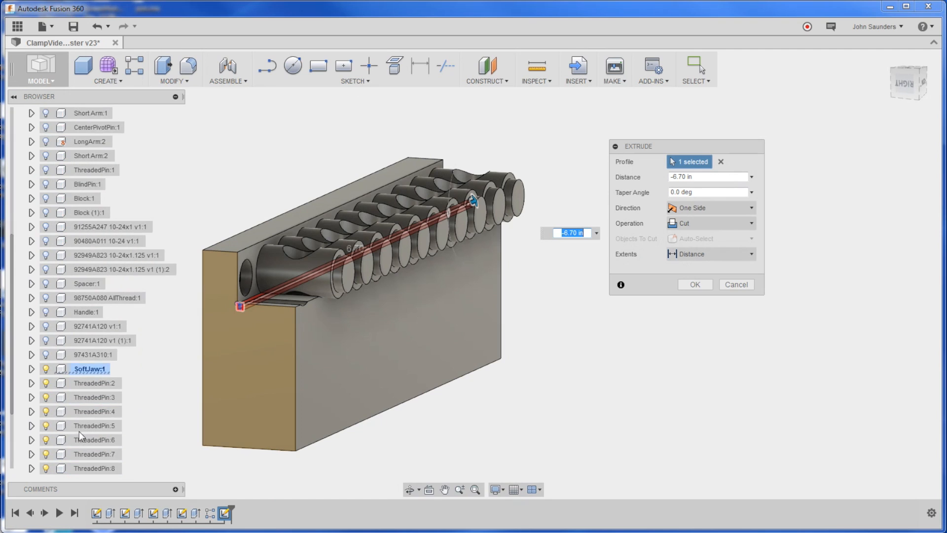
pyautogui.scroll(-3, 81, 433)
# Hide threaded pins 2 through 11 in the Browser to reveal the cut.
pyautogui.click(46, 340)
pyautogui.click(46, 354)
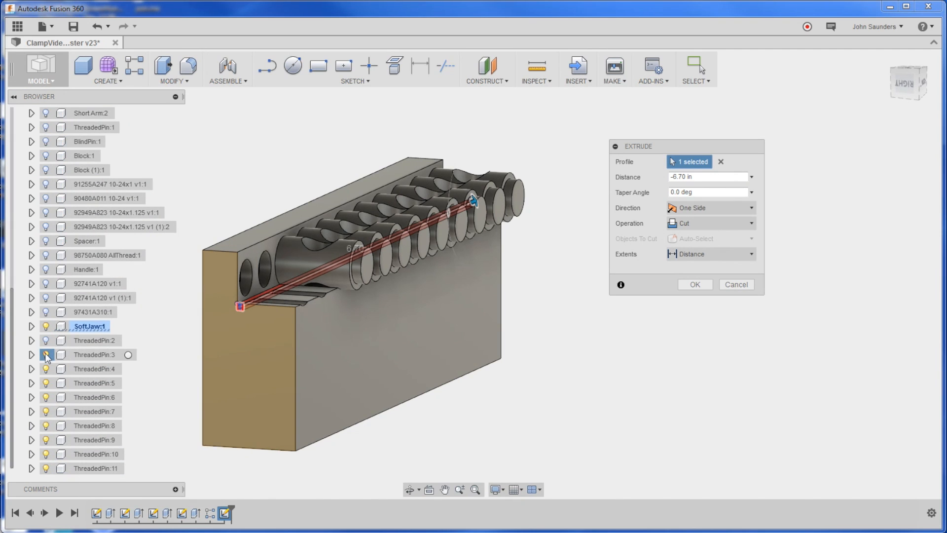
pyautogui.click(46, 382)
pyautogui.click(46, 396)
pyautogui.click(46, 426)
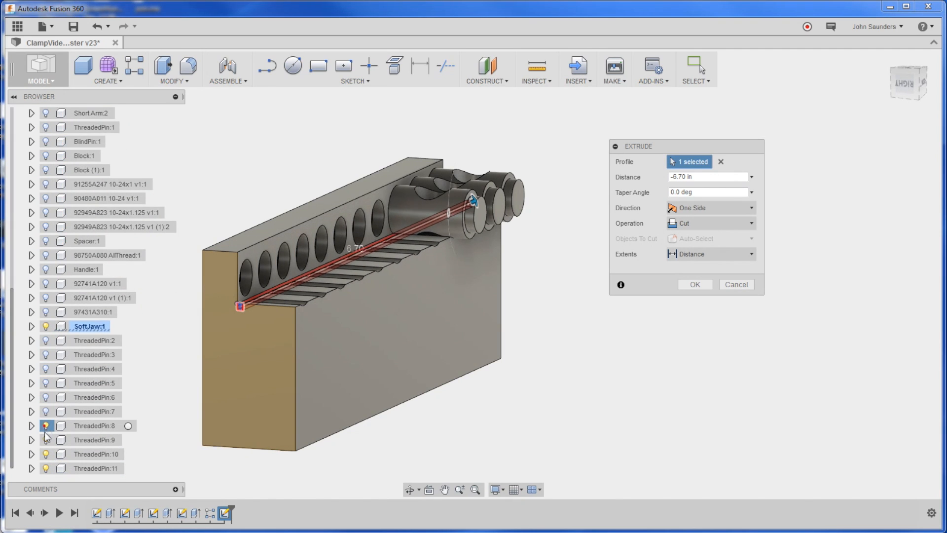
pyautogui.click(46, 454)
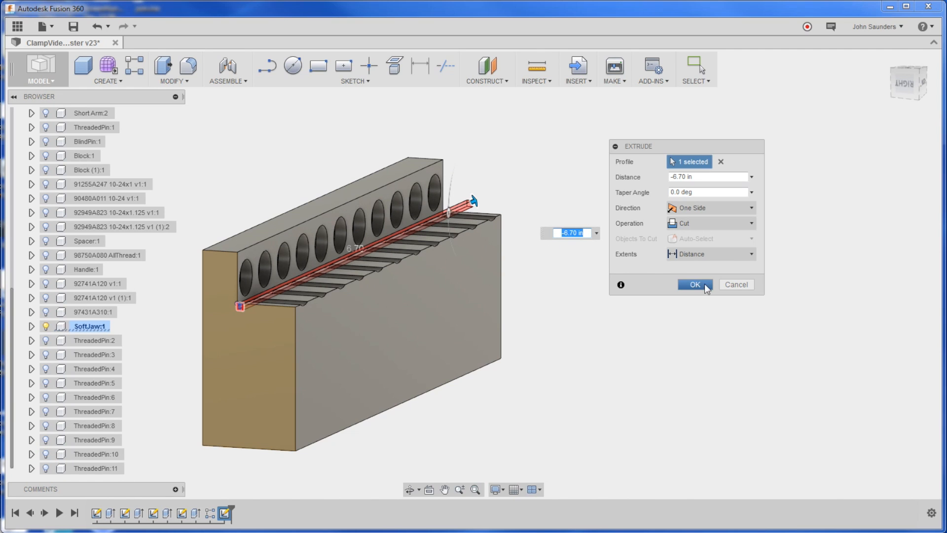
# Apply the relief cut along the soft jaw and view it from the side.
pyautogui.click(694, 284)
pyautogui.moveTo(636, 311)
pyautogui.keyDown('shift'); pyautogui.mouseDown(button='middle')
pyautogui.moveTo(668, 318)
pyautogui.moveTo(625, 307)
pyautogui.mouseUp(button='middle'); pyautogui.keyUp('shift')
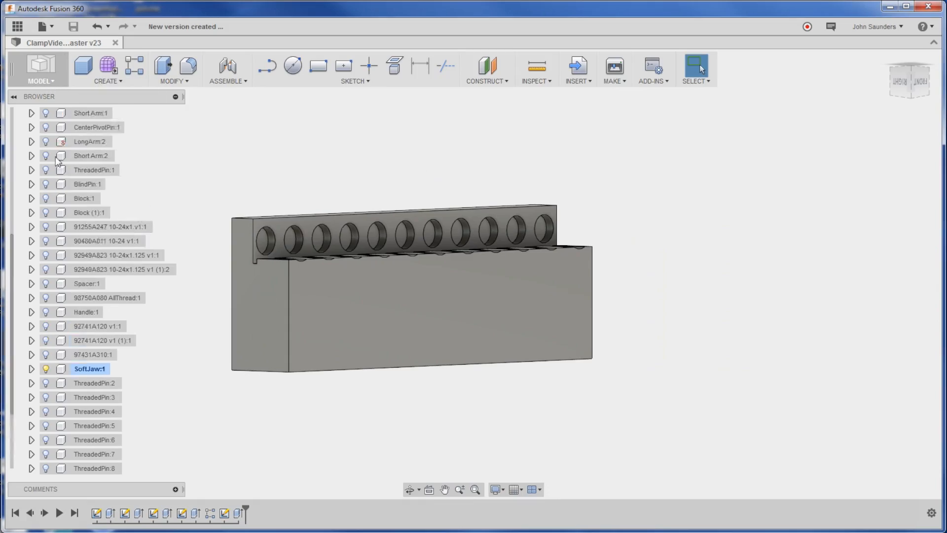
pyautogui.scroll(3, 85, 177)
pyautogui.scroll(2, 84, 177)
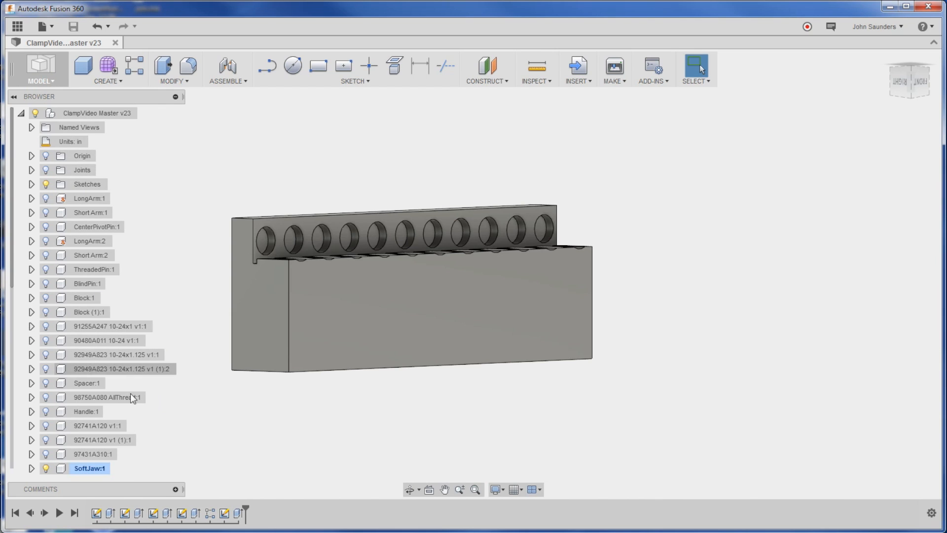
pyautogui.scroll(-3, 131, 397)
pyautogui.scroll(-2, 96, 356)
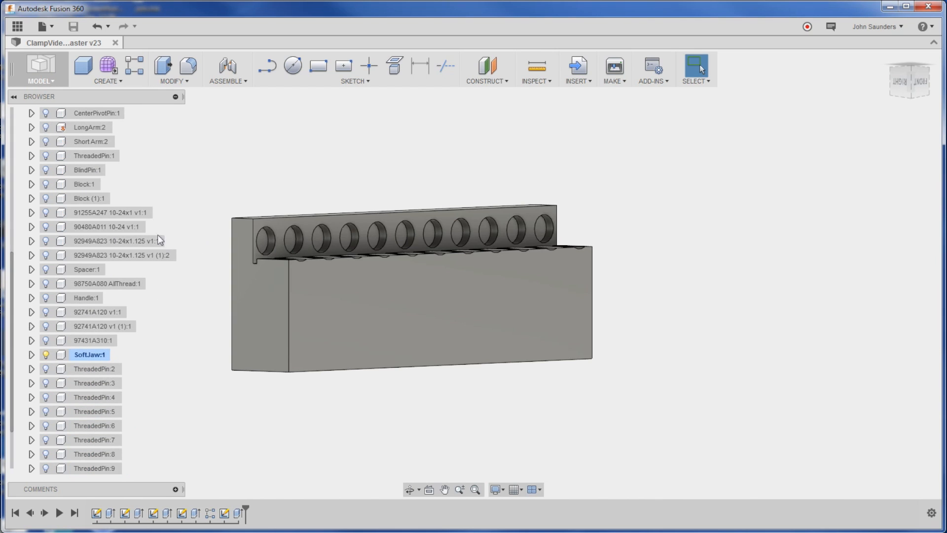
pyautogui.scroll(3, 90, 222)
# Unisolate from ThreadedPin:1 to restore all components, then hide the soft jaw block.
pyautogui.click(97, 212)
pyautogui.rightClick(74, 214)
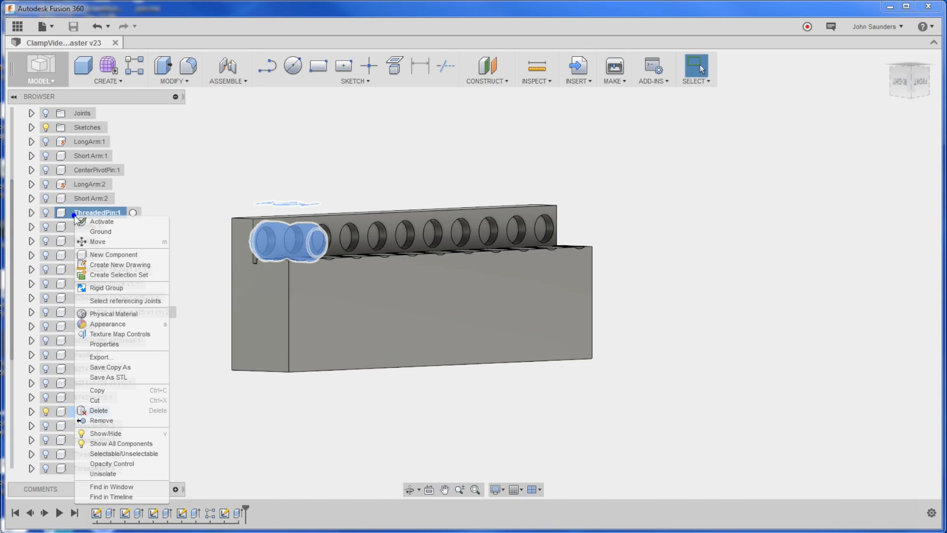
pyautogui.click(103, 474)
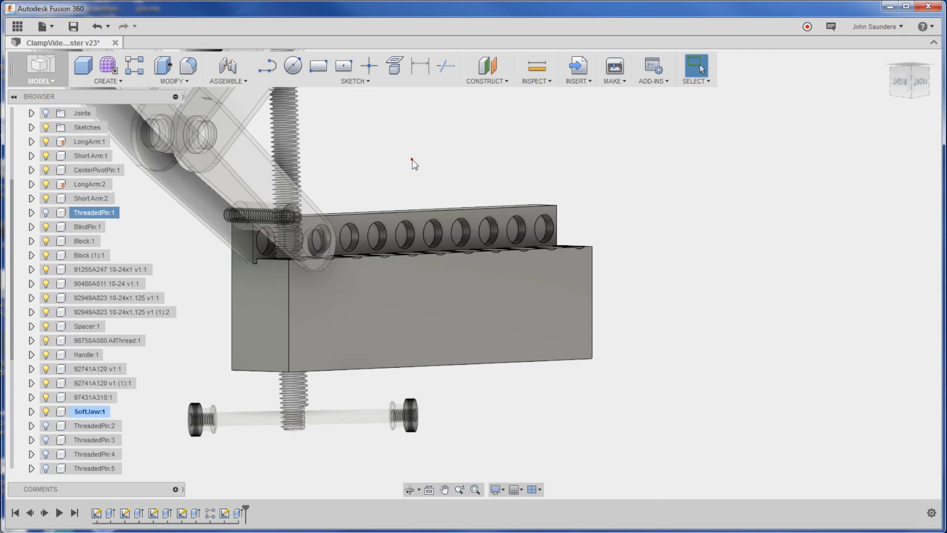
pyautogui.click(47, 411)
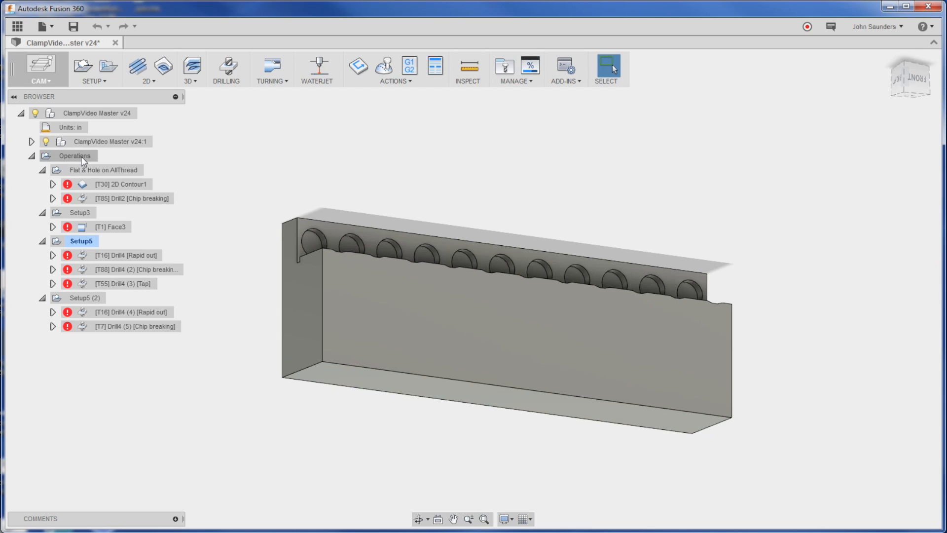
# Create a new setup using the soft jaw body as its model.
pyautogui.click(83, 67)
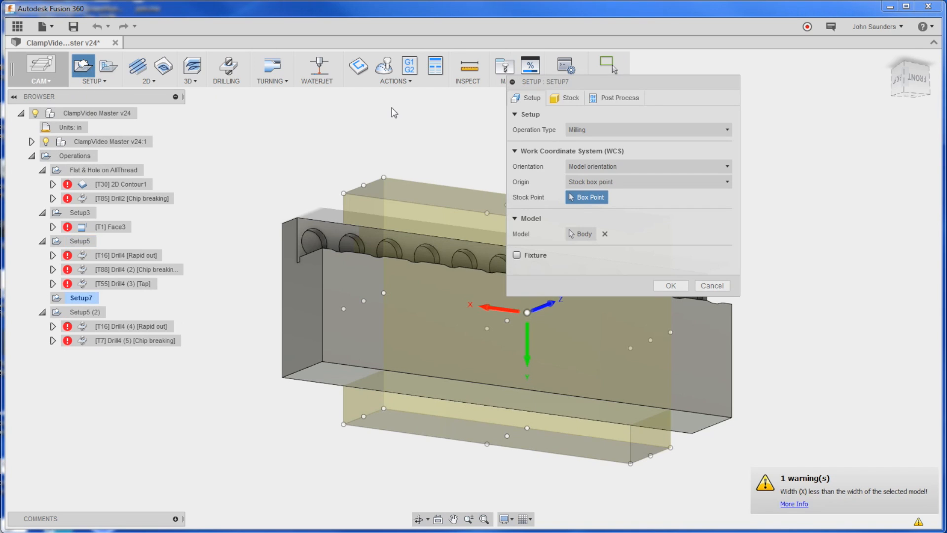
pyautogui.moveTo(562, 81); pyautogui.dragTo(740, 74)
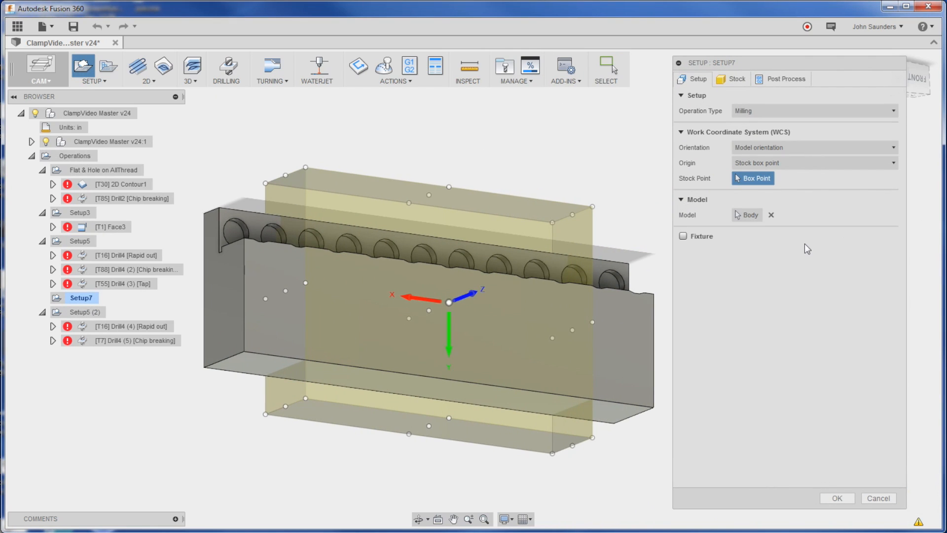
pyautogui.click(747, 215)
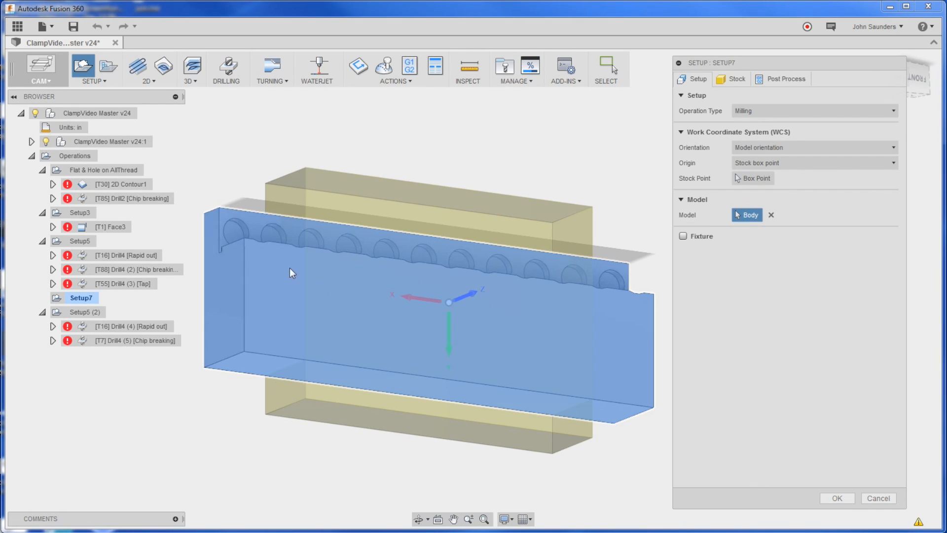
pyautogui.click(291, 272)
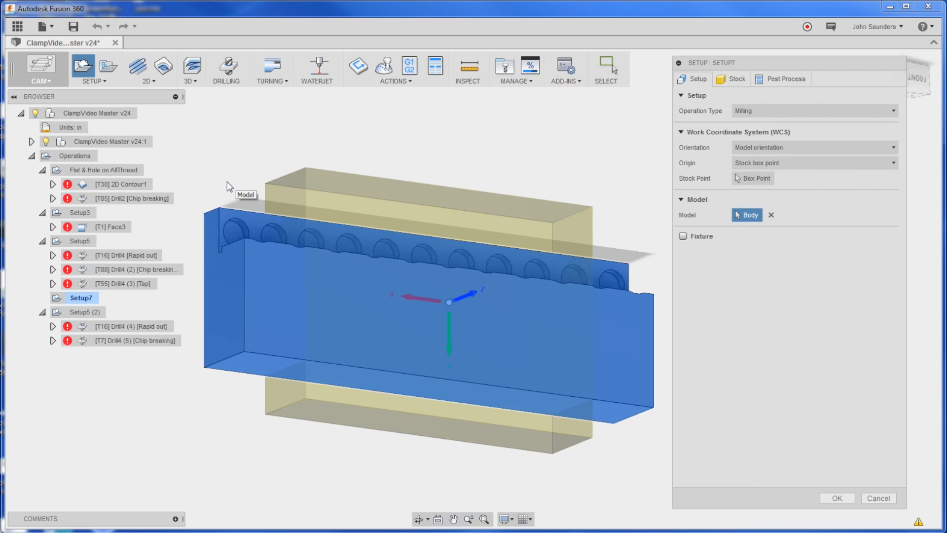
pyautogui.keyDown('shift'); pyautogui.moveTo(228, 186); pyautogui.dragTo(316, 259, button='middle'); pyautogui.keyUp('shift')
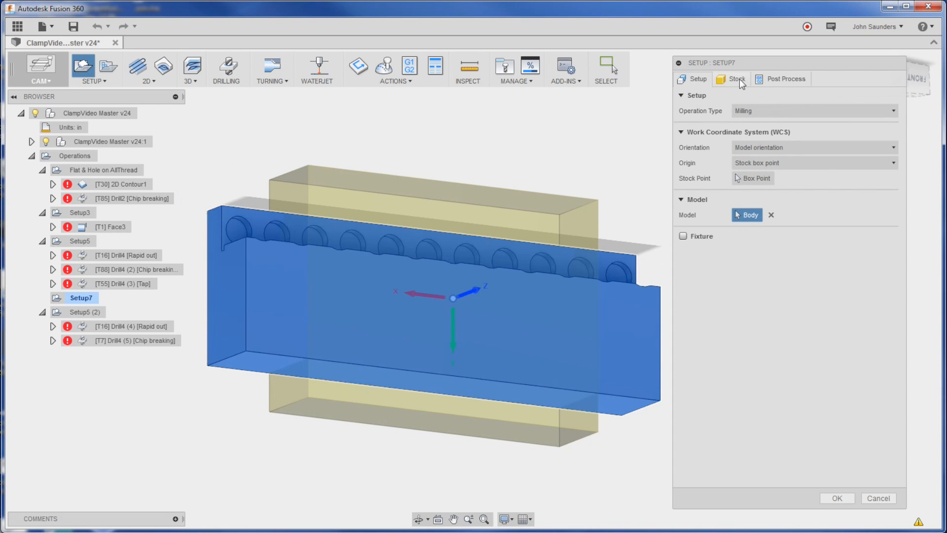
# Set the stock to a relative size box with no additional offset, confirm, and clear the old setup name.
pyautogui.click(738, 79)
pyautogui.click(784, 111)
pyautogui.click(554, 226)
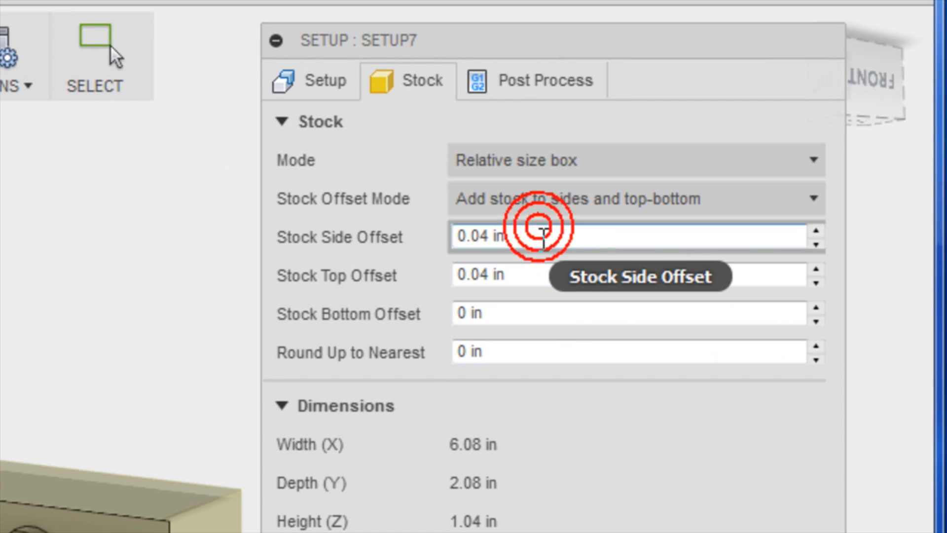
pyautogui.click(539, 198)
pyautogui.click(551, 235)
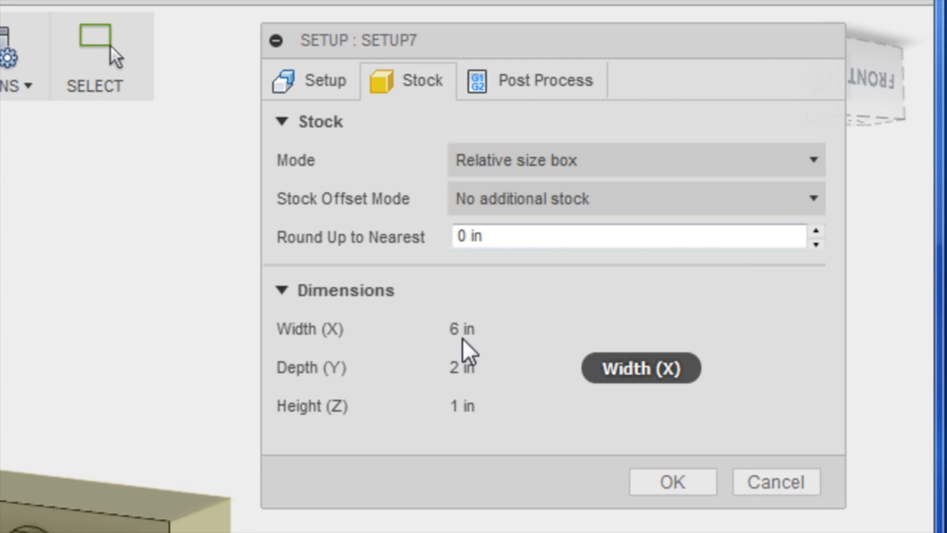
pyautogui.click(675, 481)
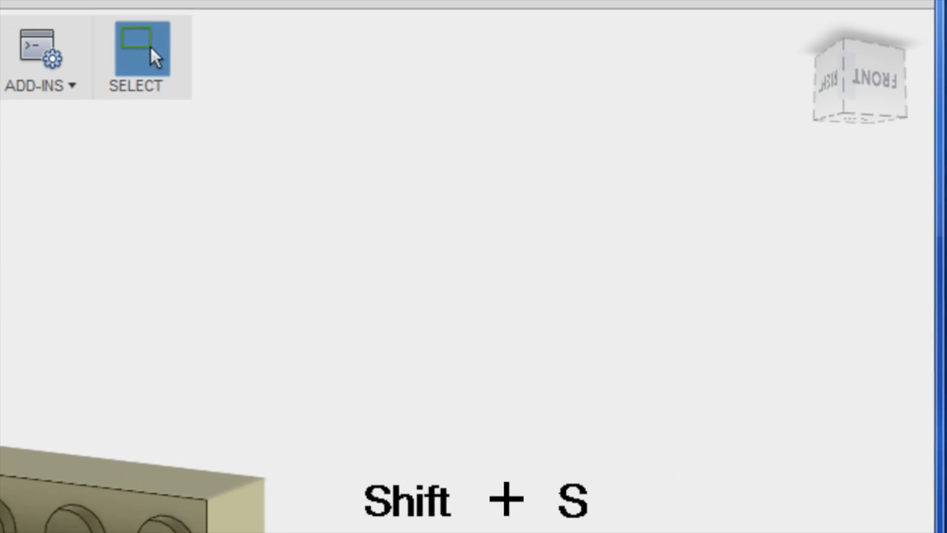
pyautogui.press('BackSpace')
pyautogui.write('MachiningSoftJaw')
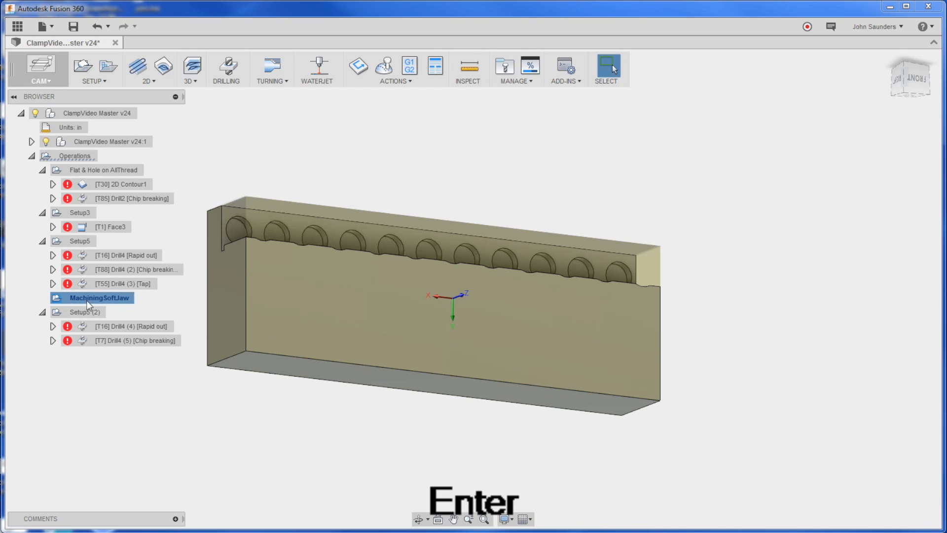
# Name the setup, start 2D Adaptive Clearing and pick tool 49, the 3/4-inch face mill, unfiltered by type.
pyautogui.press('Return')
pyautogui.click(150, 80)
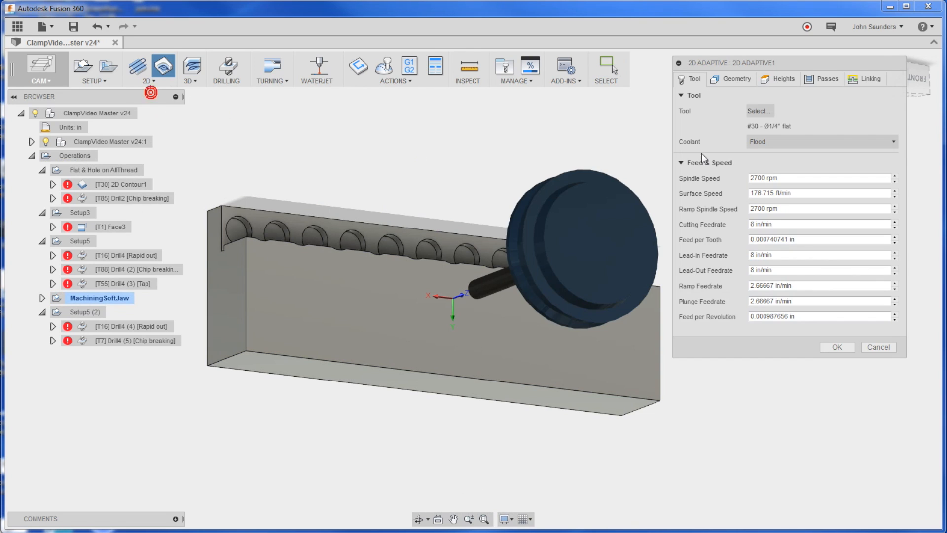
pyautogui.click(761, 112)
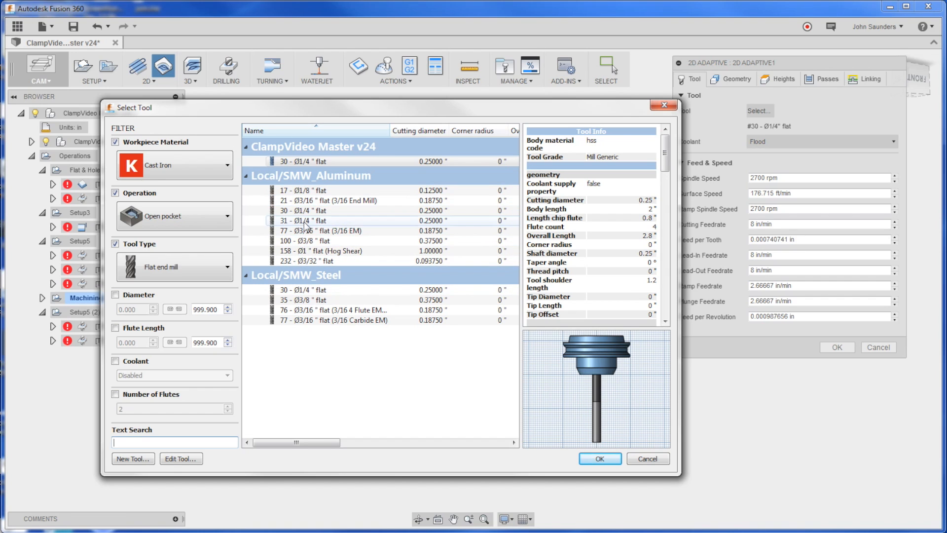
pyautogui.click(116, 243)
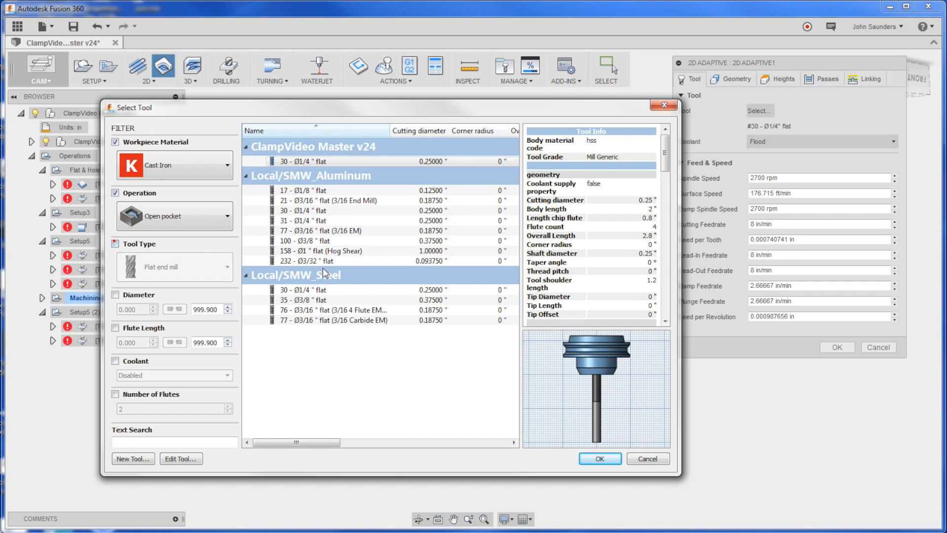
pyautogui.scroll(-3, 335, 298)
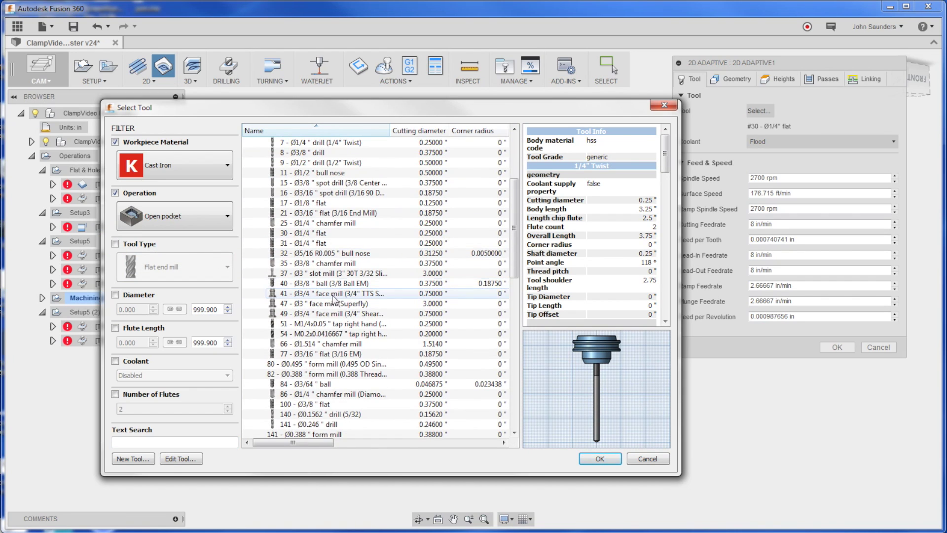
pyautogui.doubleClick(332, 314)
# Create 2D Adaptive1 with tool 49 clearing the top pocket face.
pyautogui.click(600, 458)
pyautogui.click(728, 82)
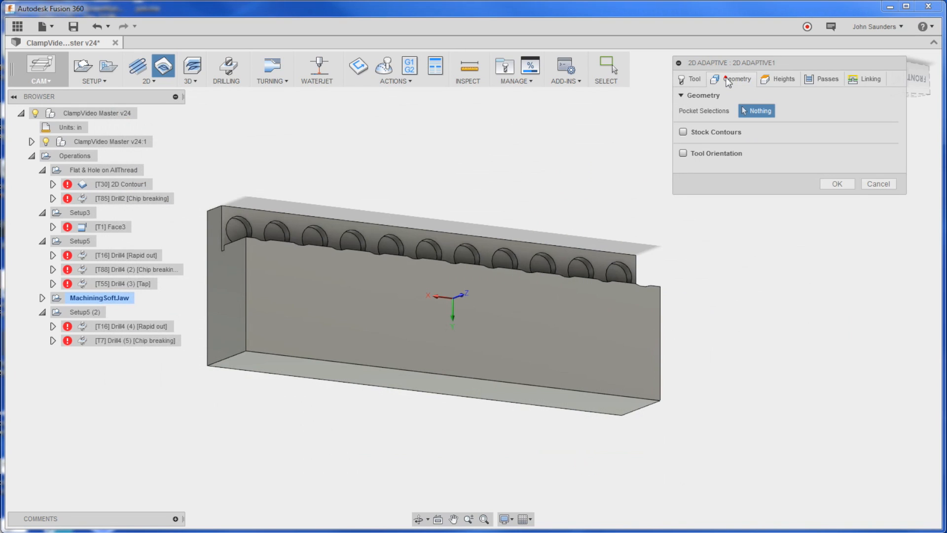
pyautogui.scroll(3, 362, 185)
pyautogui.click(257, 225)
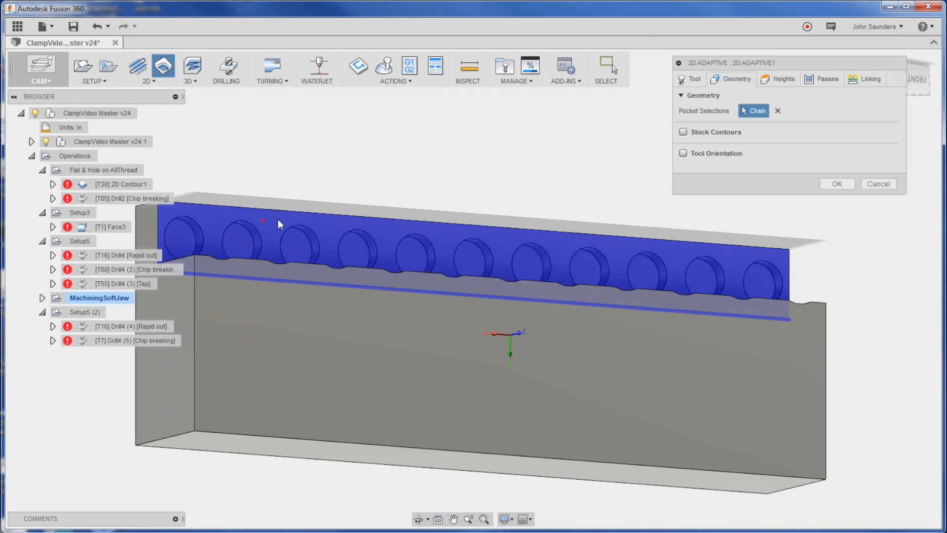
pyautogui.scroll(-3, 431, 192)
pyautogui.moveTo(425, 169)
pyautogui.keyDown('shift'); pyautogui.mouseDown(button='middle')
pyautogui.moveTo(392, 140)
pyautogui.moveTo(378, 178)
pyautogui.moveTo(393, 226)
pyautogui.moveTo(383, 228)
pyautogui.moveTo(518, 282)
pyautogui.mouseUp(button='middle'); pyautogui.keyUp('shift')
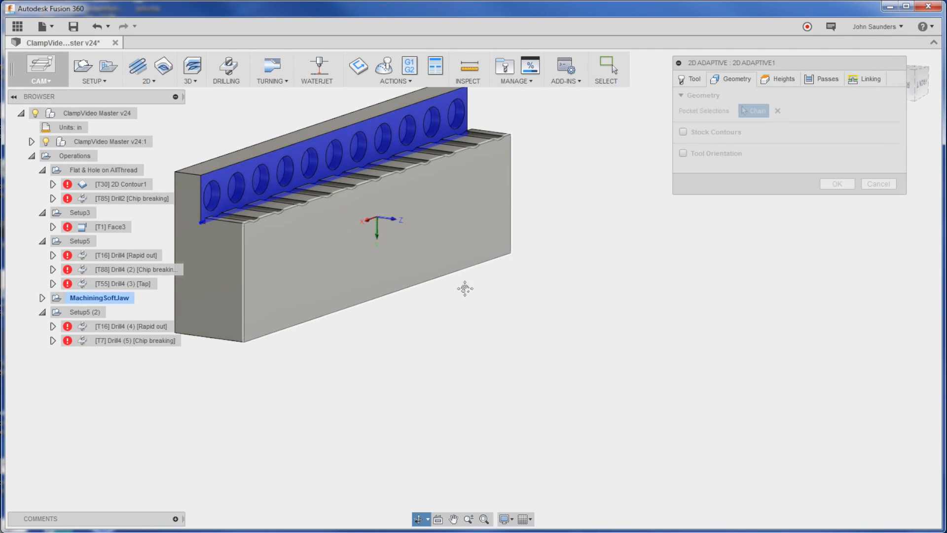
pyautogui.click(837, 184)
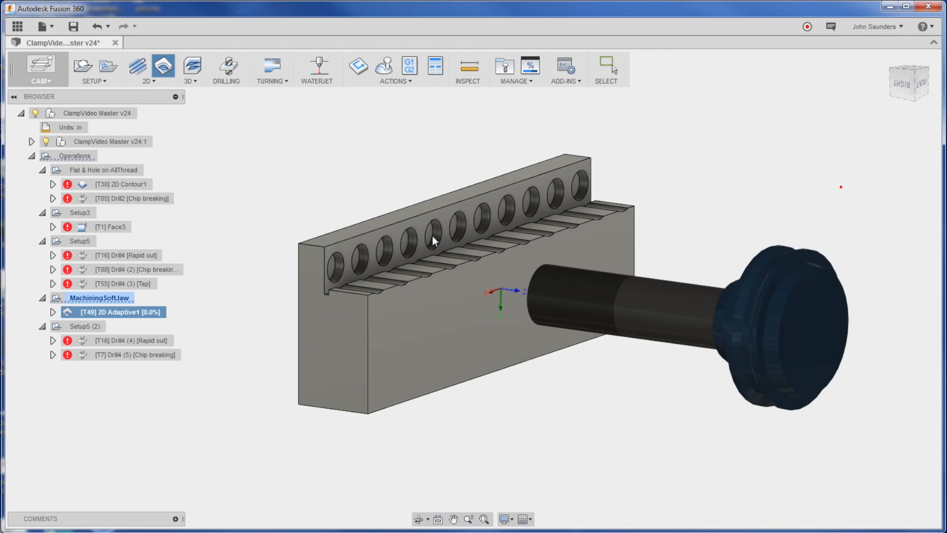
pyautogui.moveTo(340, 214)
pyautogui.keyDown('shift'); pyautogui.mouseDown(button='middle')
pyautogui.moveTo(318, 222)
pyautogui.moveTo(394, 294)
pyautogui.moveTo(340, 318)
pyautogui.moveTo(451, 356)
pyautogui.moveTo(403, 362)
pyautogui.moveTo(324, 307)
pyautogui.mouseUp(button='middle'); pyautogui.keyUp('shift')
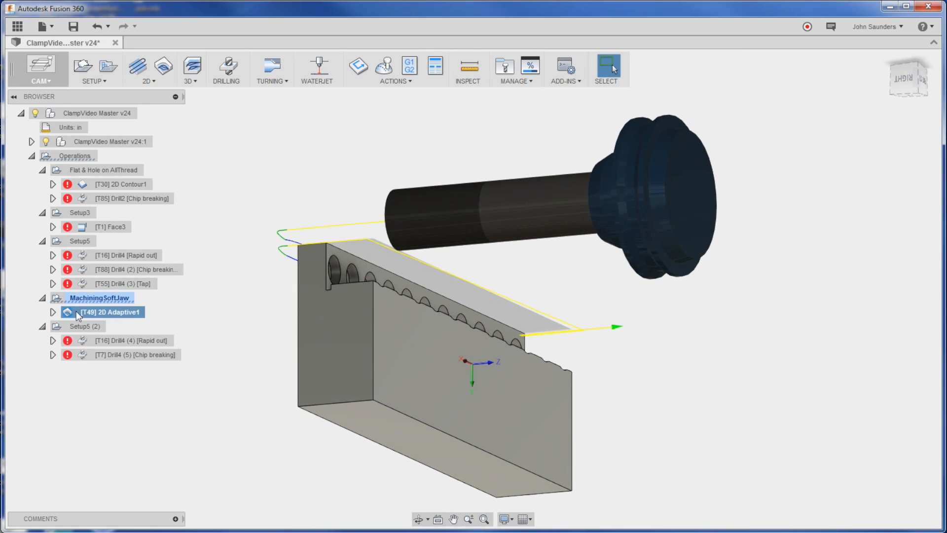
# Edit 2D Adaptive1 so its bottom height comes from the face with the holes, and regenerate.
pyautogui.rightClick(111, 312)
pyautogui.click(137, 317)
pyautogui.click(778, 80)
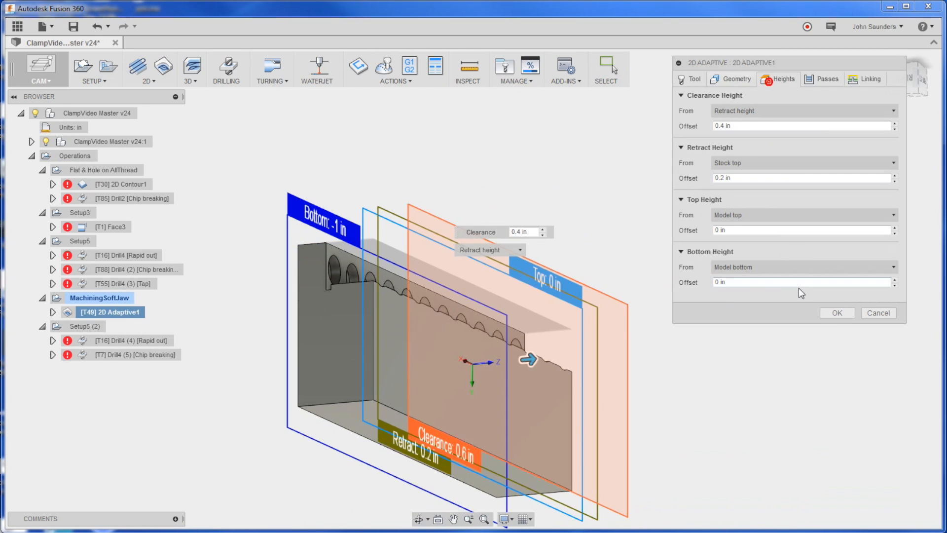
pyautogui.click(804, 266)
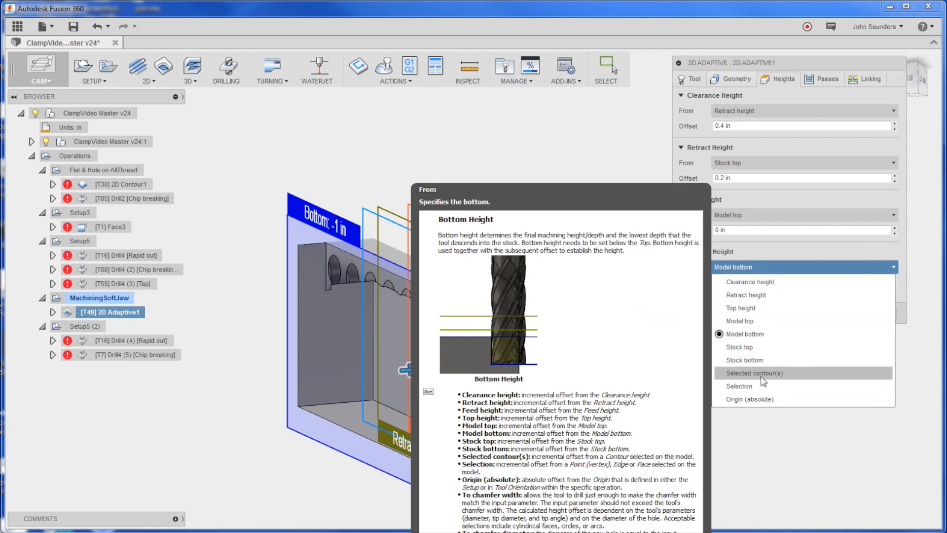
pyautogui.click(762, 377)
pyautogui.scroll(3, 335, 265)
pyautogui.click(360, 268)
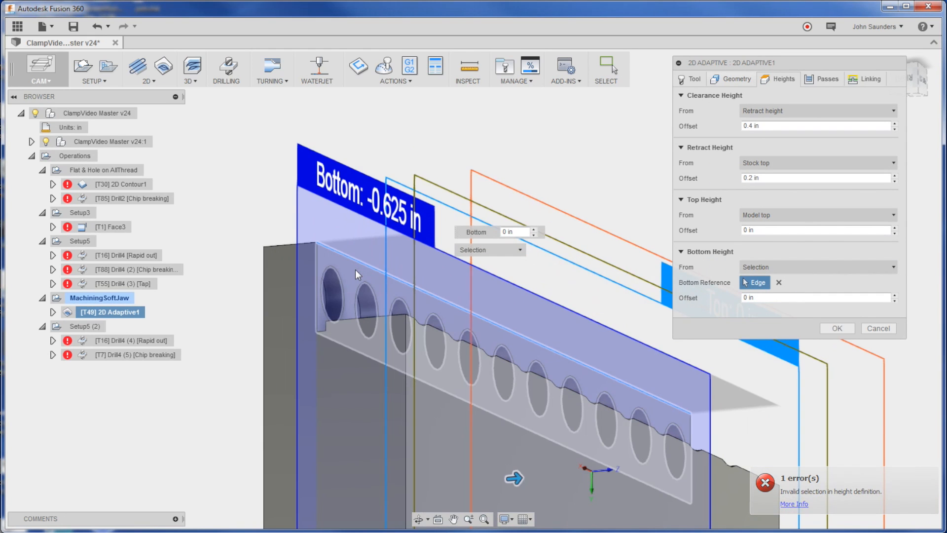
pyautogui.click(356, 274)
pyautogui.click(837, 328)
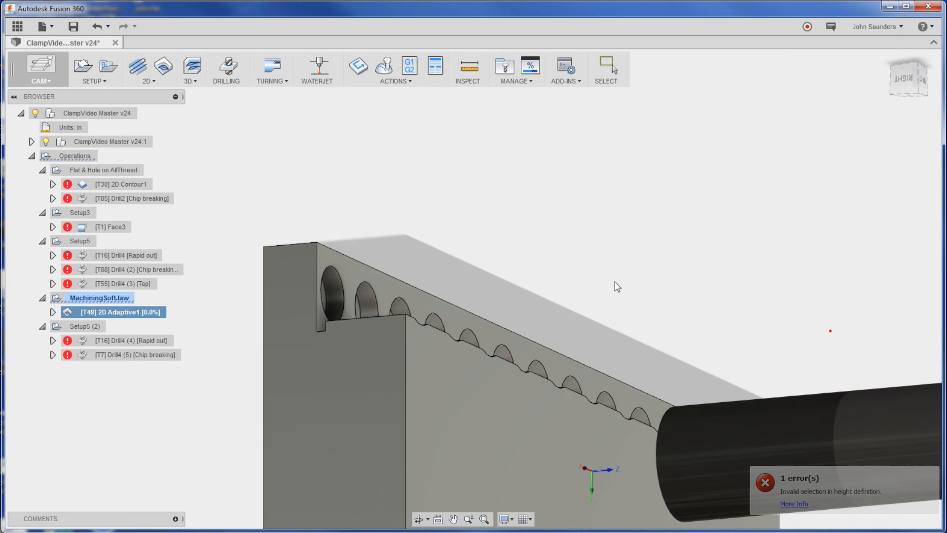
pyautogui.scroll(3, 459, 247)
# Inspect the regenerated toolpath from several angles, then hide its preview.
pyautogui.keyDown('shift'); pyautogui.moveTo(459, 246); pyautogui.dragTo(414, 289, button='middle'); pyautogui.keyUp('shift')
pyautogui.scroll(3, 398, 249)
pyautogui.moveTo(398, 249)
pyautogui.keyDown('shift'); pyautogui.mouseDown(button='middle')
pyautogui.moveTo(444, 296)
pyautogui.moveTo(348, 281)
pyautogui.moveTo(447, 385)
pyautogui.moveTo(431, 381)
pyautogui.mouseUp(button='middle'); pyautogui.keyUp('shift')
pyautogui.scroll(-3, 444, 296)
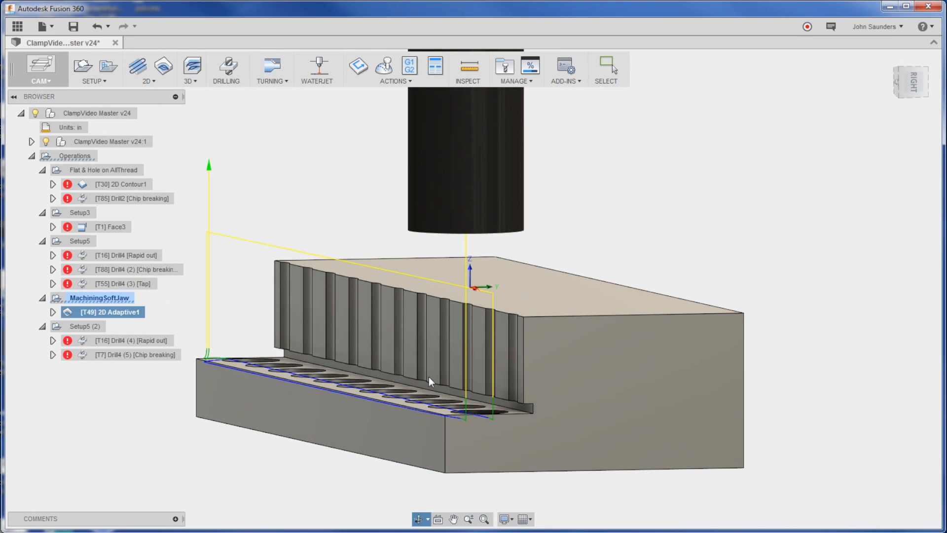
pyautogui.keyDown('shift'); pyautogui.moveTo(377, 310); pyautogui.dragTo(368, 279, button='middle'); pyautogui.keyUp('shift')
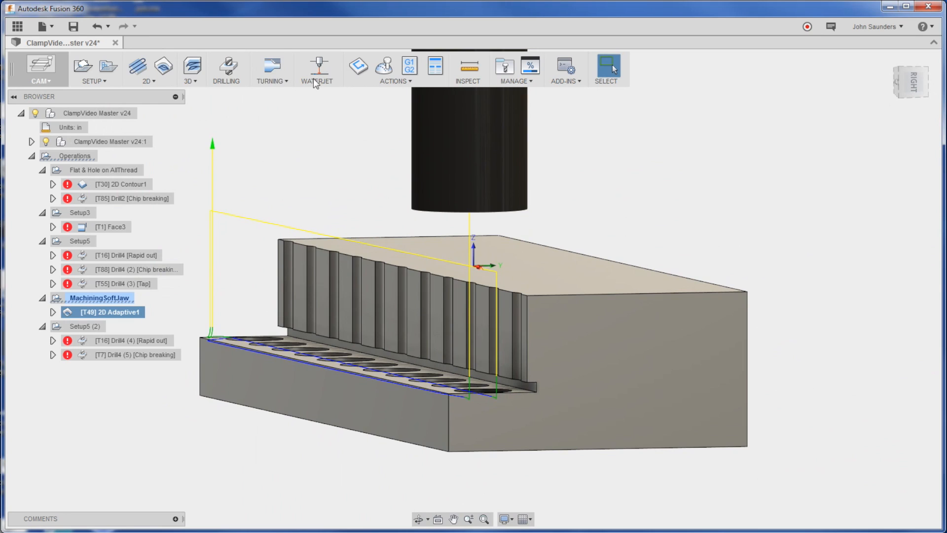
pyautogui.keyDown('shift'); pyautogui.moveTo(434, 321); pyautogui.dragTo(488, 379, button='middle'); pyautogui.keyUp('shift')
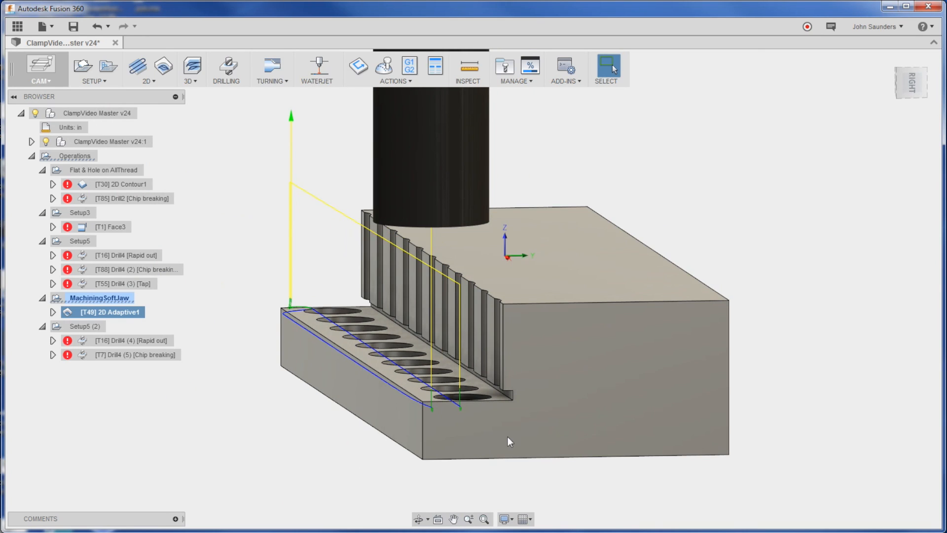
pyautogui.click(511, 397)
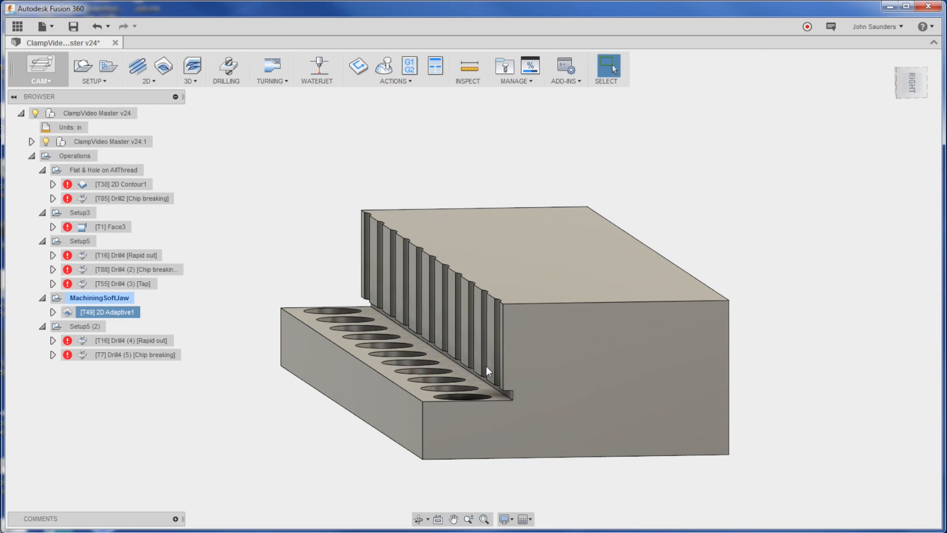
pyautogui.click(119, 312)
pyautogui.click(387, 69)
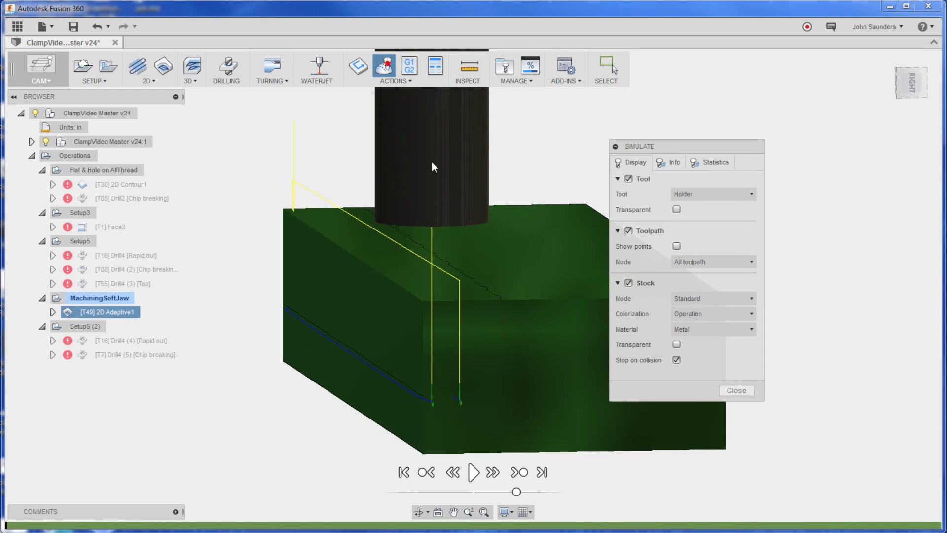
pyautogui.click(473, 472)
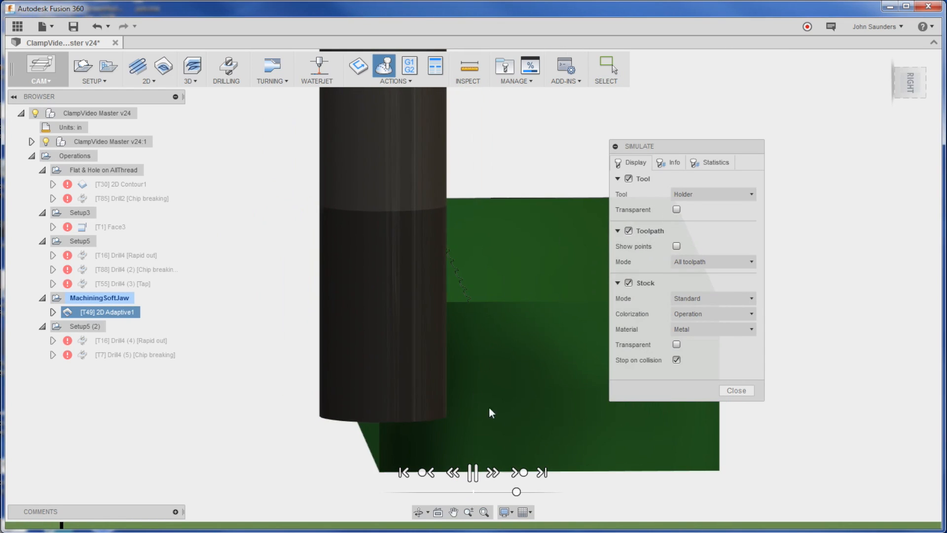
pyautogui.click(677, 360)
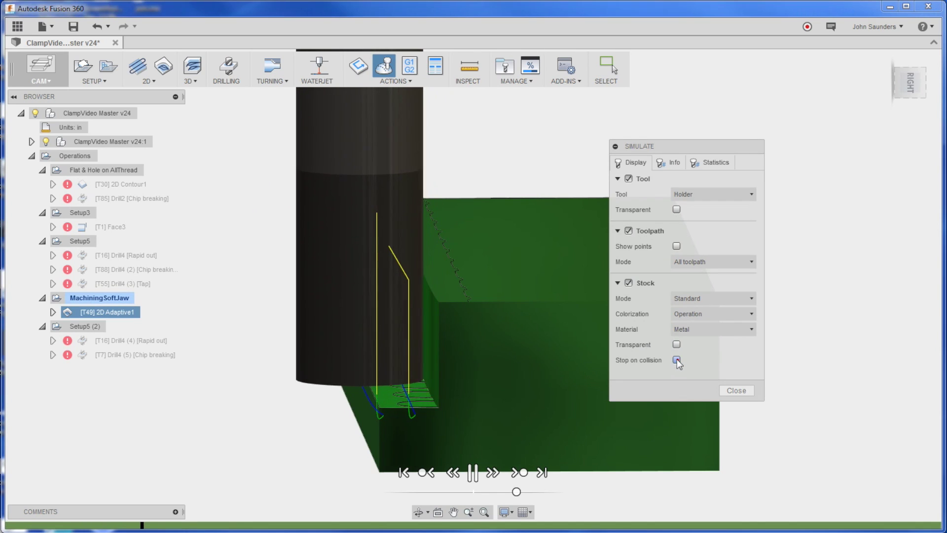
pyautogui.click(628, 283)
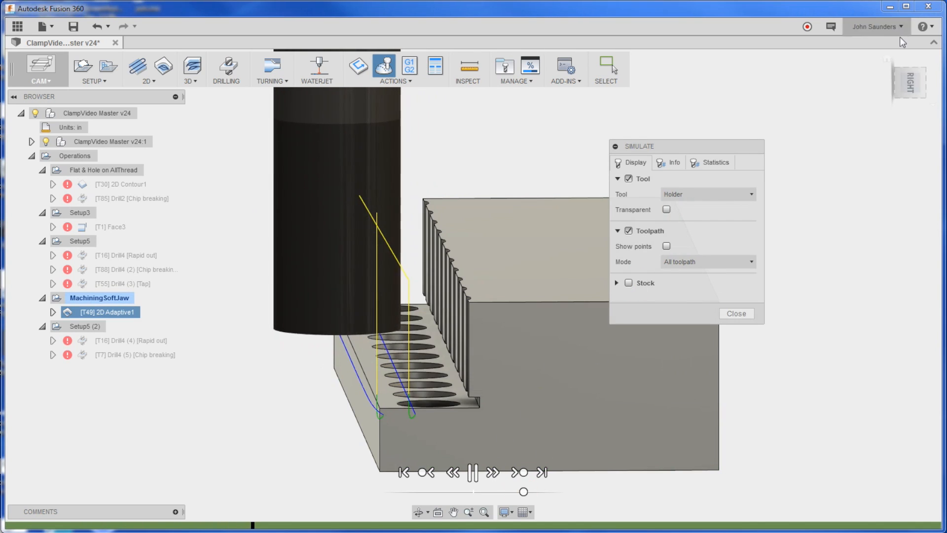
pyautogui.click(909, 80)
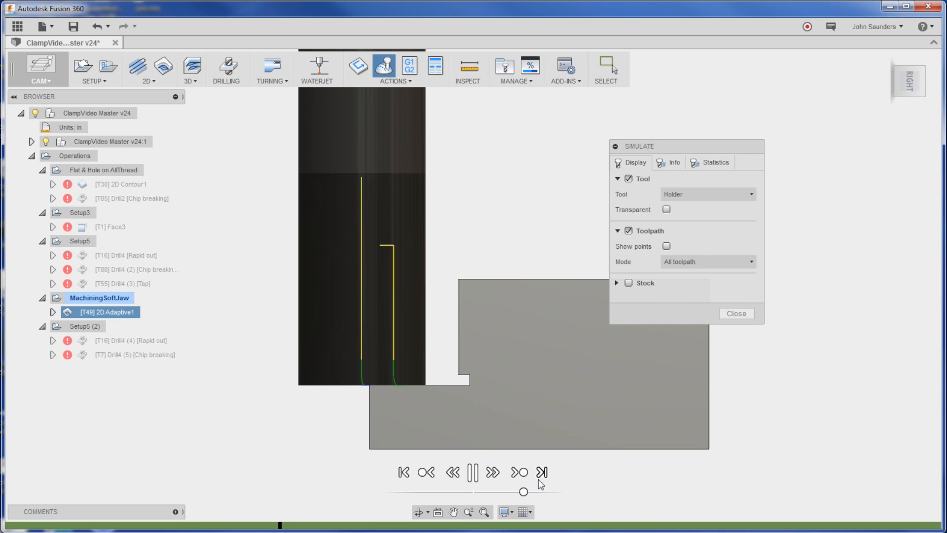
pyautogui.moveTo(524, 492); pyautogui.dragTo(545, 494)
pyautogui.keyDown('shift'); pyautogui.moveTo(459, 333); pyautogui.dragTo(469, 337, button='middle'); pyautogui.keyUp('shift')
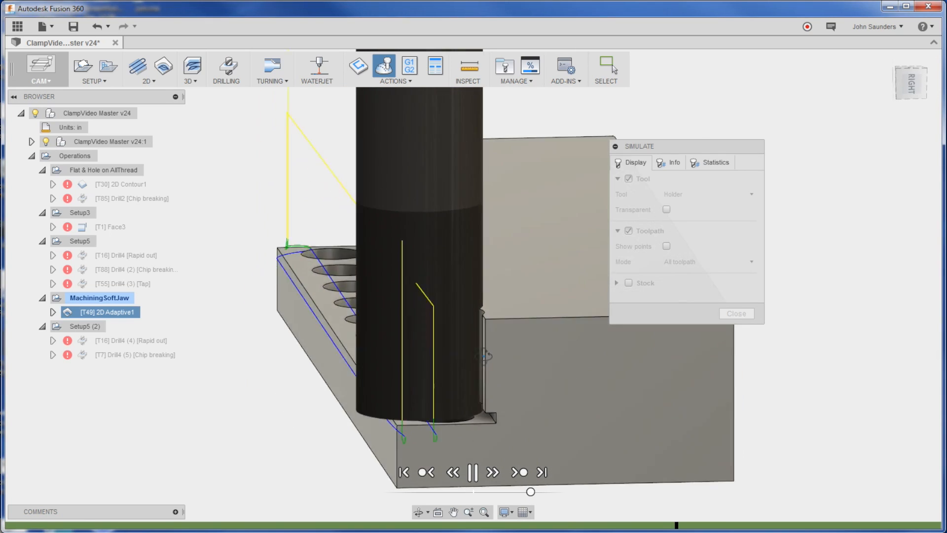
pyautogui.click(736, 313)
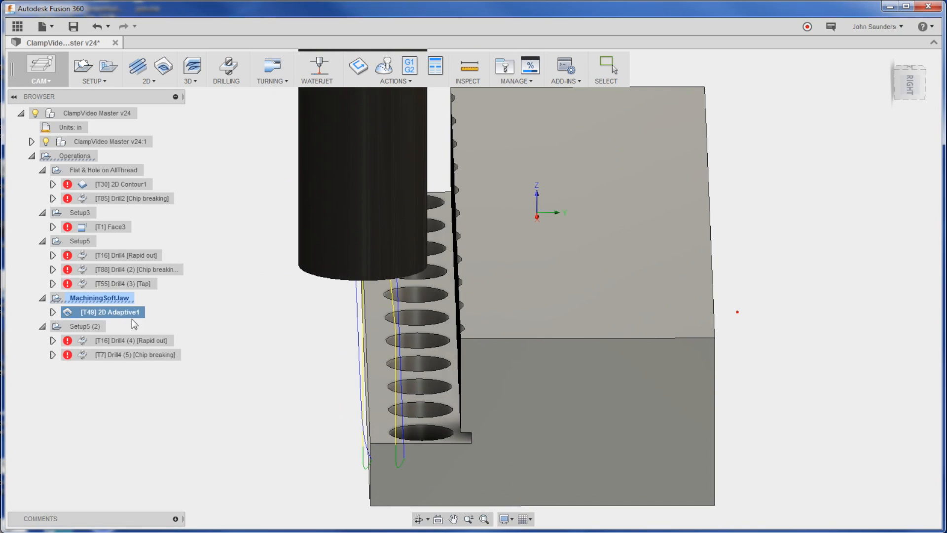
pyautogui.click(99, 297)
# Review 2D Adaptive1's pocket geometry and close it unchanged.
pyautogui.doubleClick(111, 312)
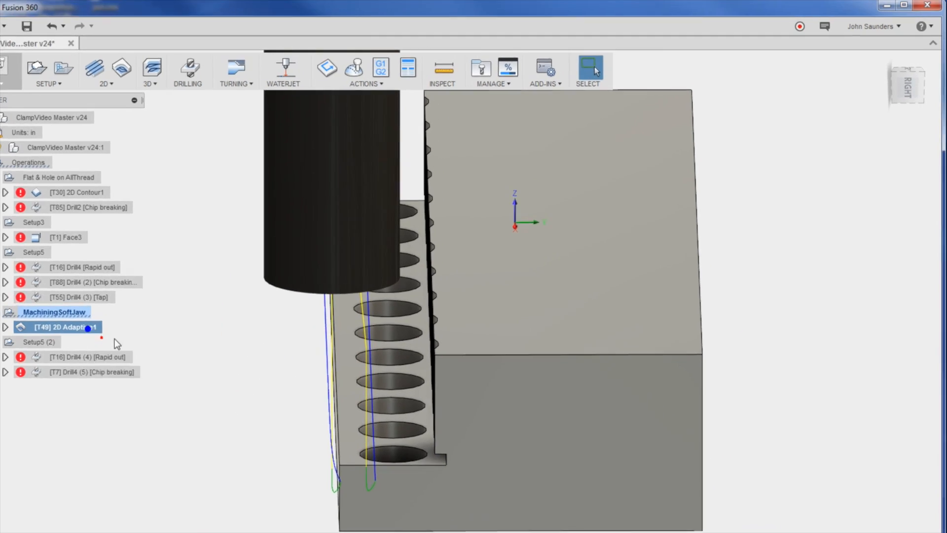
pyautogui.click(415, 152)
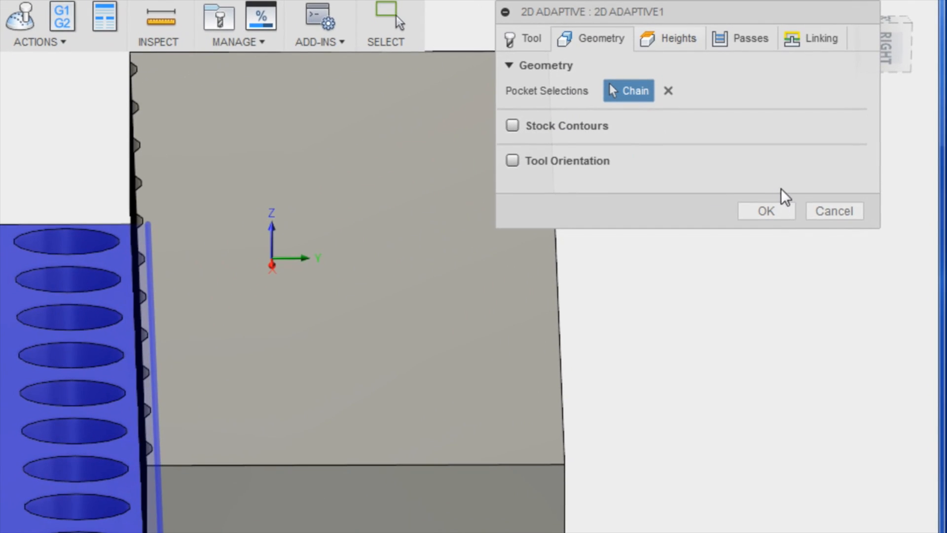
pyautogui.click(831, 212)
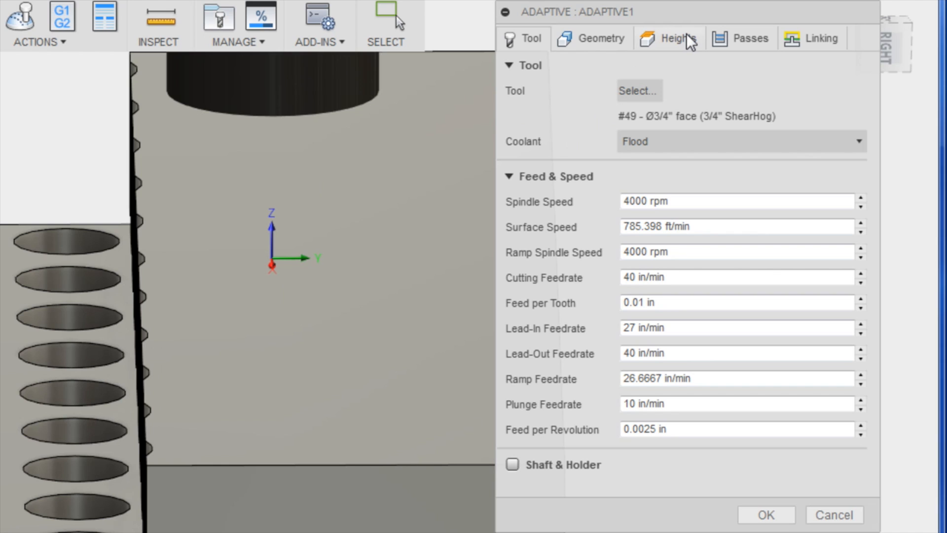
# Set Adaptive1's bottom height from a selected face on the part.
pyautogui.click(662, 38)
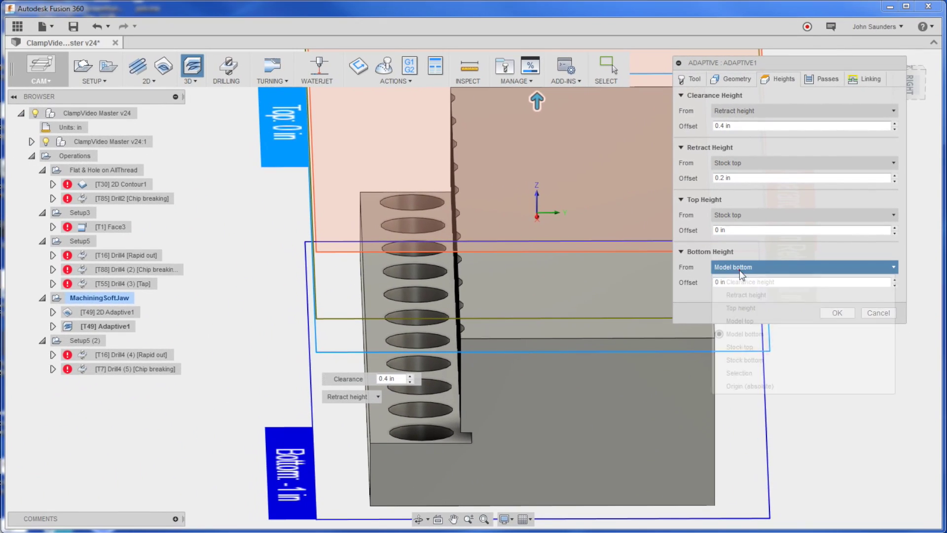
pyautogui.click(803, 266)
pyautogui.click(743, 373)
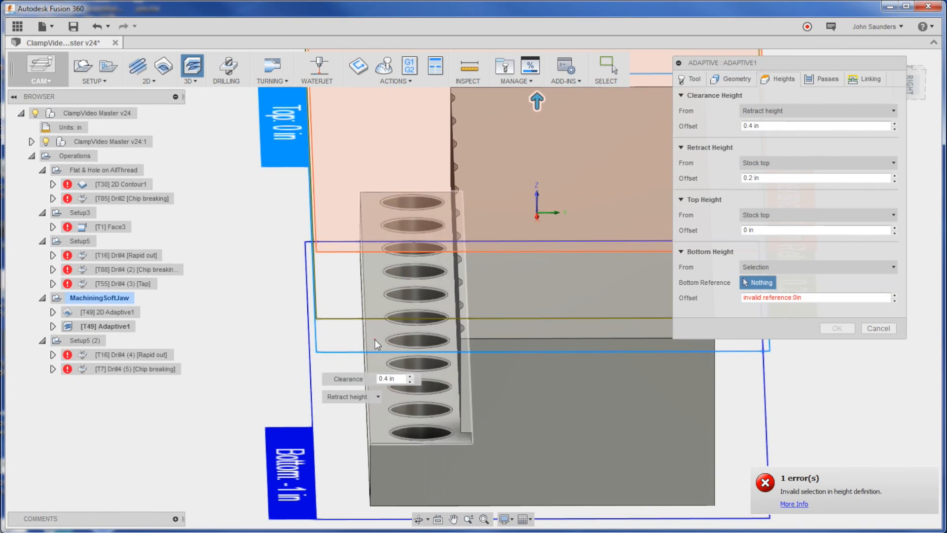
pyautogui.click(403, 326)
# Enable flat area detection with 0.2 stepdown and optimal load and 0.01 stock to leave.
pyautogui.click(823, 80)
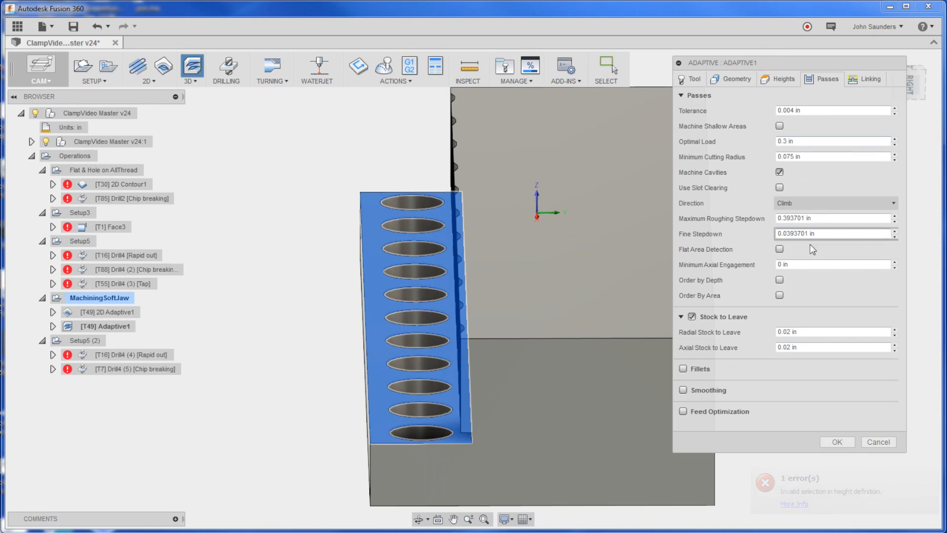
pyautogui.click(779, 249)
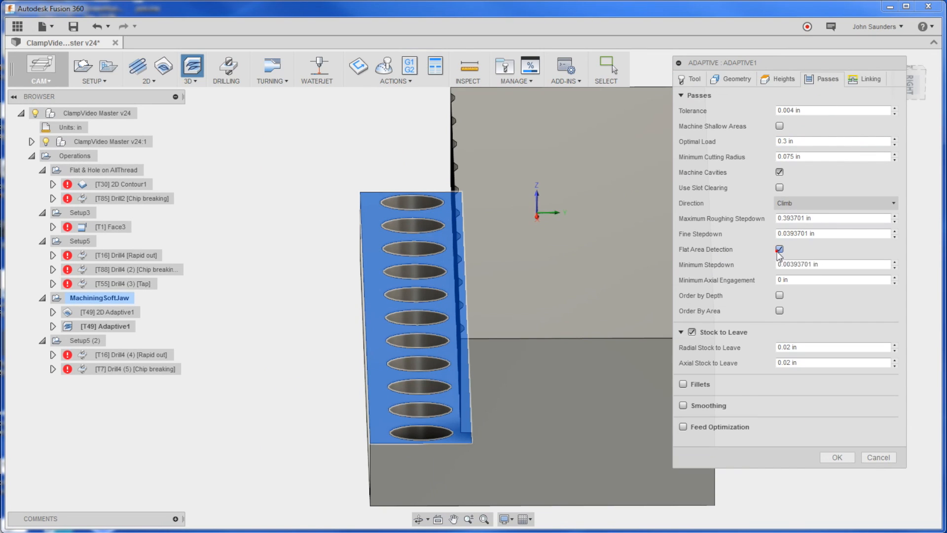
pyautogui.click(784, 218)
pyautogui.write('0.2')
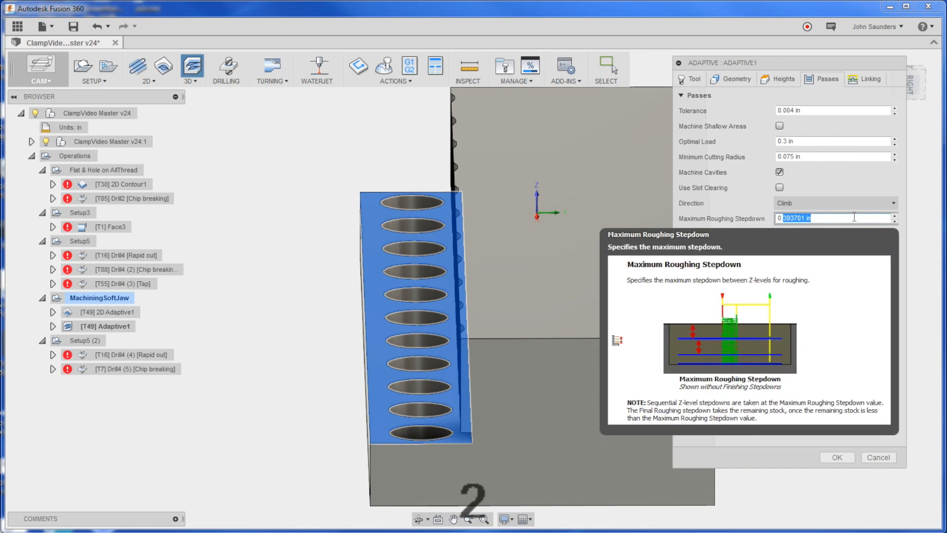
pyautogui.click(786, 141)
pyautogui.press('BackSpace')
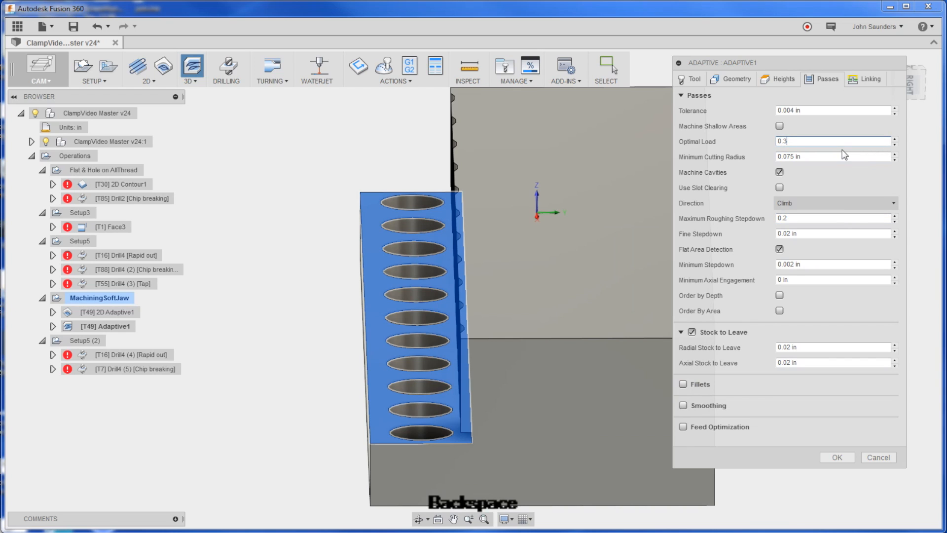
pyautogui.write('2')
pyautogui.click(805, 216)
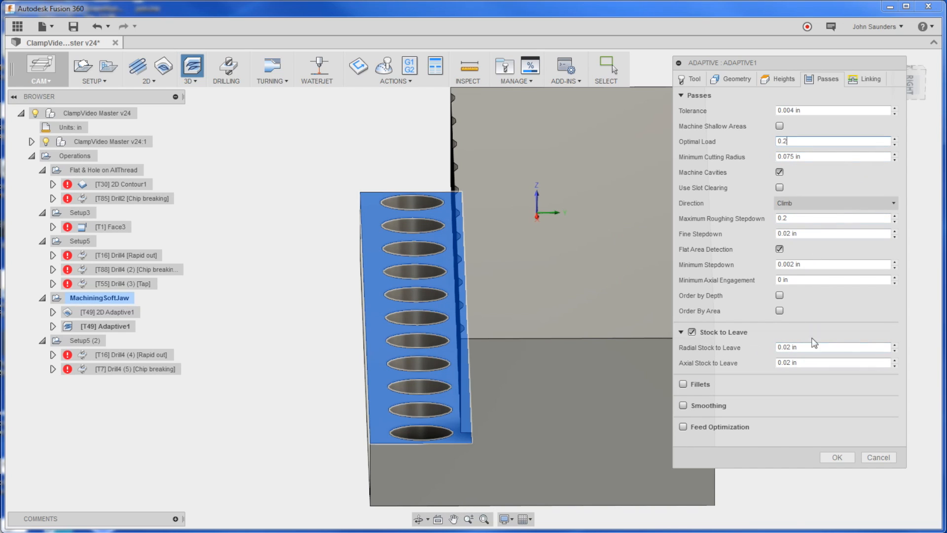
pyautogui.moveTo(787, 347); pyautogui.dragTo(821, 362)
pyautogui.write('0.01')
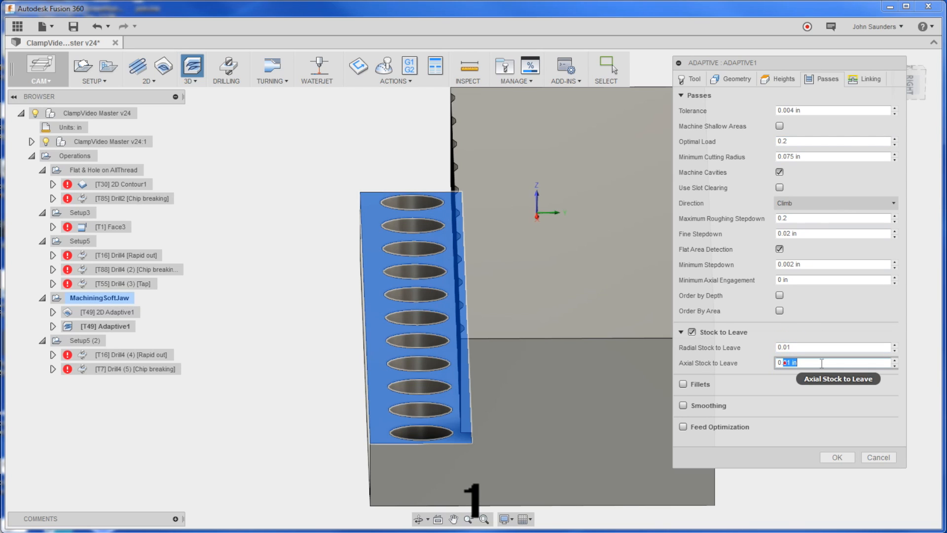
pyautogui.press('Return')
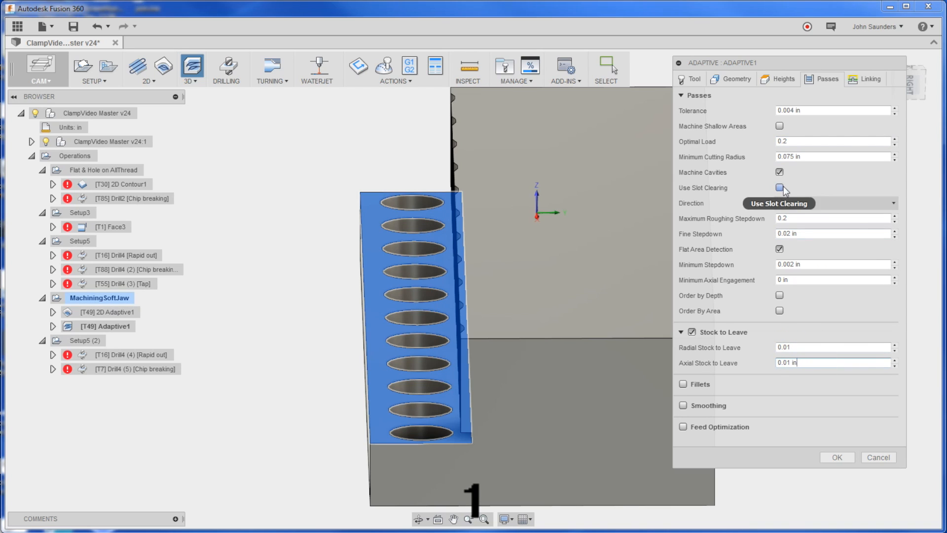
pyautogui.click(837, 458)
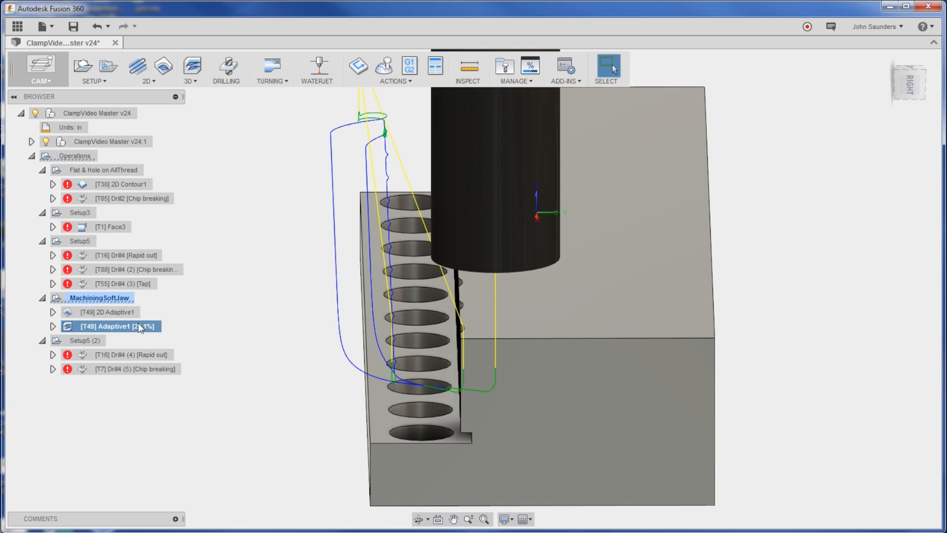
pyautogui.keyDown('shift'); pyautogui.moveTo(215, 326); pyautogui.dragTo(215, 296, button='middle'); pyautogui.keyUp('shift')
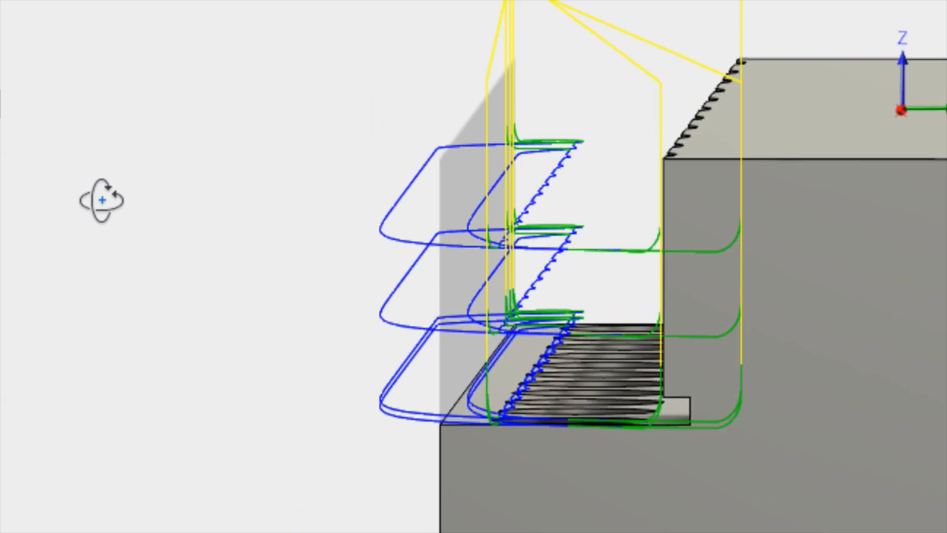
pyautogui.keyDown('shift'); pyautogui.moveTo(101, 200); pyautogui.dragTo(94, 209, button='middle'); pyautogui.keyUp('shift')
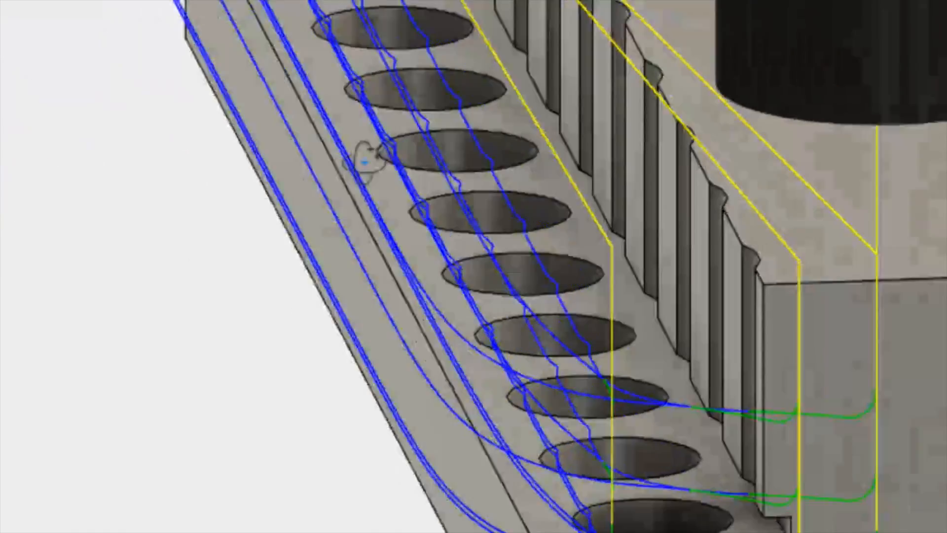
pyautogui.keyDown('shift'); pyautogui.moveTo(367, 157); pyautogui.dragTo(289, 207, button='middle'); pyautogui.keyUp('shift')
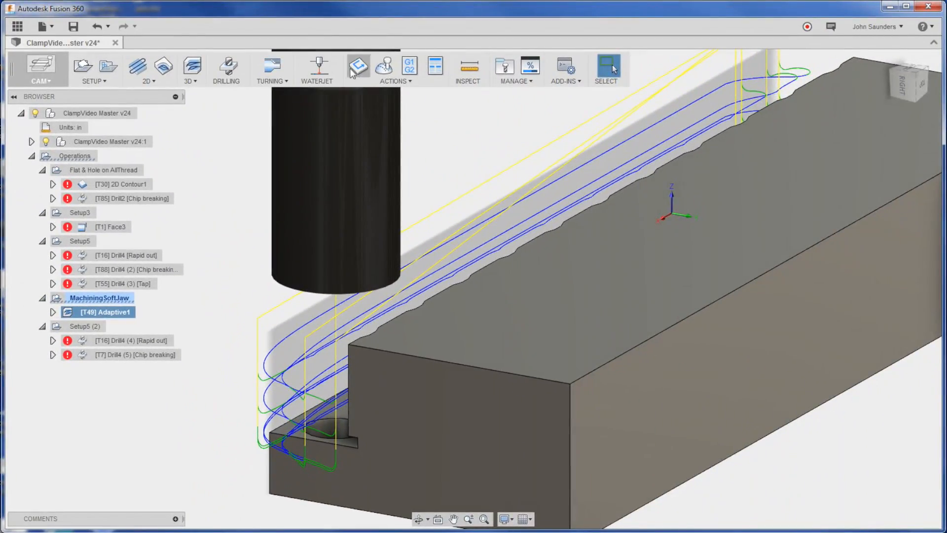
# Simulate Adaptive1 with stock shown, jump to the end and inspect the result.
pyautogui.click(386, 68)
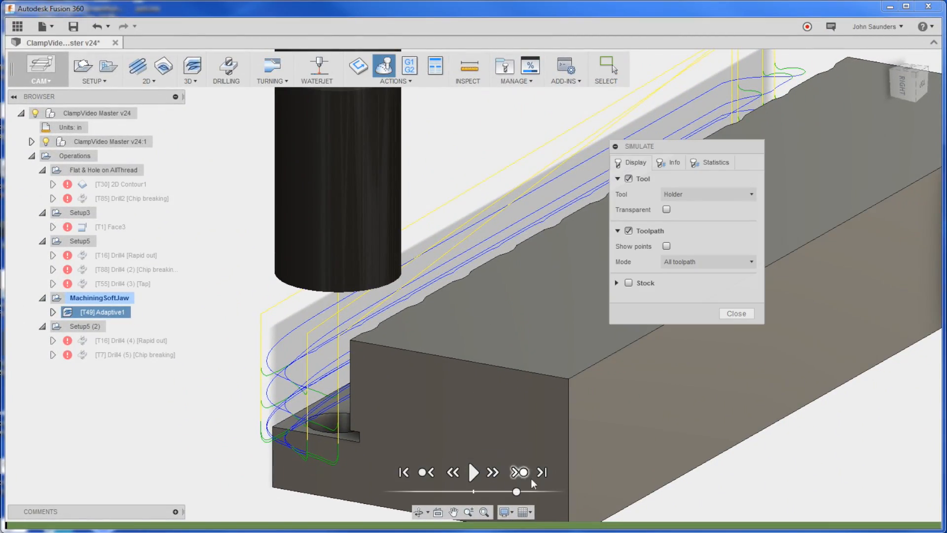
pyautogui.click(628, 283)
pyautogui.click(542, 472)
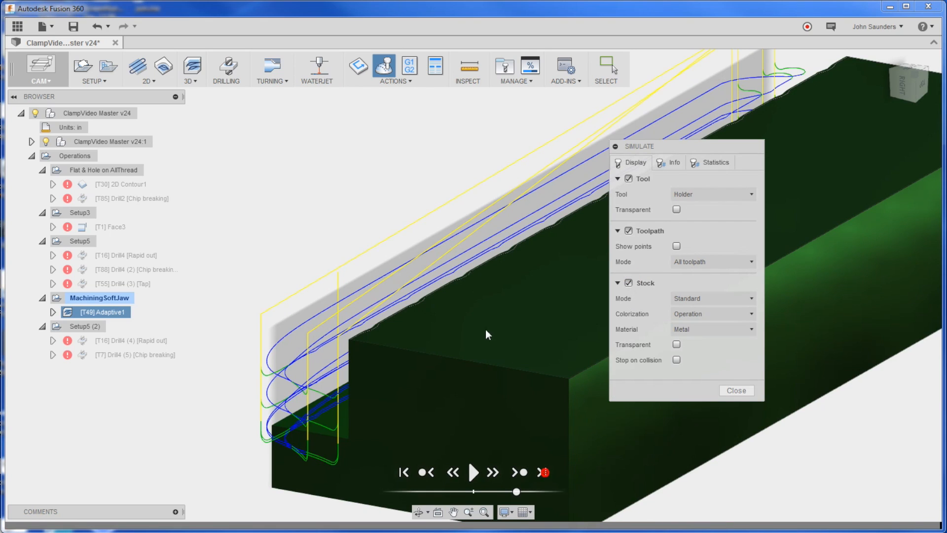
pyautogui.moveTo(485, 329)
pyautogui.keyDown('shift'); pyautogui.mouseDown(button='middle')
pyautogui.moveTo(509, 312)
pyautogui.moveTo(487, 293)
pyautogui.mouseUp(button='middle'); pyautogui.keyUp('shift')
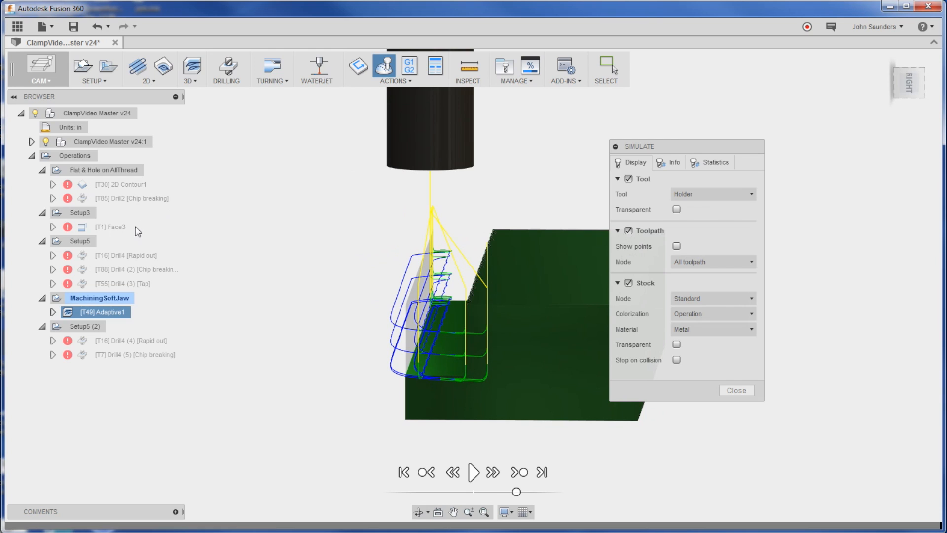
pyautogui.keyDown('shift'); pyautogui.moveTo(252, 214); pyautogui.dragTo(228, 214, button='middle'); pyautogui.keyUp('shift')
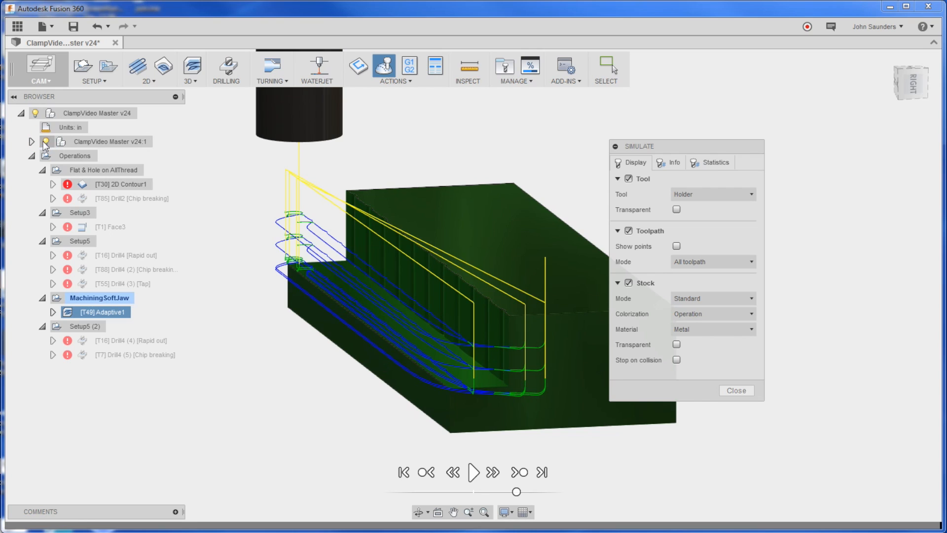
# Expand the component list and make SoftJaw:1 visible again.
pyautogui.click(31, 141)
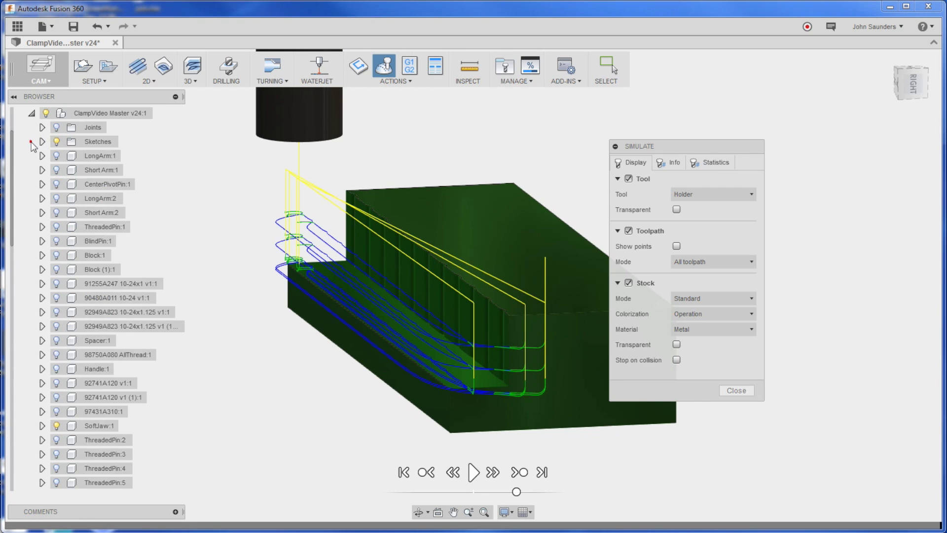
pyautogui.click(56, 426)
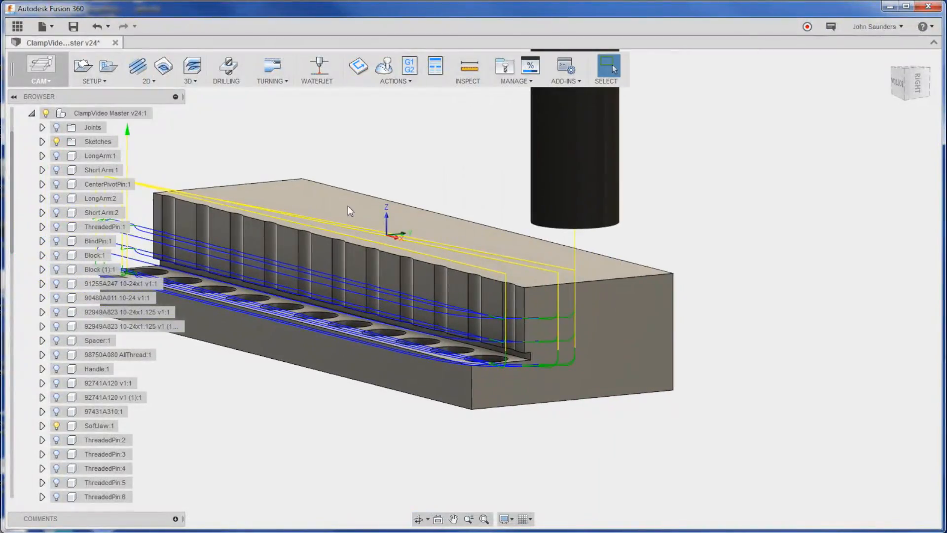
# Start 2D Contour2 with the 5/16 bull nose tool along the wall's bottom edge.
pyautogui.click(152, 82)
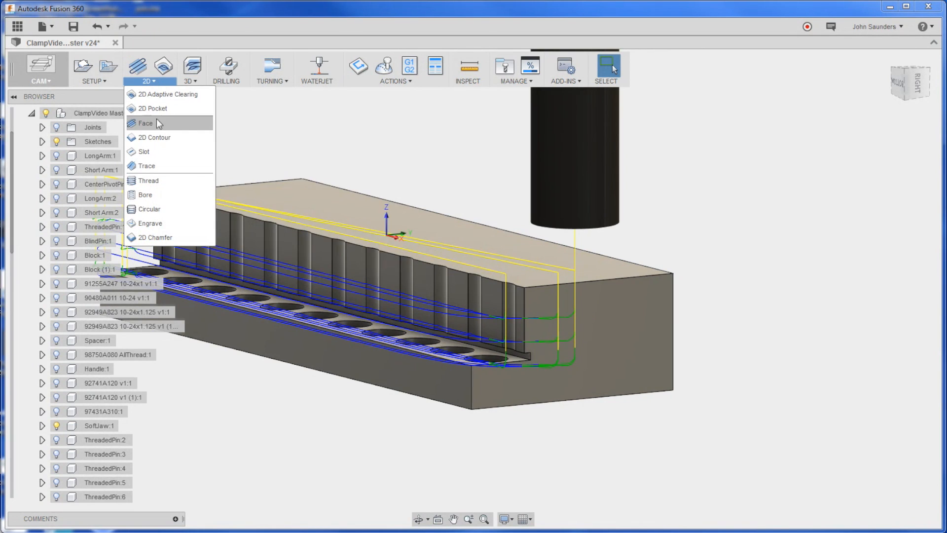
pyautogui.click(155, 138)
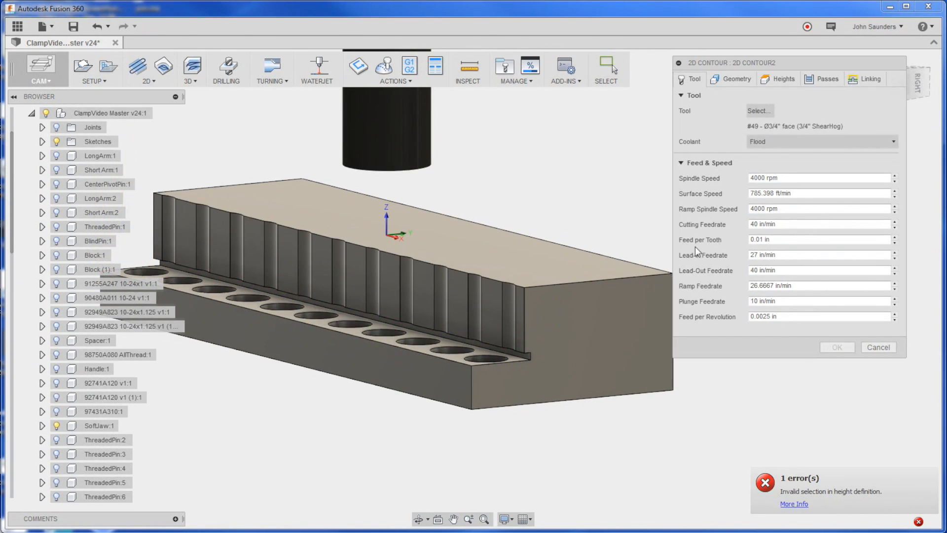
pyautogui.click(760, 110)
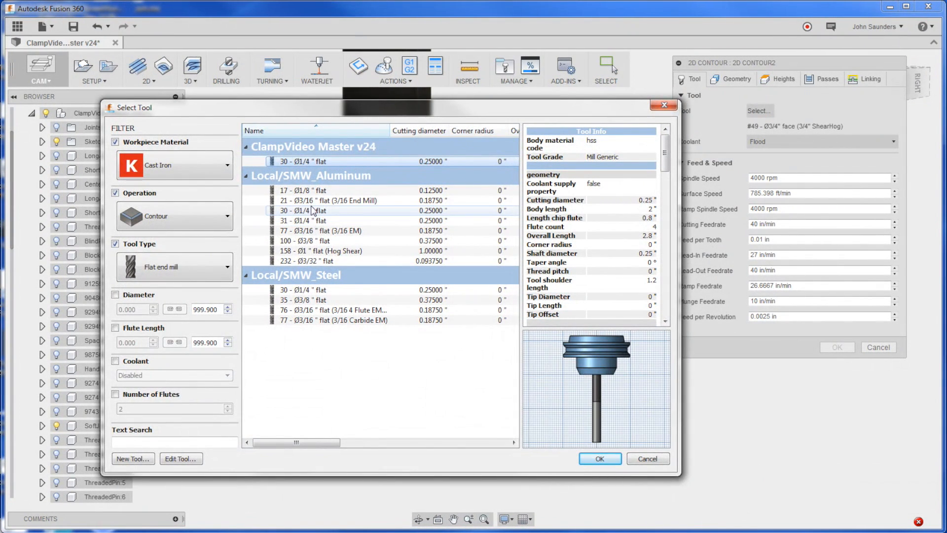
pyautogui.click(115, 244)
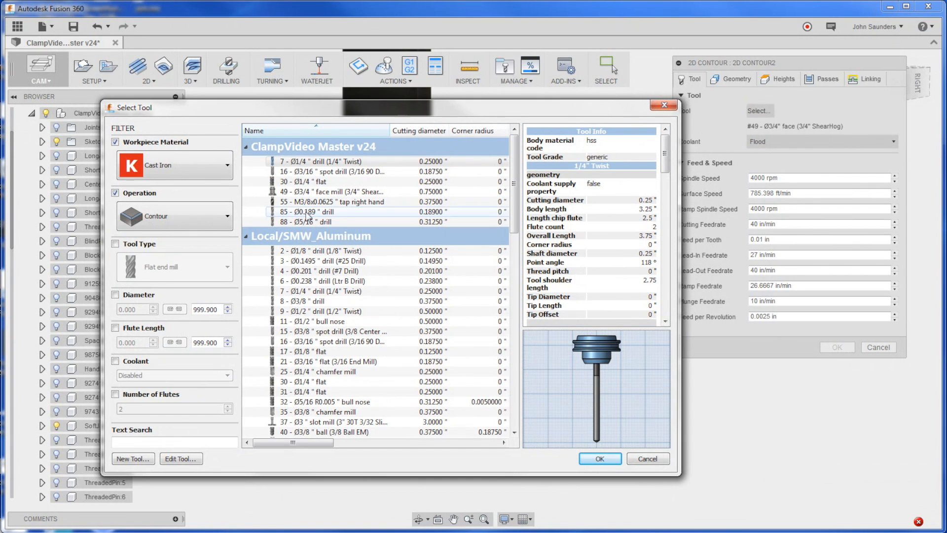
pyautogui.click(333, 402)
pyautogui.click(599, 459)
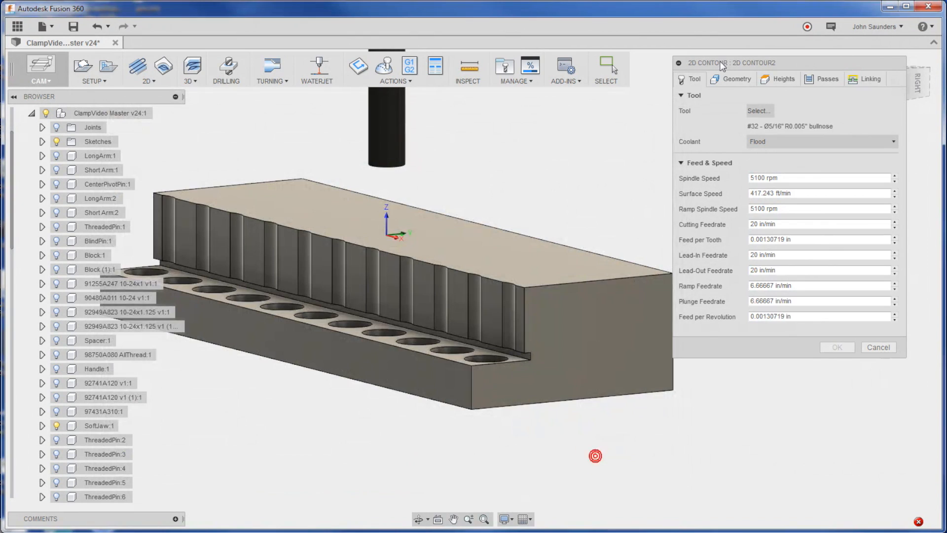
pyautogui.click(730, 79)
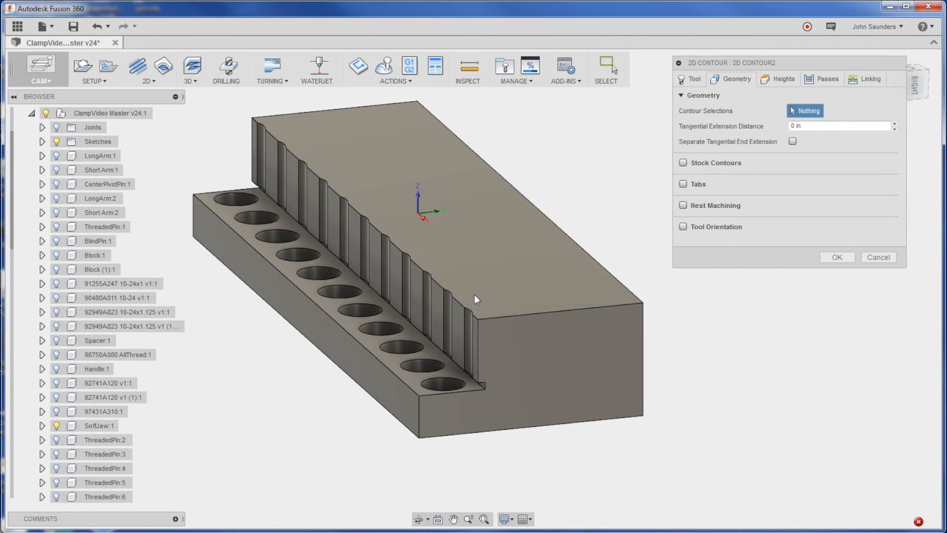
pyautogui.click(473, 380)
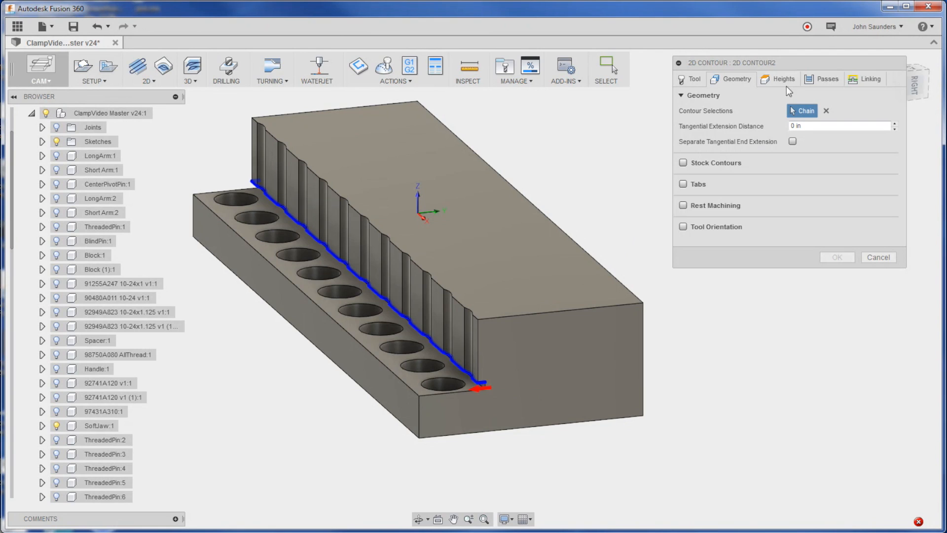
# Leave multiple depths off and add roughing passes with 0.03 maximum stepover and 0.01 stepover.
pyautogui.click(812, 80)
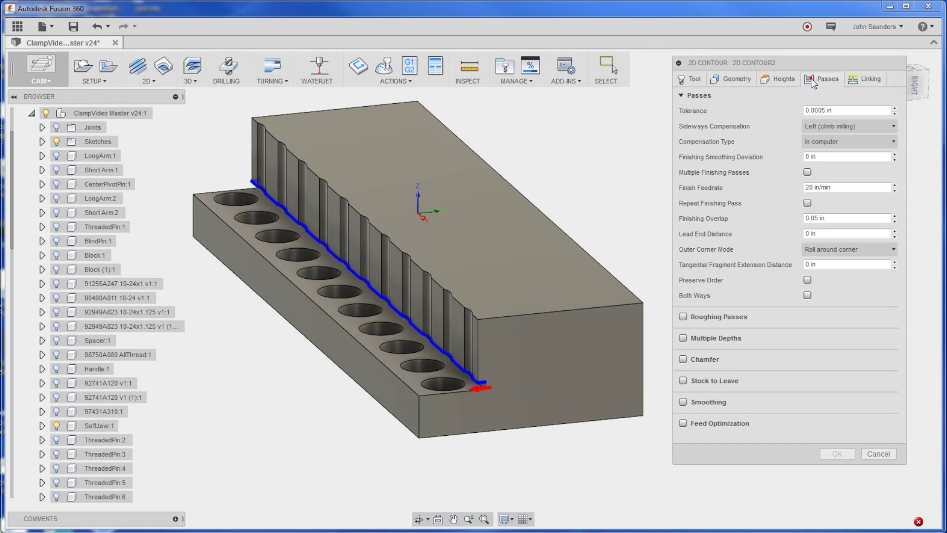
pyautogui.click(682, 337)
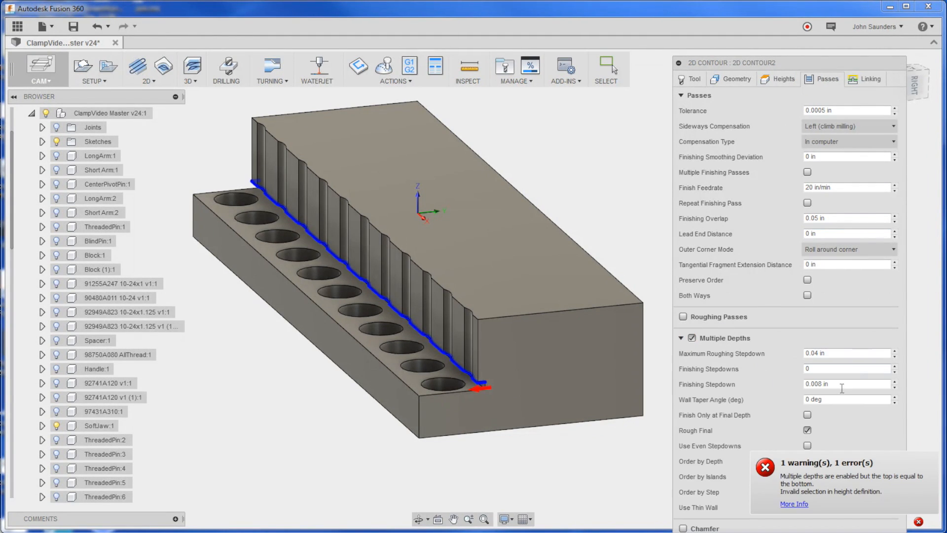
pyautogui.moveTo(754, 63); pyautogui.dragTo(738, 31)
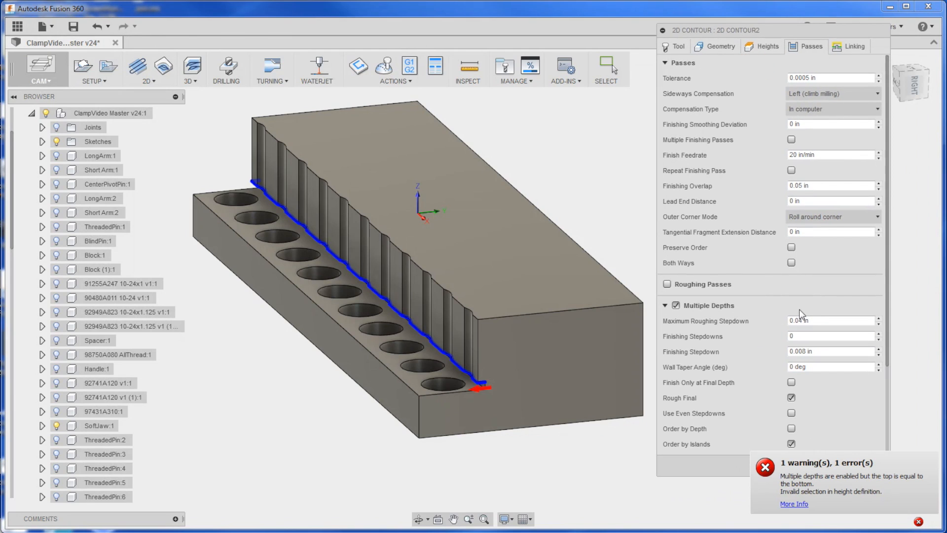
pyautogui.click(811, 320)
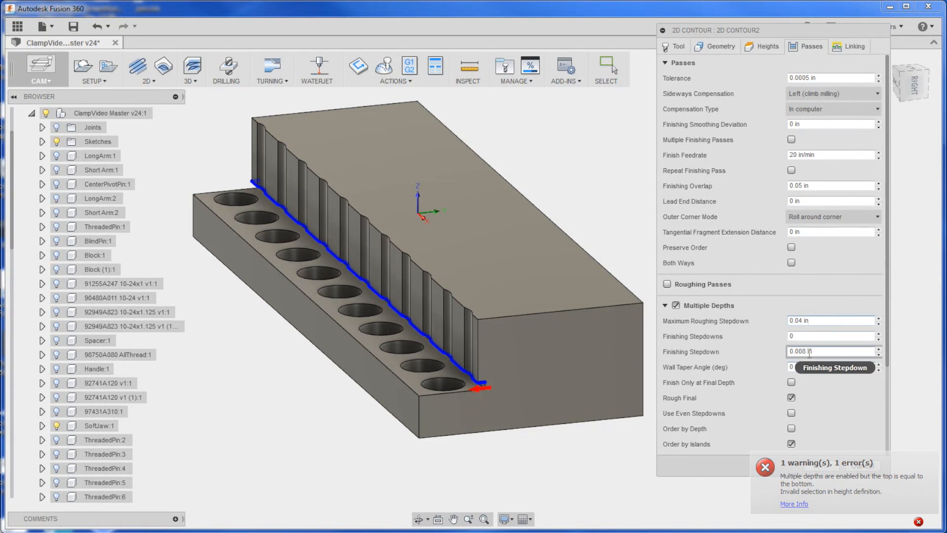
pyautogui.click(798, 320)
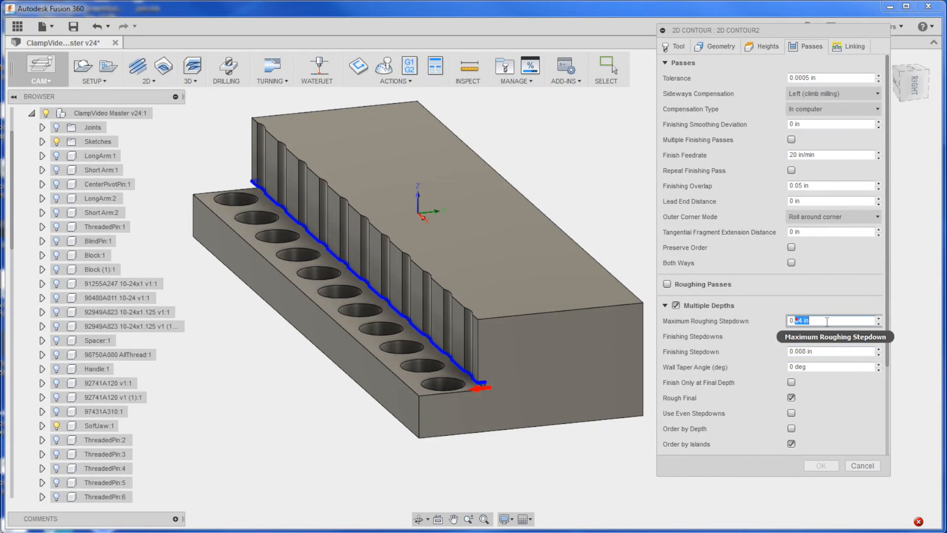
pyautogui.click(675, 305)
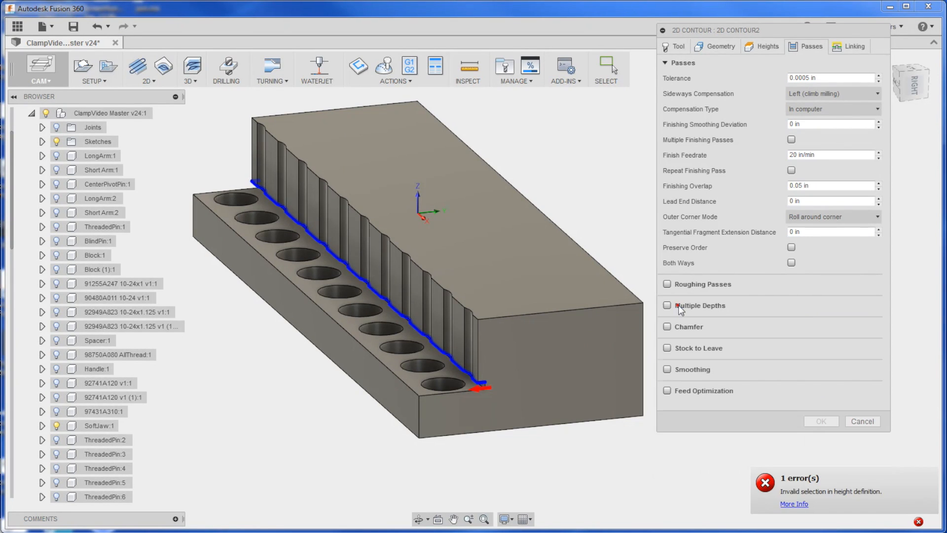
pyautogui.click(668, 285)
pyautogui.moveTo(832, 330)
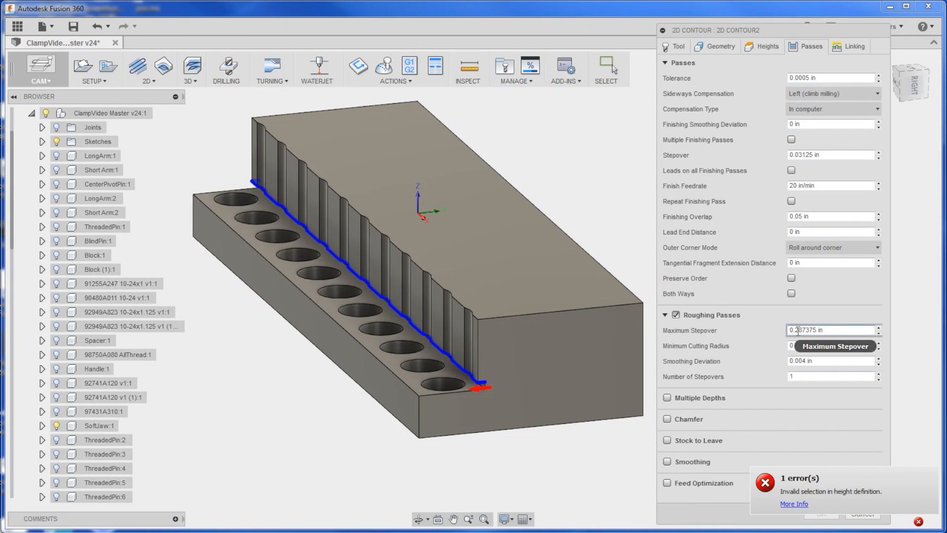
pyautogui.write('3')
pyautogui.moveTo(821, 155); pyautogui.dragTo(798, 154)
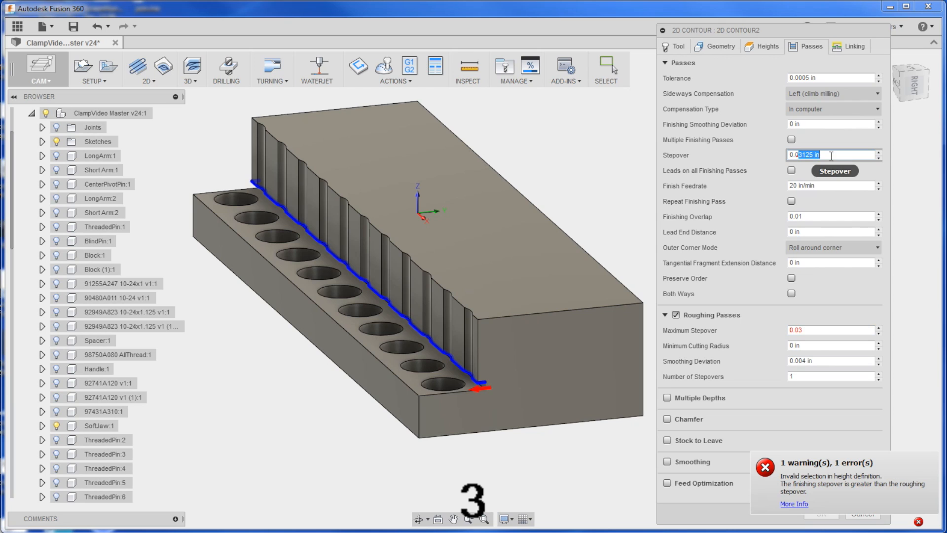
pyautogui.write('0.012')
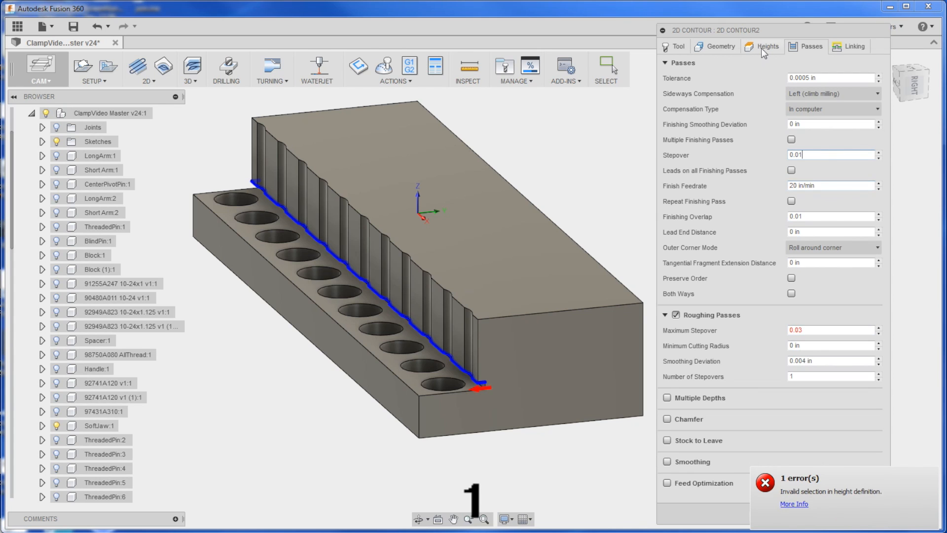
# Base 2D Contour2's bottom height on the lower floor face with a small offset and confirm.
pyautogui.click(763, 47)
pyautogui.click(751, 291)
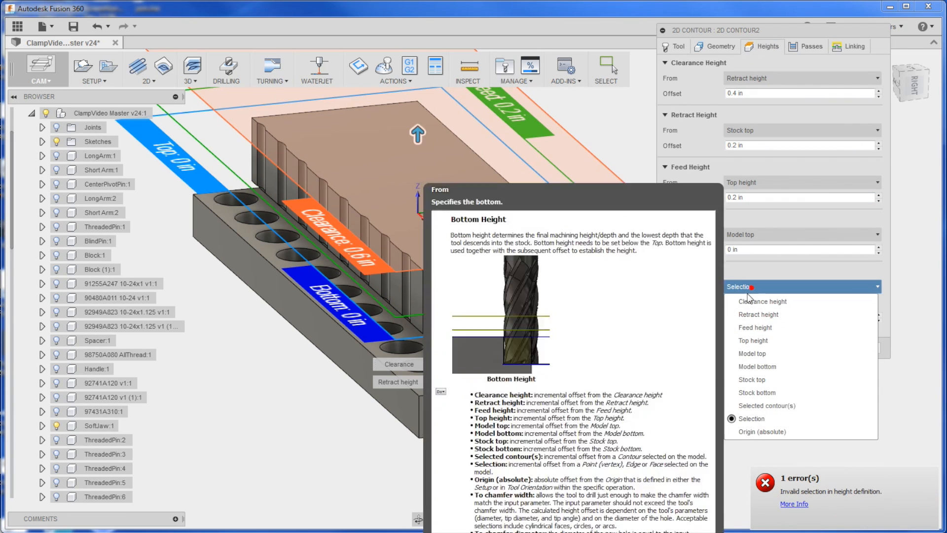
pyautogui.scroll(4, 476, 388)
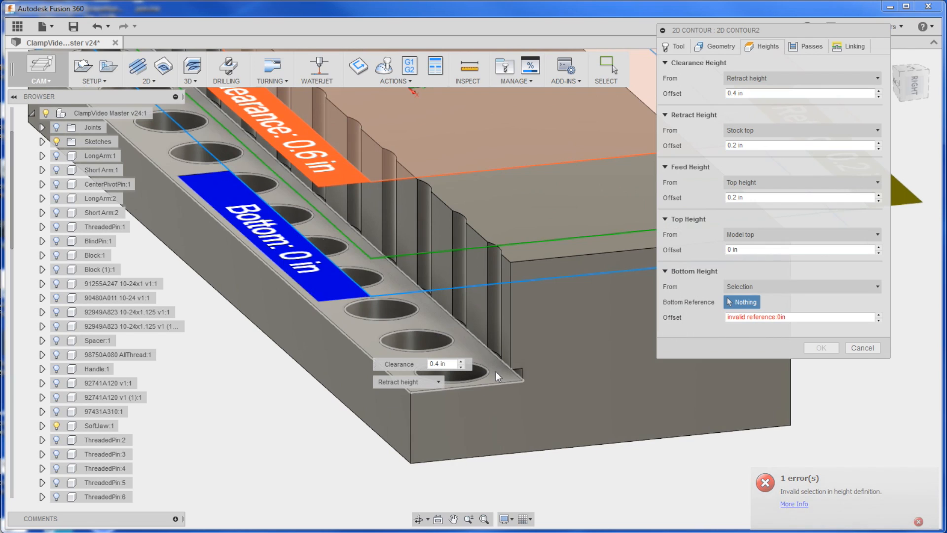
pyautogui.click(496, 372)
pyautogui.doubleClick(740, 317)
pyautogui.write('.0')
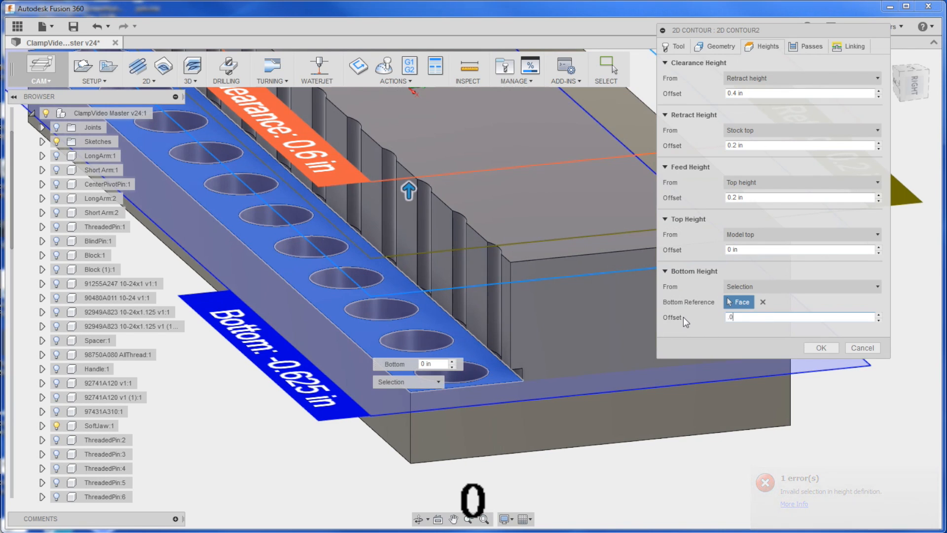
pyautogui.write('1')
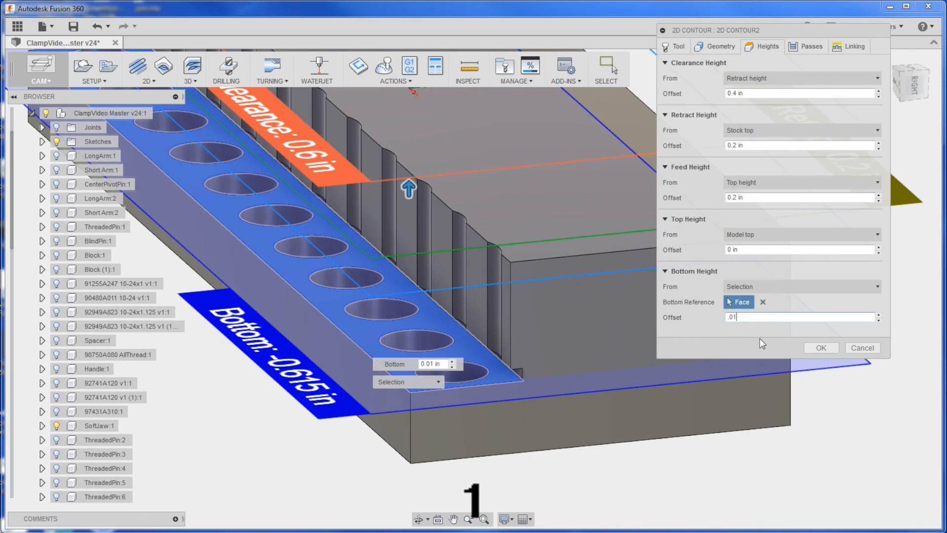
pyautogui.press('BackSpace')
pyautogui.write('5')
pyautogui.click(822, 347)
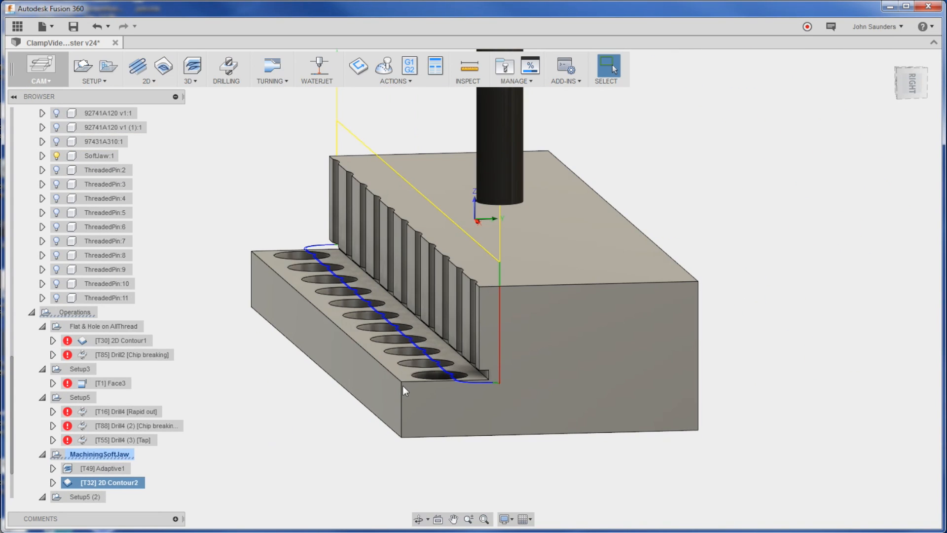
# Start a new 3D Horizontal operation.
pyautogui.click(191, 81)
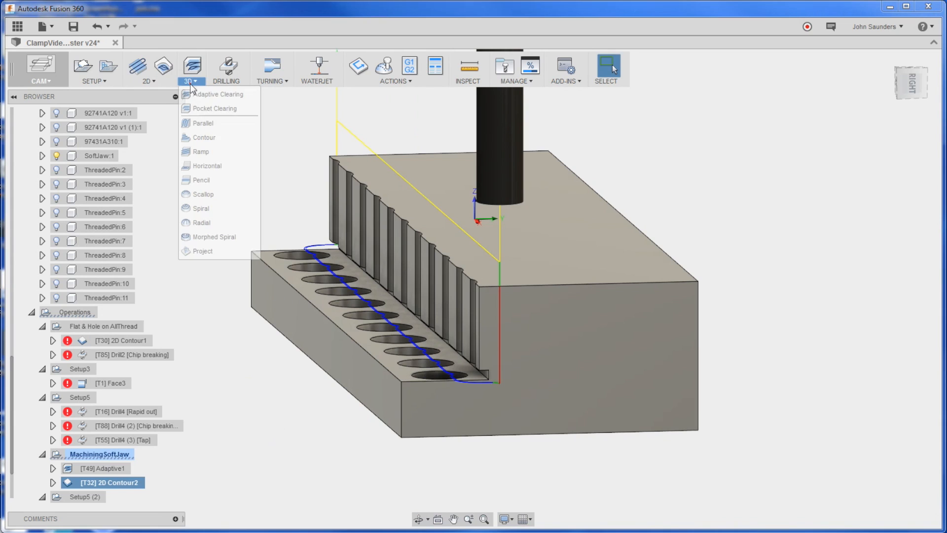
pyautogui.click(213, 169)
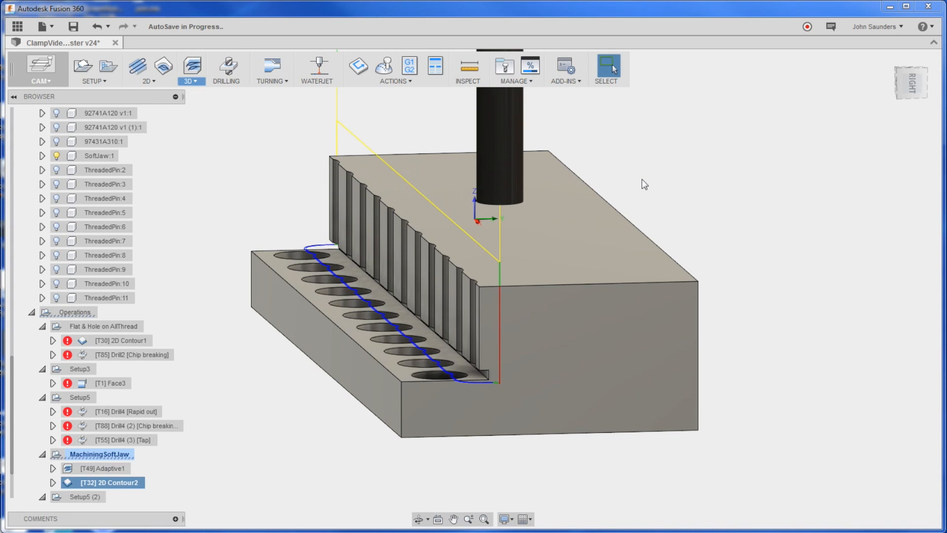
# Bound Horizontal1 by the ledge's top edge chain and set its bottom height from the ledge top face.
pyautogui.click(715, 46)
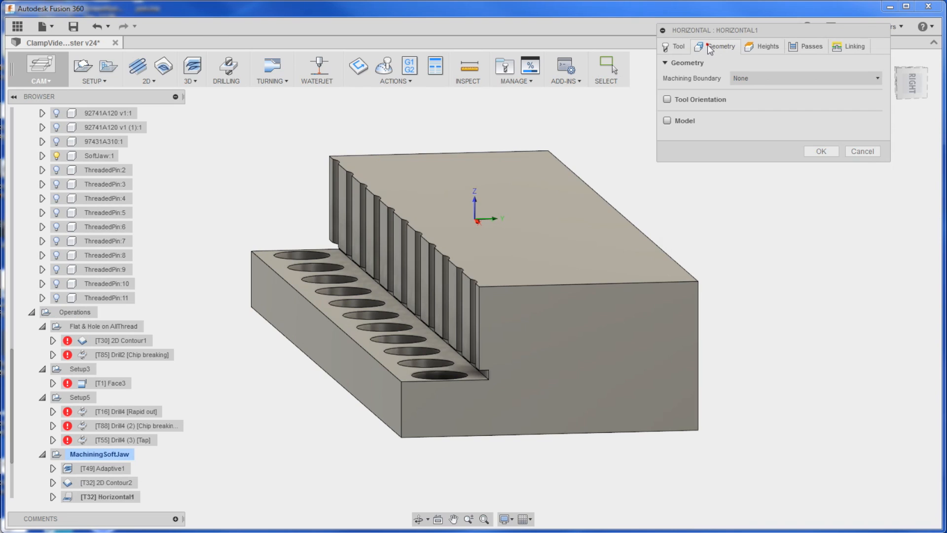
pyautogui.scroll(3, 400, 373)
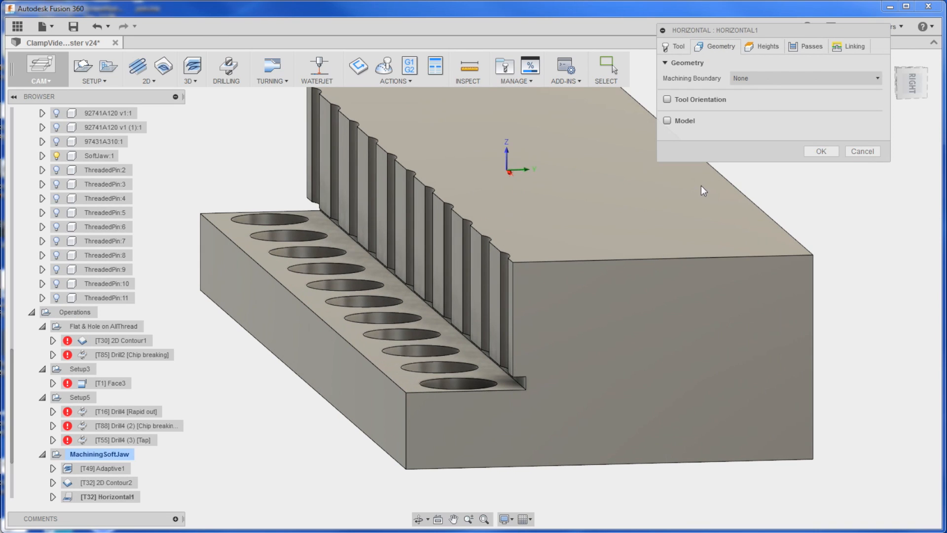
pyautogui.click(458, 392)
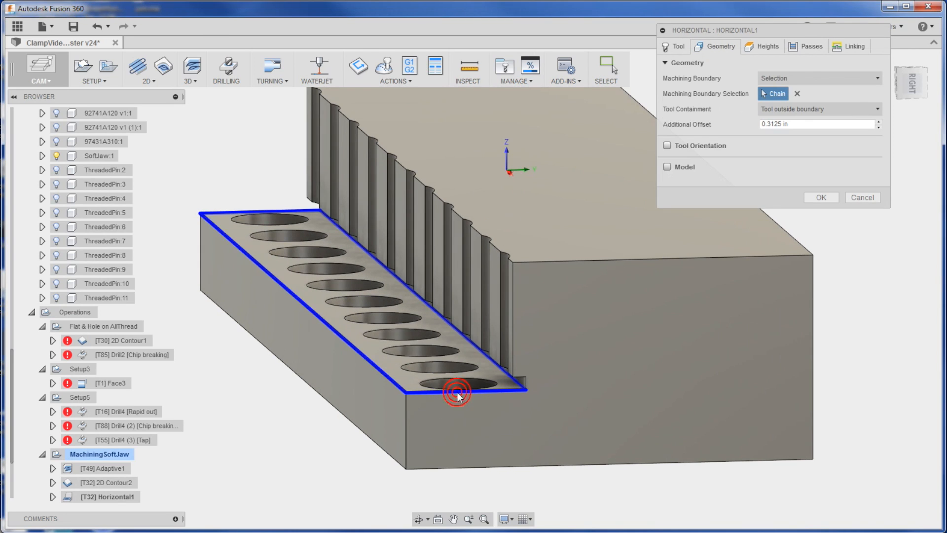
pyautogui.click(763, 47)
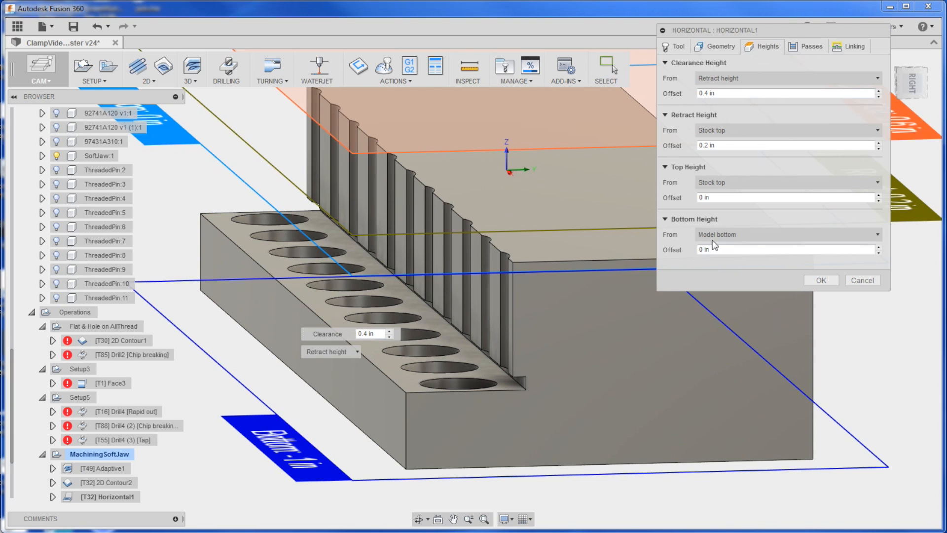
pyautogui.click(789, 234)
pyautogui.click(736, 342)
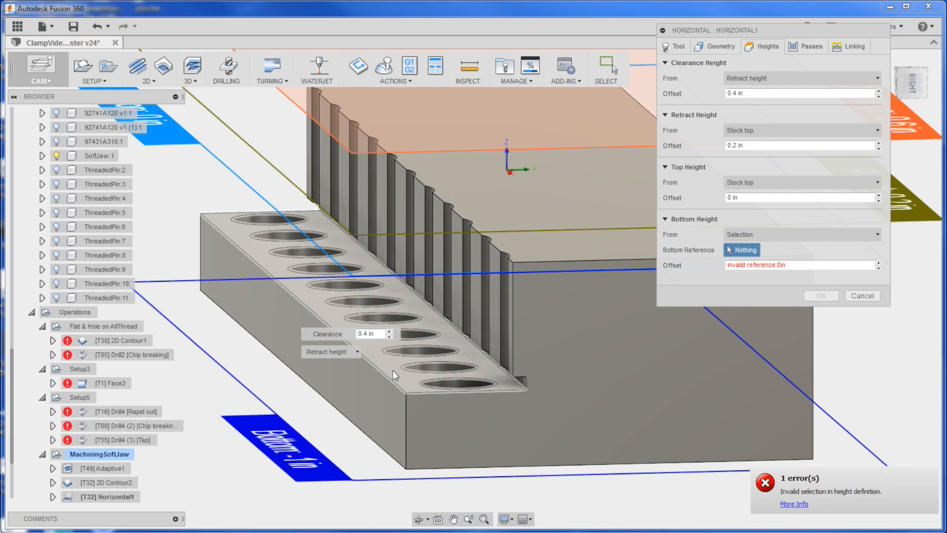
pyautogui.click(393, 370)
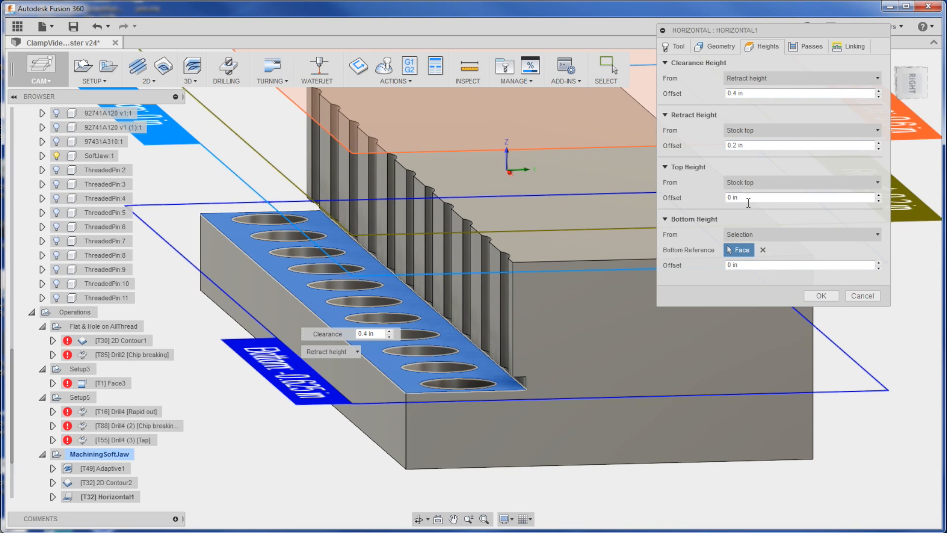
# Generate the Horizontal1 toolpath and inspect it across the jaw's lower flat.
pyautogui.click(821, 295)
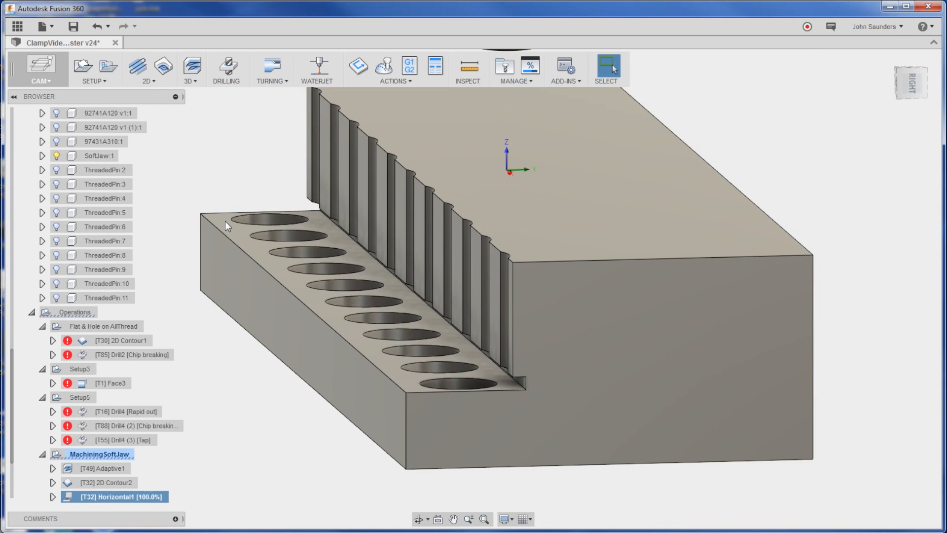
pyautogui.scroll(-1, 225, 222)
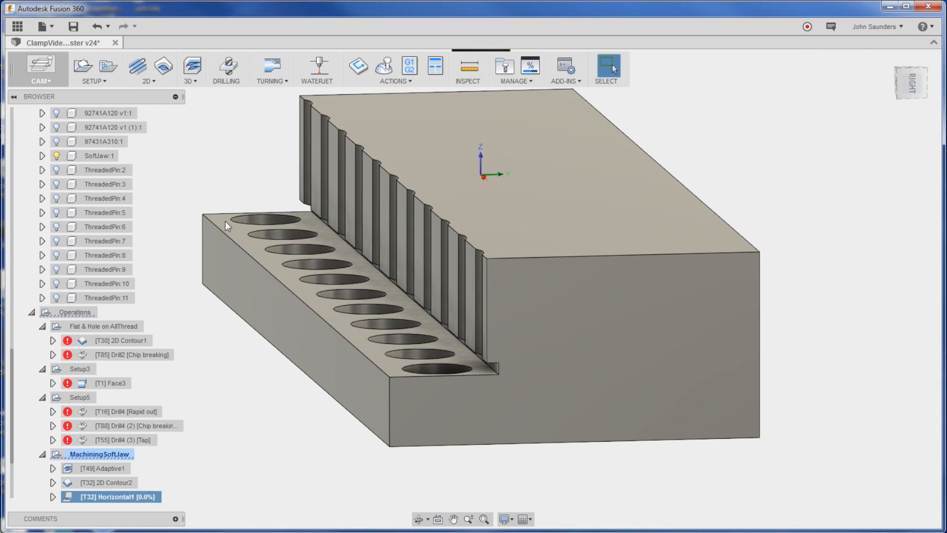
pyautogui.moveTo(224, 221); pyautogui.dragTo(245, 171)
pyautogui.keyDown('shift'); pyautogui.moveTo(244, 171); pyautogui.dragTo(262, 214, button='middle'); pyautogui.keyUp('shift')
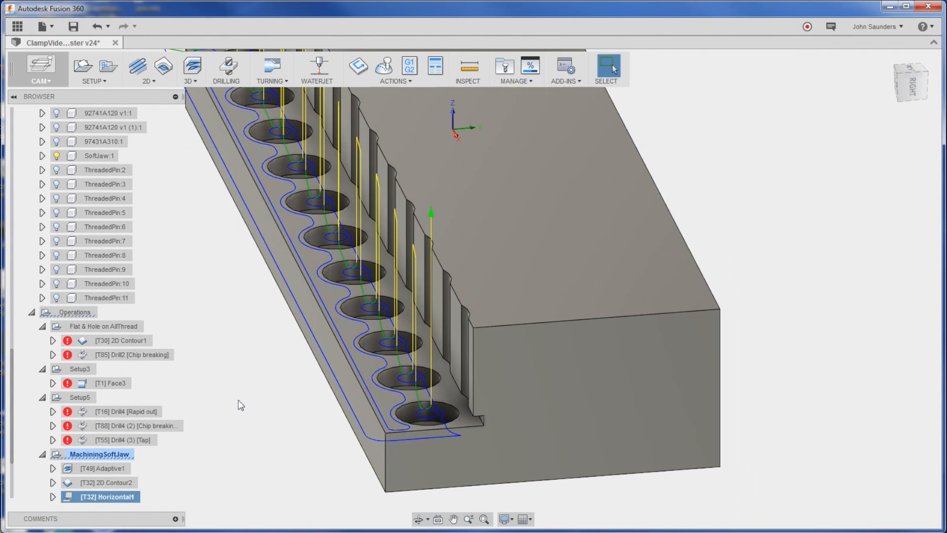
# Show the 2D Contour2 toolpath in the browser to review it.
pyautogui.click(105, 482)
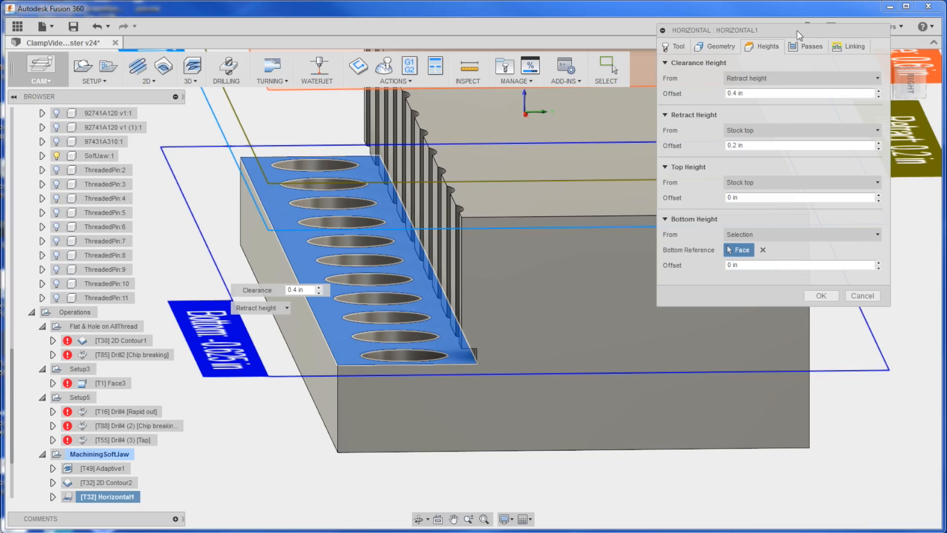
# Enable Stock to Leave on Horizontal1 with 0.01 in radial and 0 axial stock.
pyautogui.click(809, 47)
pyautogui.click(667, 208)
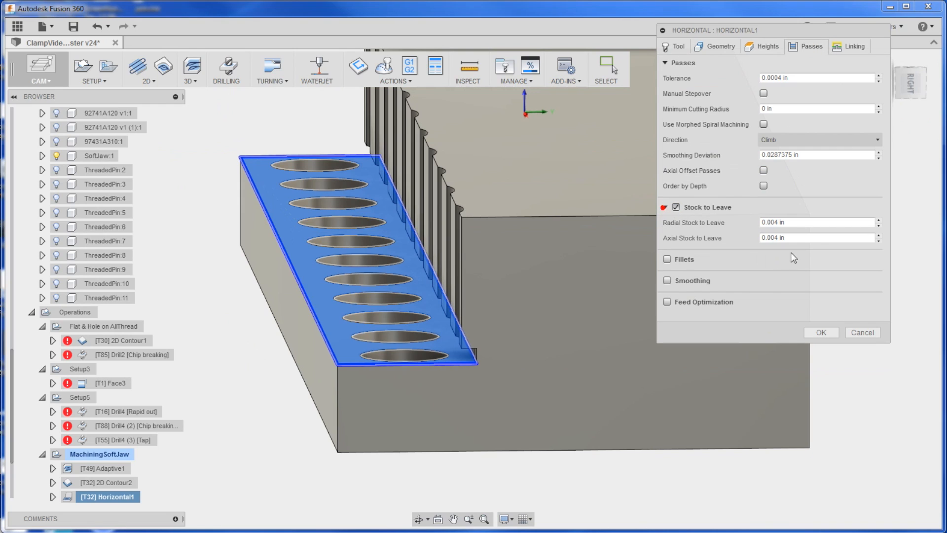
pyautogui.click(770, 237)
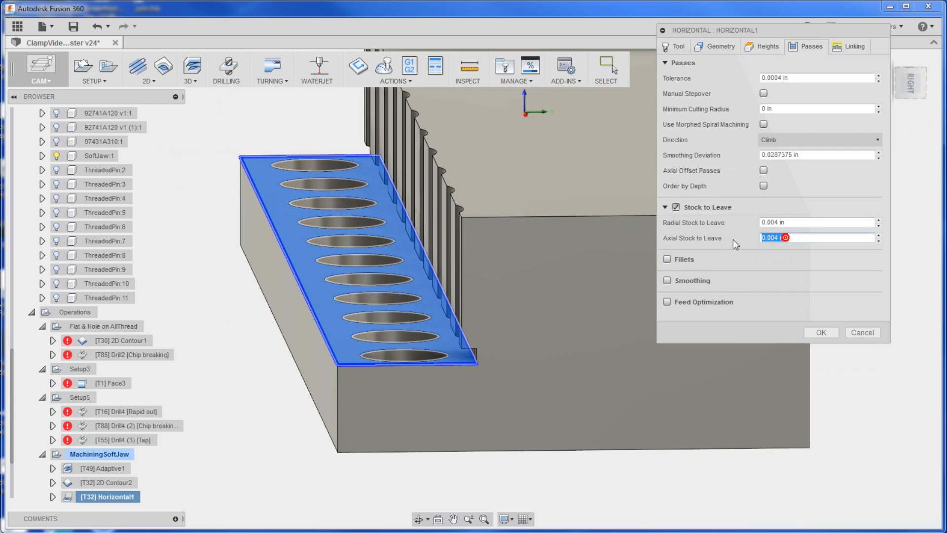
pyautogui.moveTo(771, 223); pyautogui.dragTo(790, 223)
pyautogui.write('1')
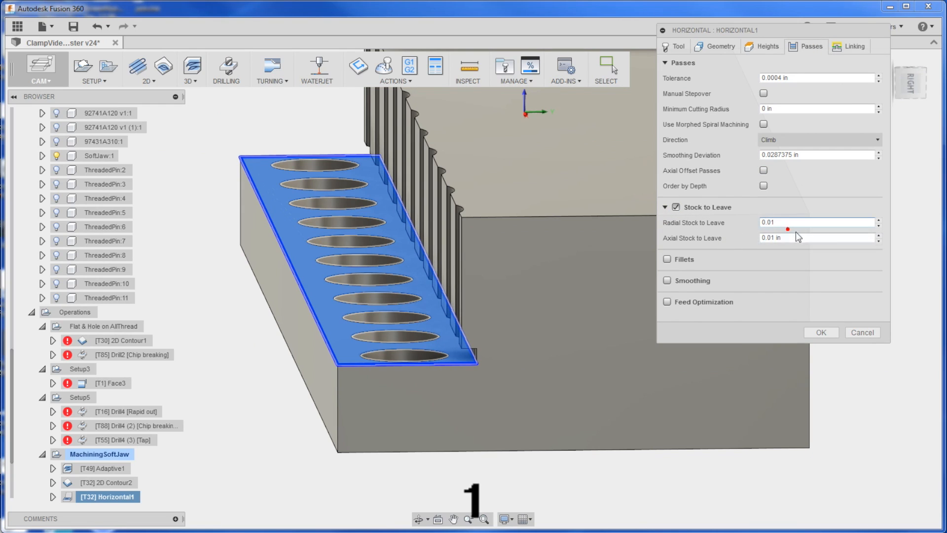
pyautogui.click(797, 237)
pyautogui.write('0')
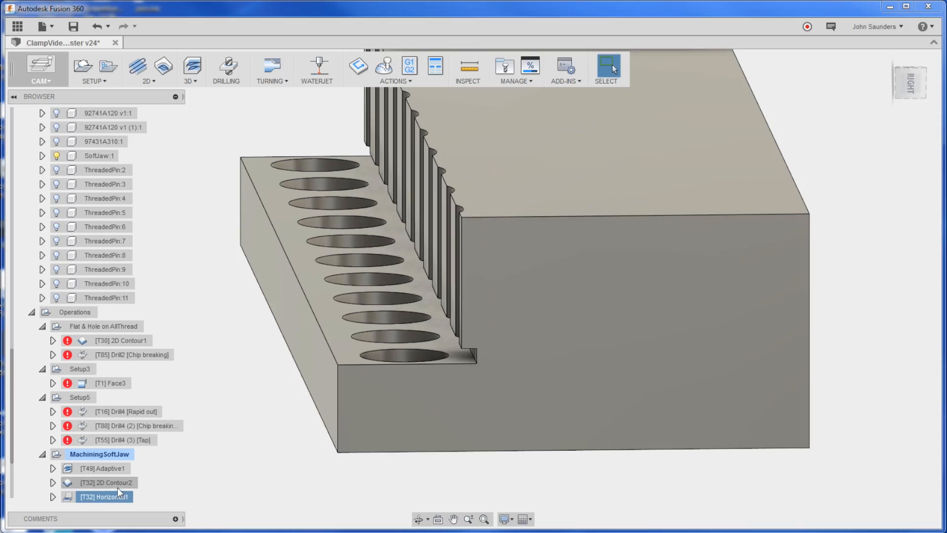
# Reorder 2D Contour2 to run after Horizontal1 and view the block end.
pyautogui.moveTo(106, 483); pyautogui.dragTo(105, 500)
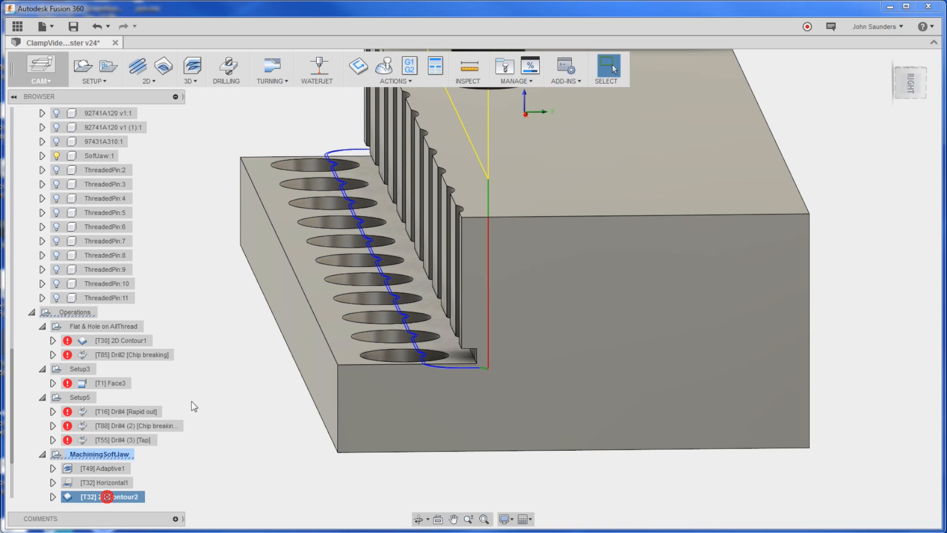
pyautogui.keyDown('shift'); pyautogui.moveTo(222, 400); pyautogui.dragTo(427, 316, button='middle'); pyautogui.keyUp('shift')
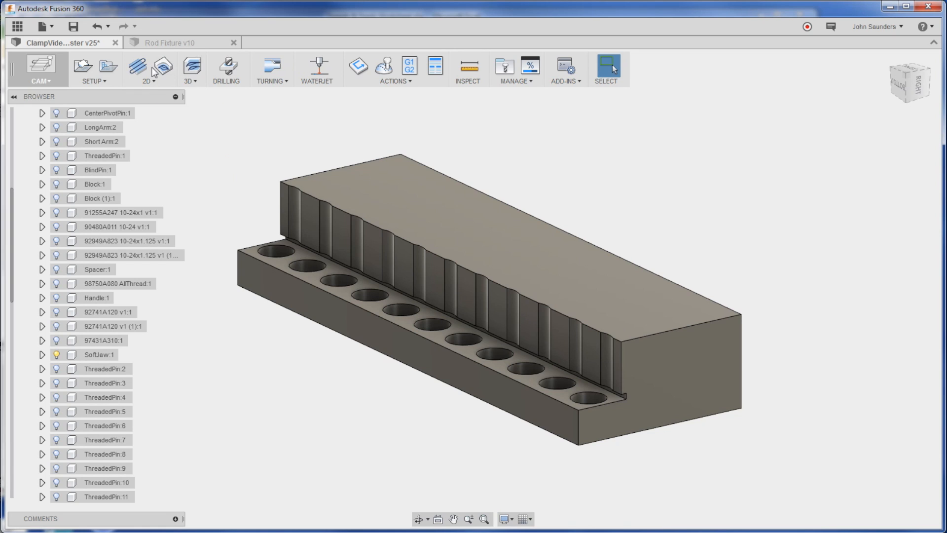
# Create a Drill operation with the #110 3/8 in drill on every same-diameter hole.
pyautogui.click(228, 68)
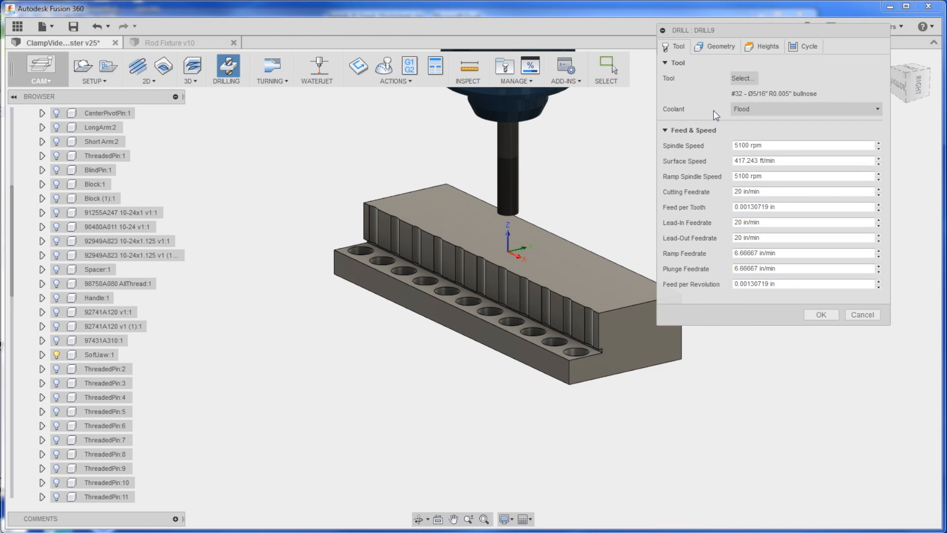
pyautogui.click(735, 81)
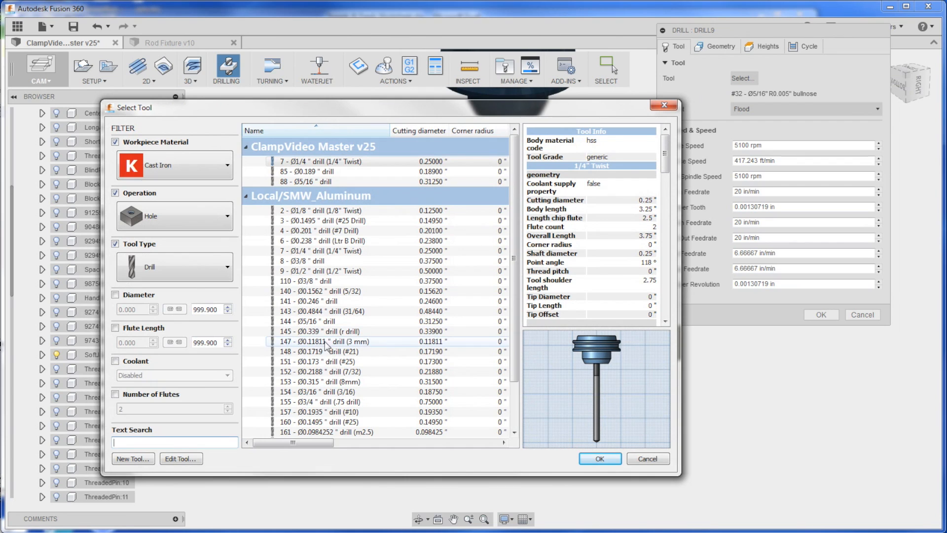
pyautogui.doubleClick(295, 282)
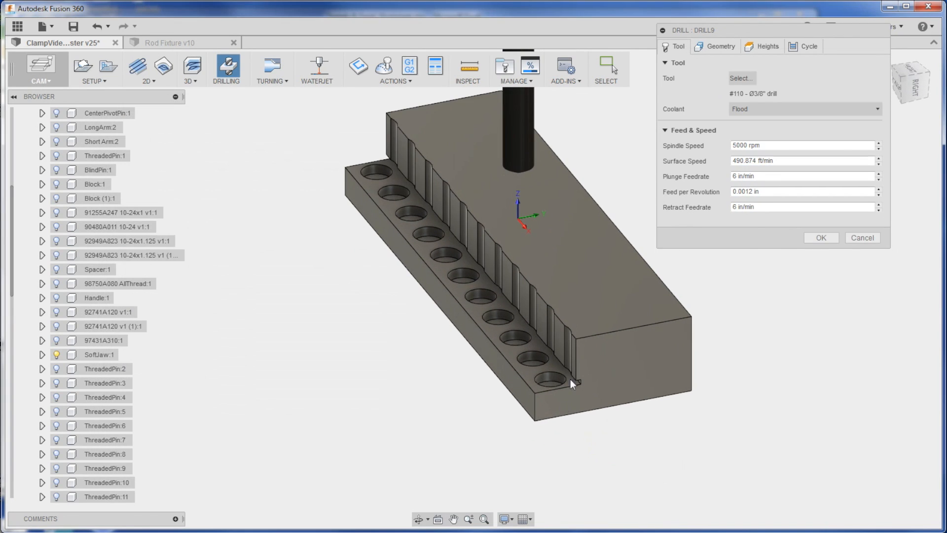
pyautogui.scroll(3, 570, 379)
pyautogui.click(541, 385)
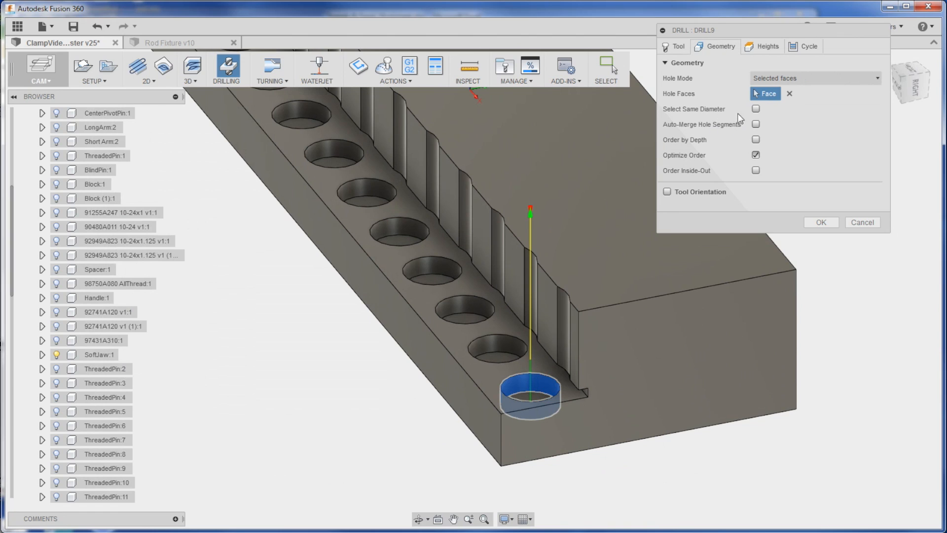
pyautogui.click(756, 108)
pyautogui.scroll(-4, 301, 323)
pyautogui.keyDown('shift'); pyautogui.moveTo(301, 323); pyautogui.dragTo(524, 368, button='middle'); pyautogui.keyUp('shift')
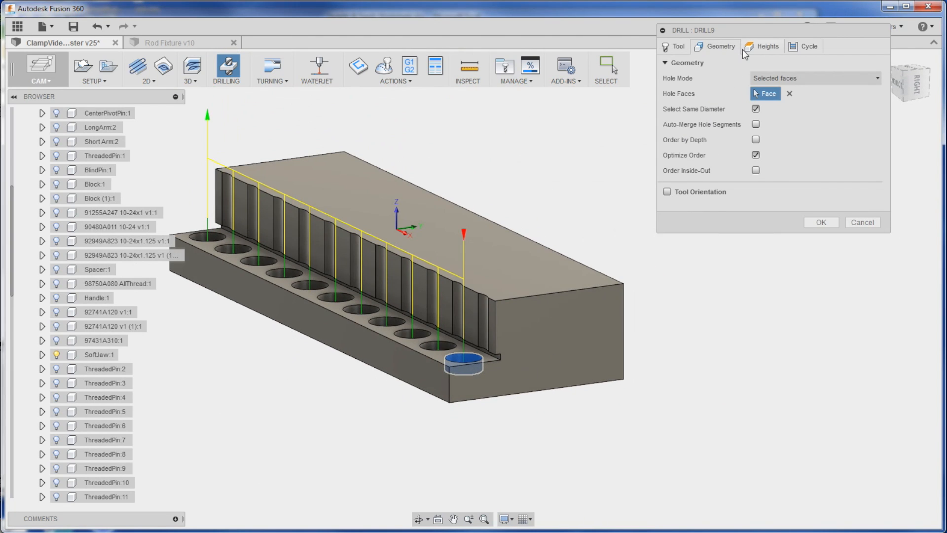
# Set the drill's bottom height from the ledge face with a -0.17 in offset.
pyautogui.click(755, 48)
pyautogui.scroll(3, 445, 259)
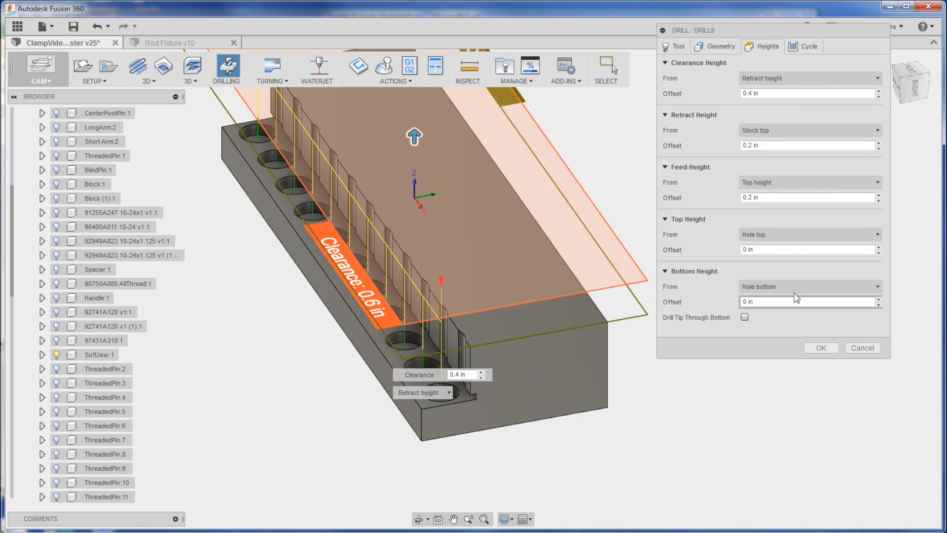
pyautogui.click(810, 286)
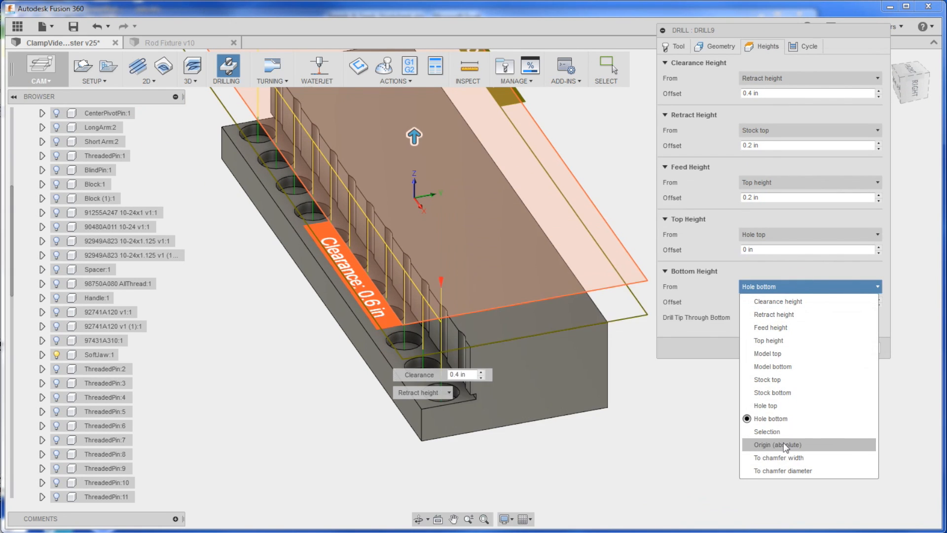
pyautogui.click(767, 432)
pyautogui.scroll(3, 341, 421)
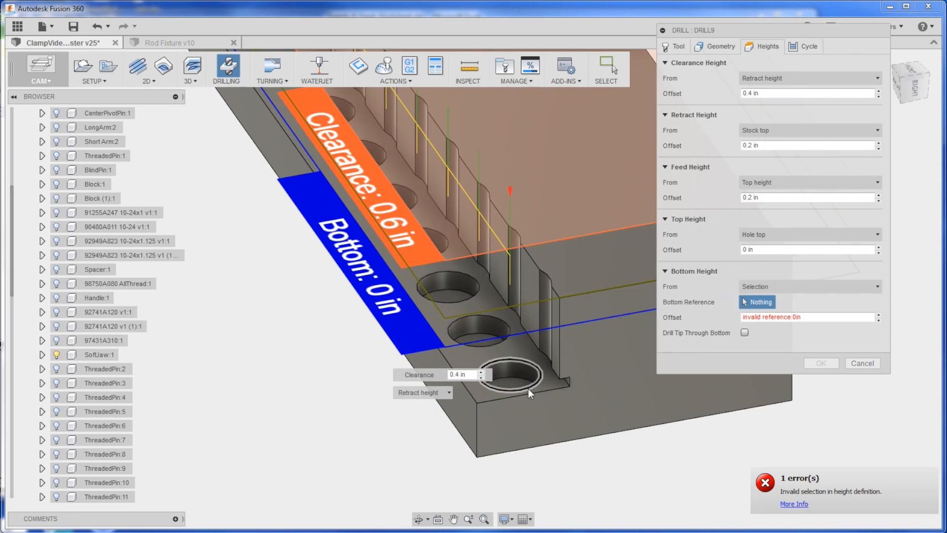
pyautogui.click(524, 355)
pyautogui.click(806, 317)
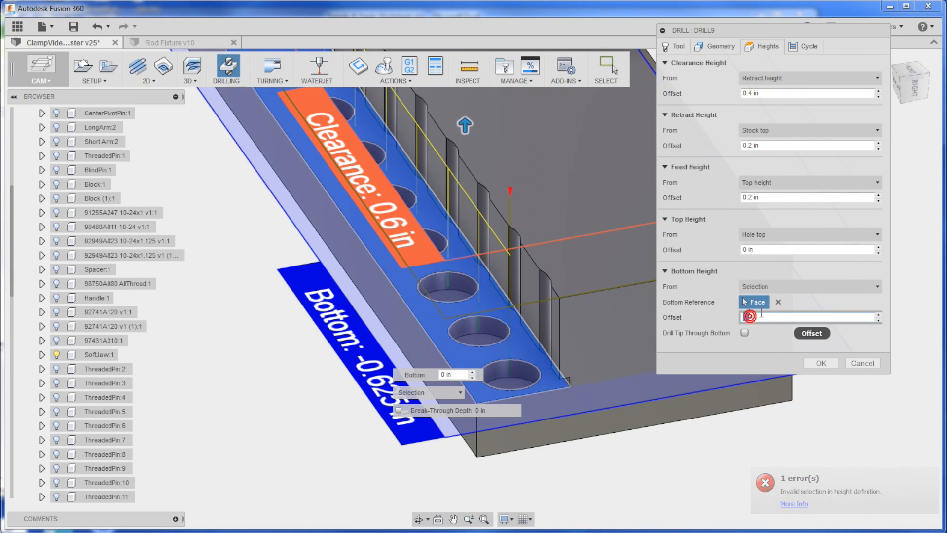
pyautogui.doubleClick(749, 316)
pyautogui.write('-.17')
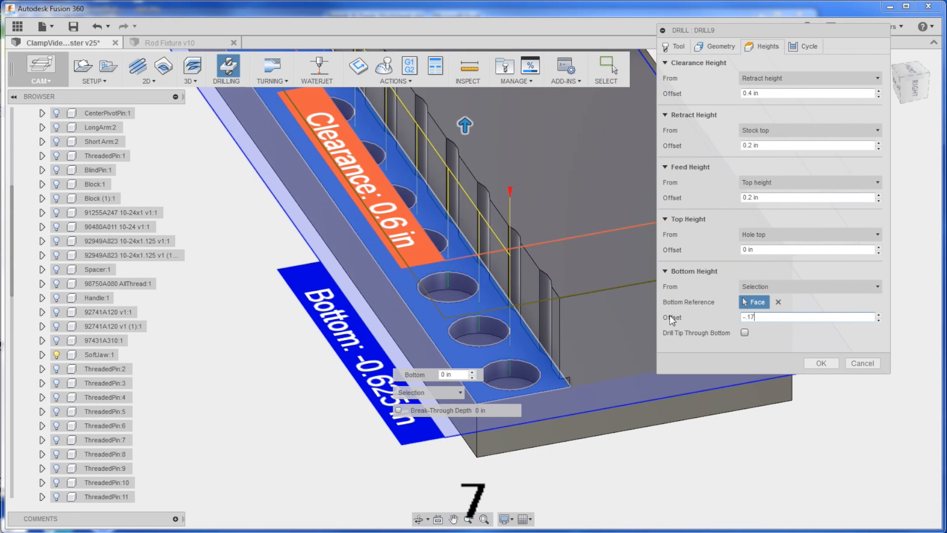
pyautogui.press('Return')
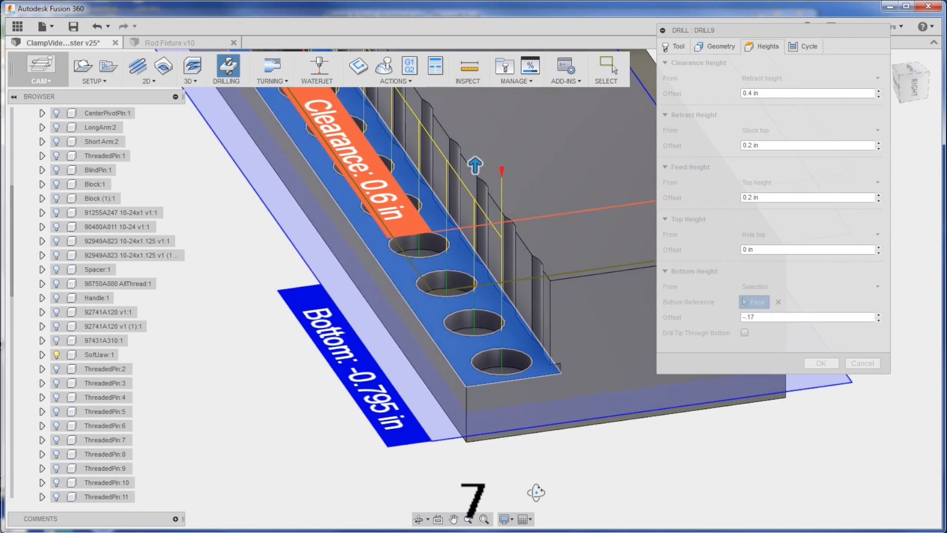
pyautogui.keyDown('shift'); pyautogui.moveTo(632, 392); pyautogui.dragTo(659, 417, button='middle'); pyautogui.keyUp('shift')
# Confirm Drill9, then start 2D Contour3 with the #31 1/4 in flat mill on the end hole edge.
pyautogui.click(825, 366)
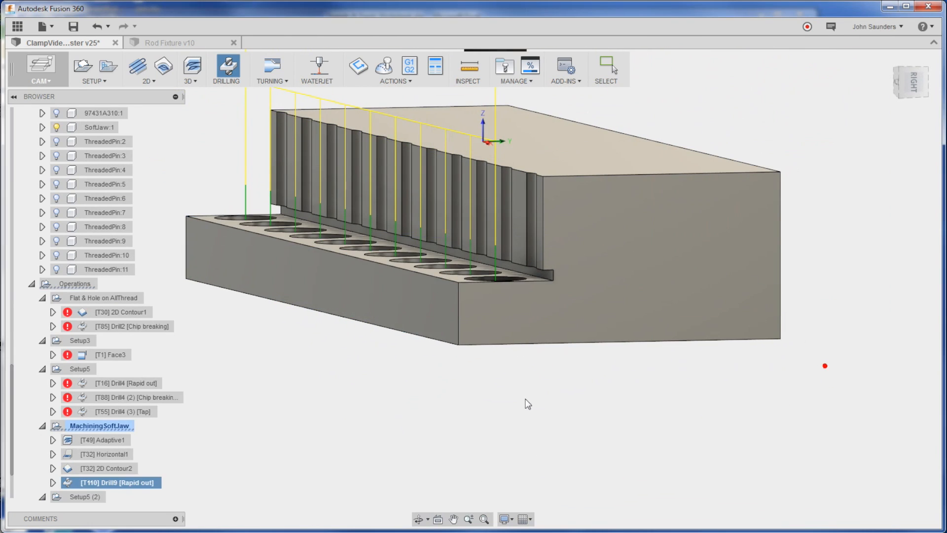
pyautogui.keyDown('shift'); pyautogui.moveTo(525, 404); pyautogui.dragTo(432, 393, button='middle'); pyautogui.keyUp('shift')
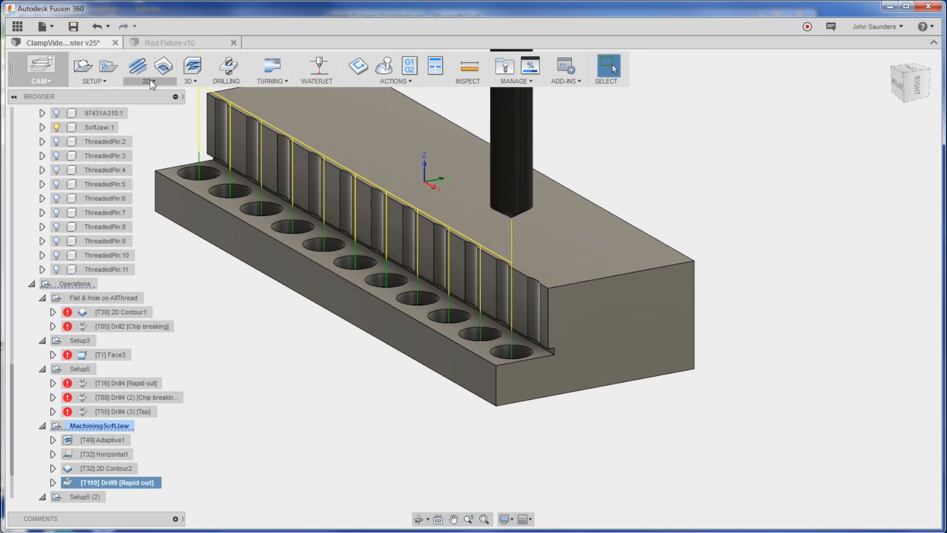
pyautogui.click(151, 81)
pyautogui.click(164, 131)
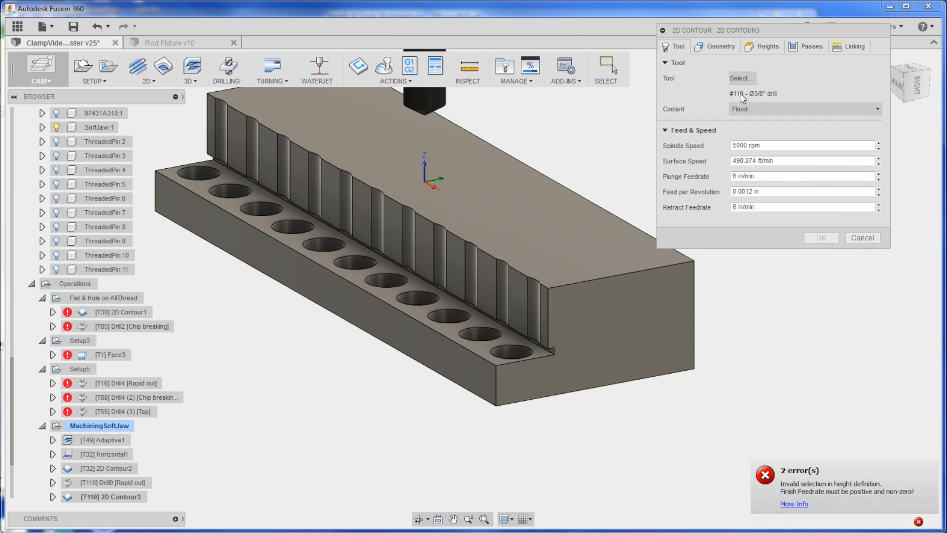
pyautogui.click(741, 78)
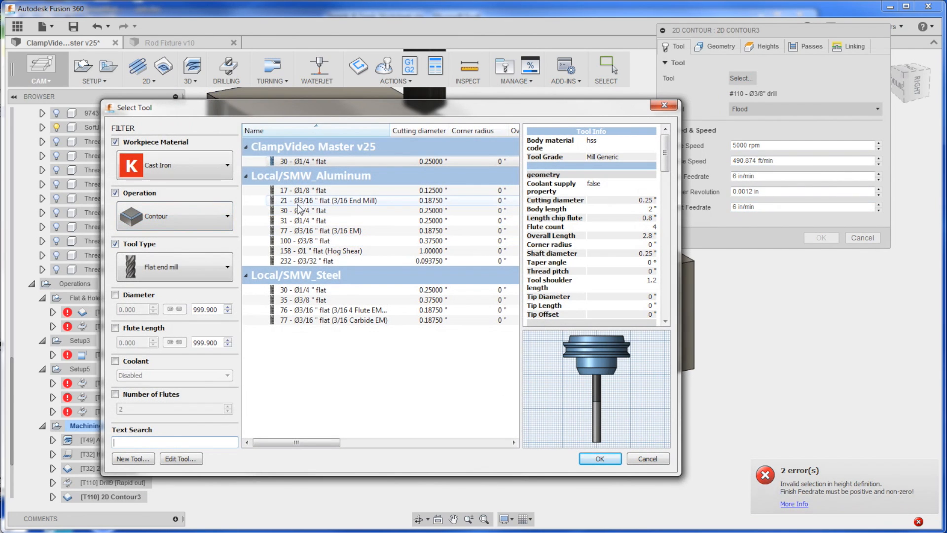
pyautogui.doubleClick(304, 220)
pyautogui.scroll(5, 484, 421)
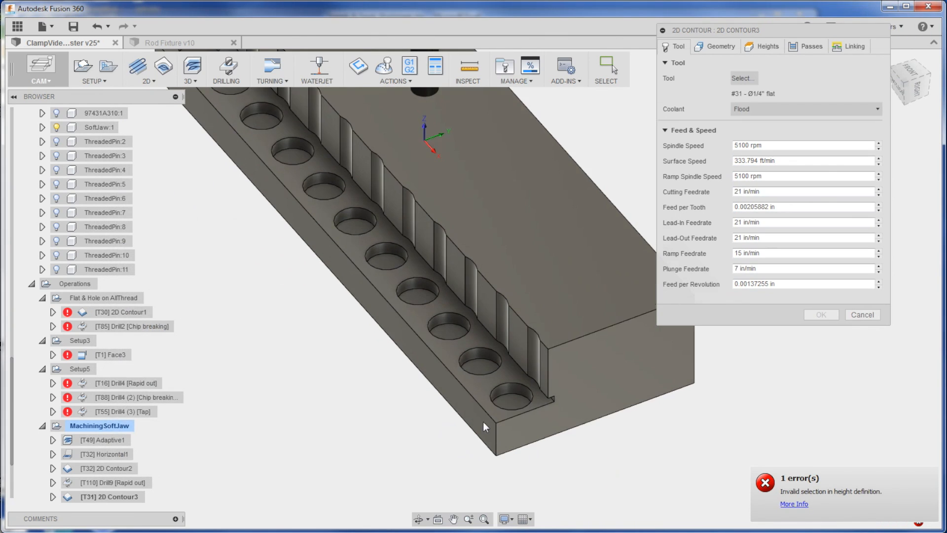
pyautogui.scroll(3, 532, 383)
pyautogui.click(533, 375)
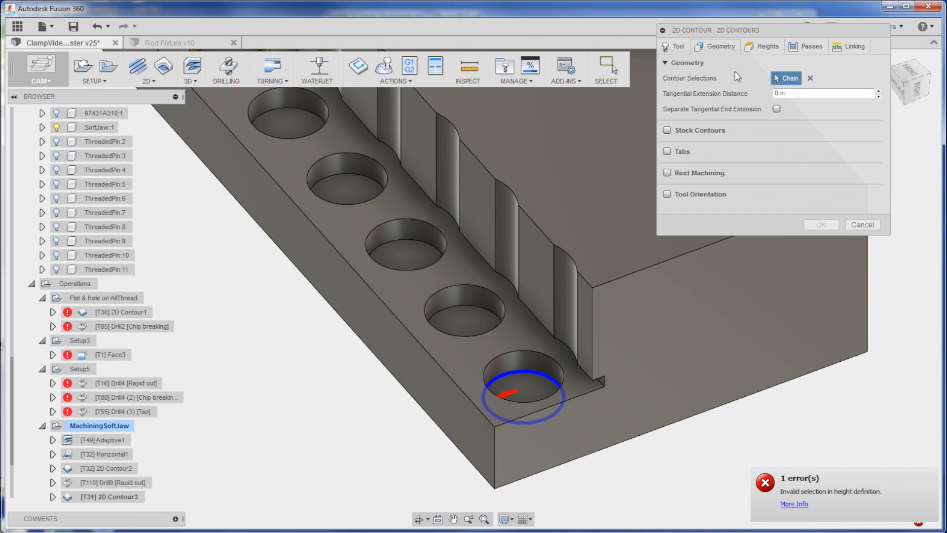
# Take the contour's top height from the ledge face and its bottom from the selected contour.
pyautogui.click(760, 44)
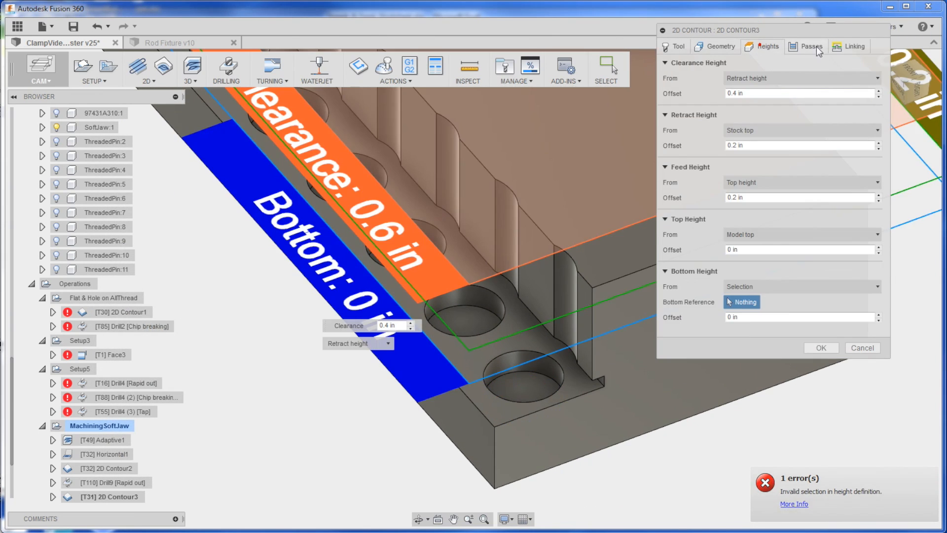
pyautogui.click(803, 235)
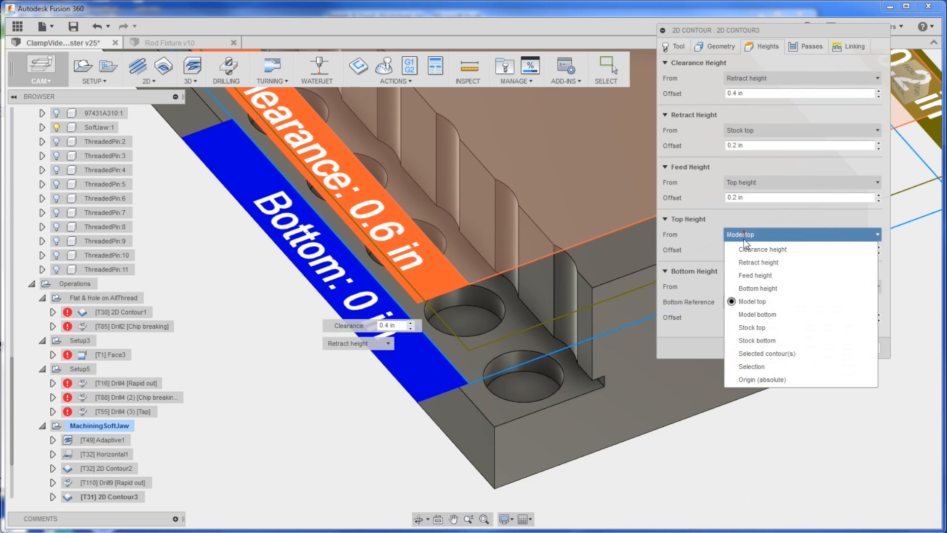
pyautogui.click(776, 318)
pyautogui.click(524, 340)
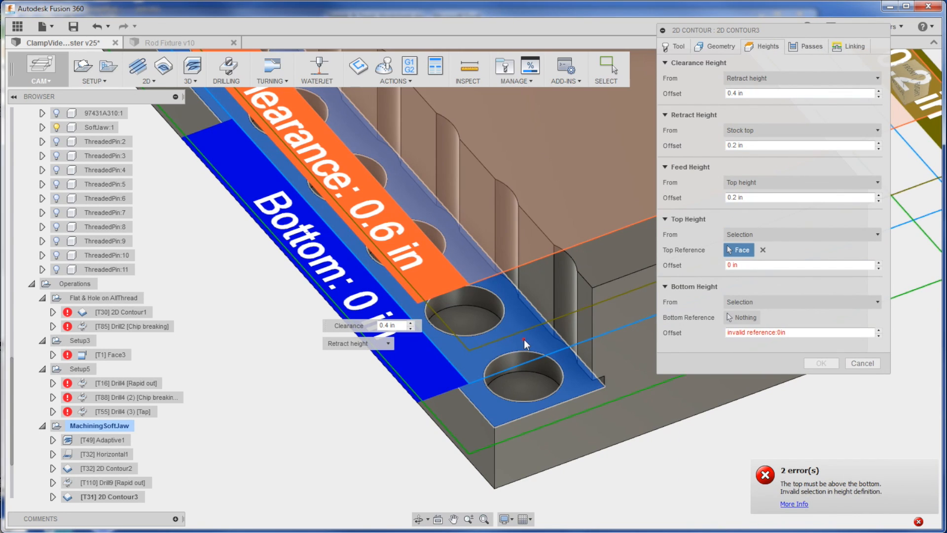
pyautogui.click(835, 47)
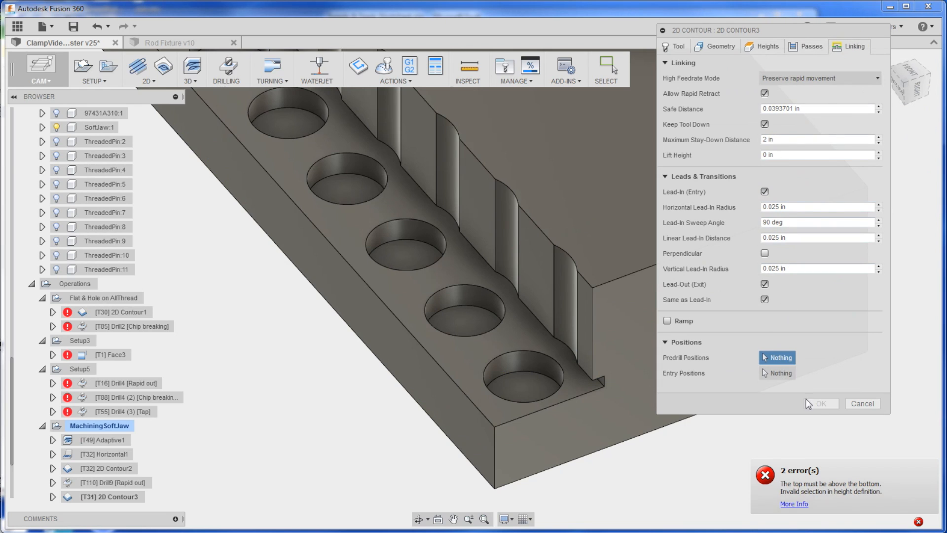
pyautogui.click(766, 47)
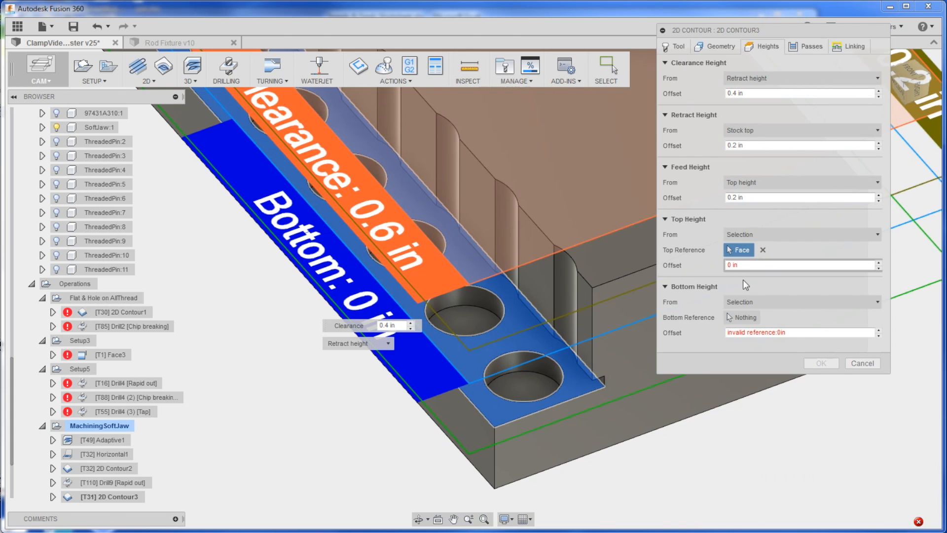
pyautogui.click(803, 302)
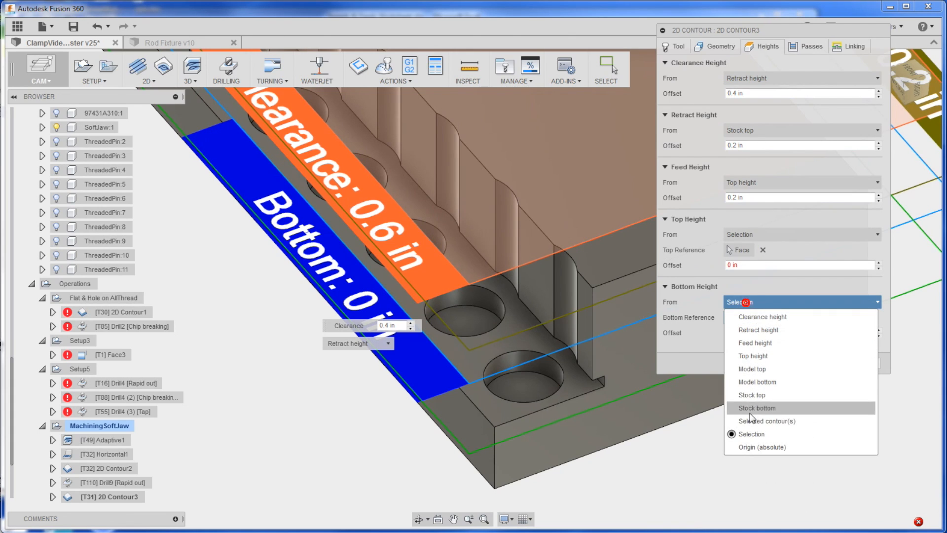
pyautogui.click(767, 422)
# Confirm 2D Contour3, add it to a new Pattern2 and enter NumPins as the instance count.
pyautogui.click(820, 349)
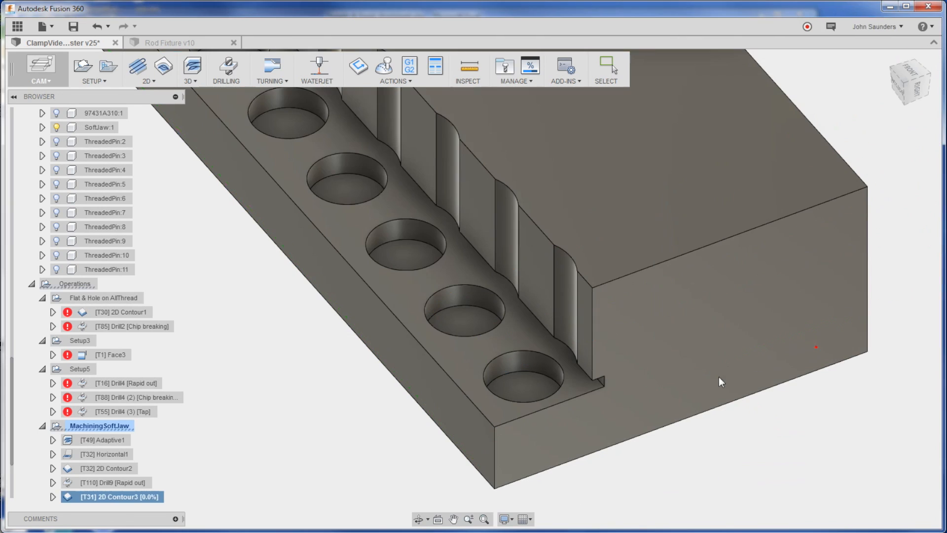
pyautogui.scroll(2, 363, 381)
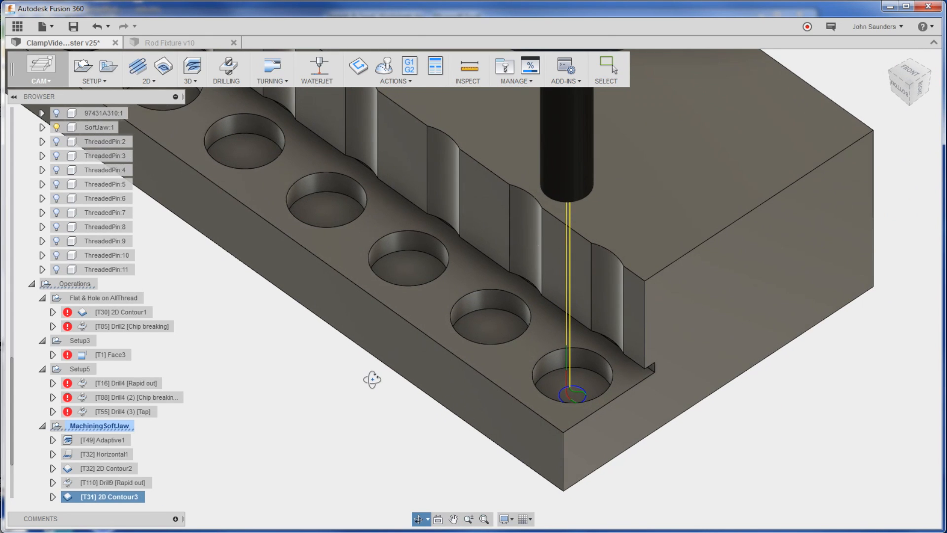
pyautogui.click(148, 82)
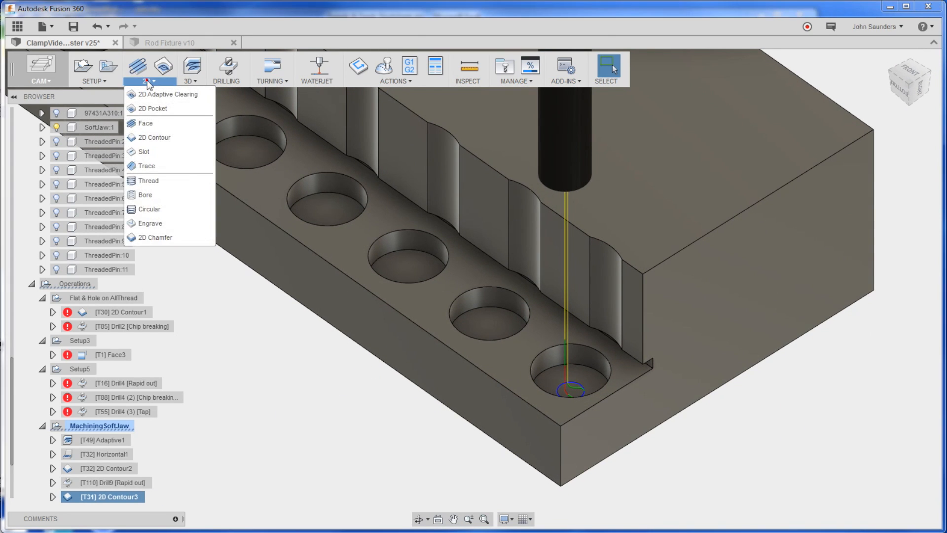
pyautogui.click(107, 82)
pyautogui.rightClick(110, 498)
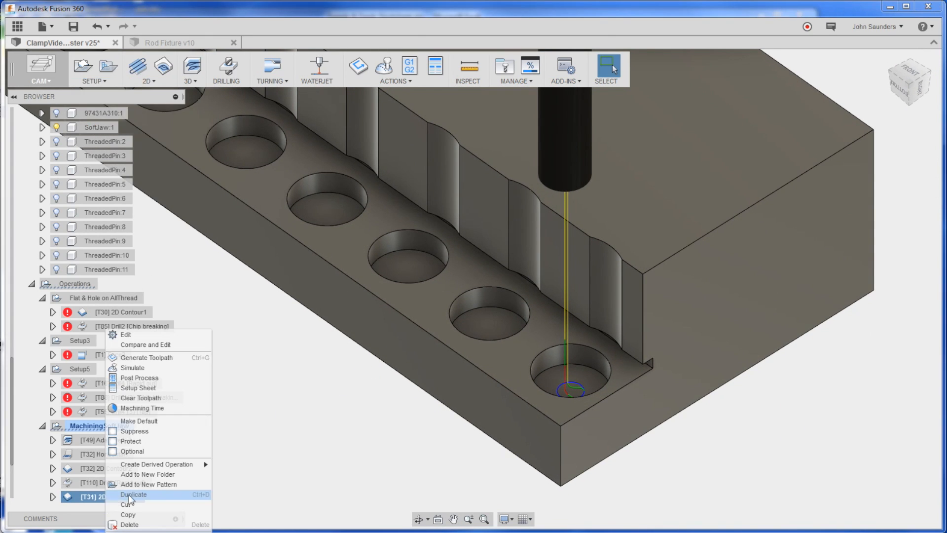
pyautogui.click(149, 484)
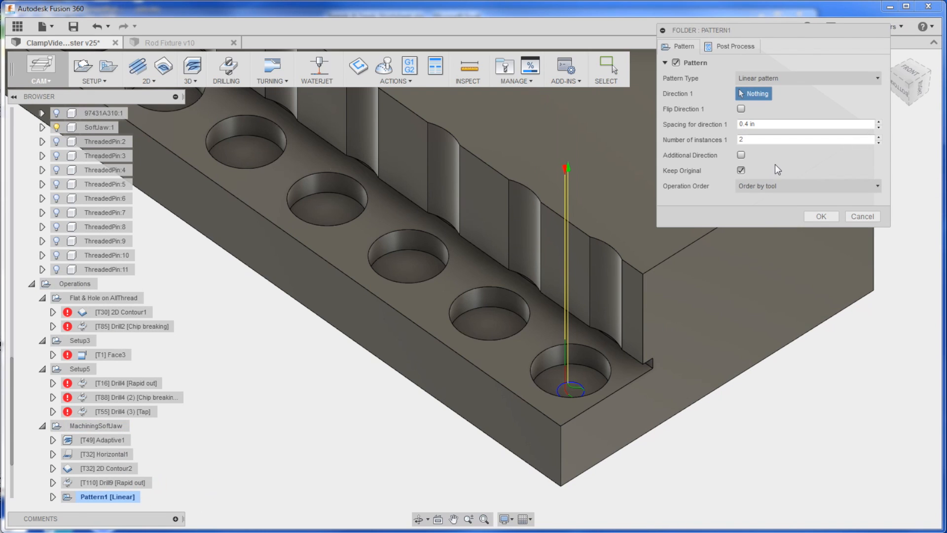
pyautogui.moveTo(745, 34); pyautogui.dragTo(713, 77)
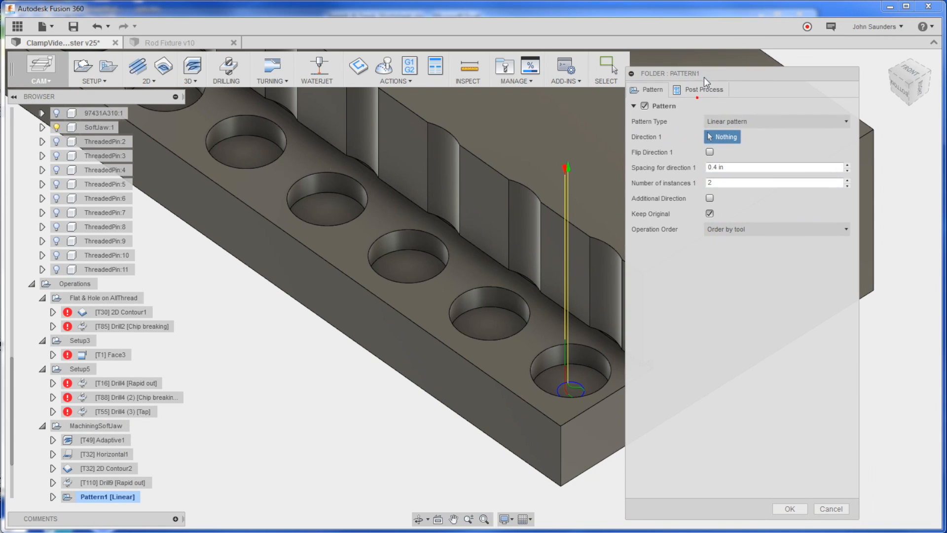
pyautogui.doubleClick(721, 167)
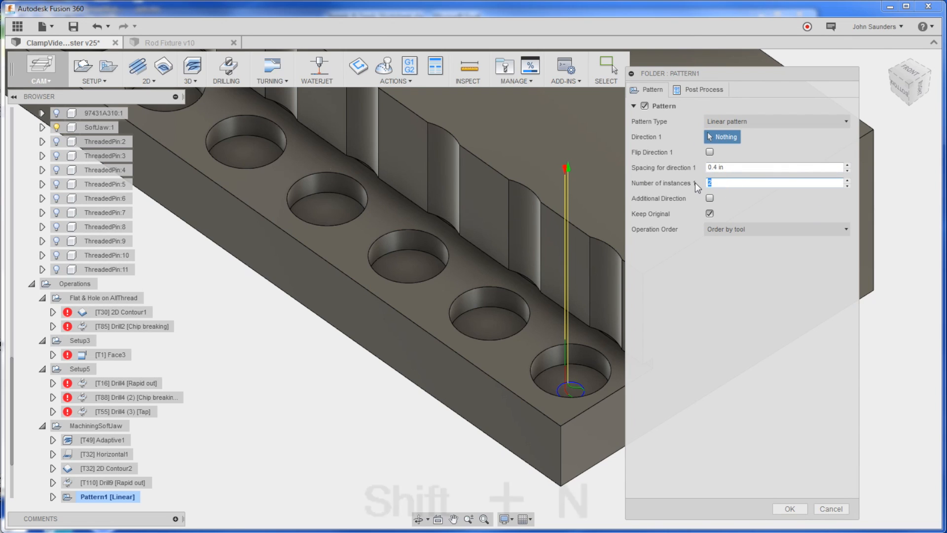
pyautogui.write('NumPins')
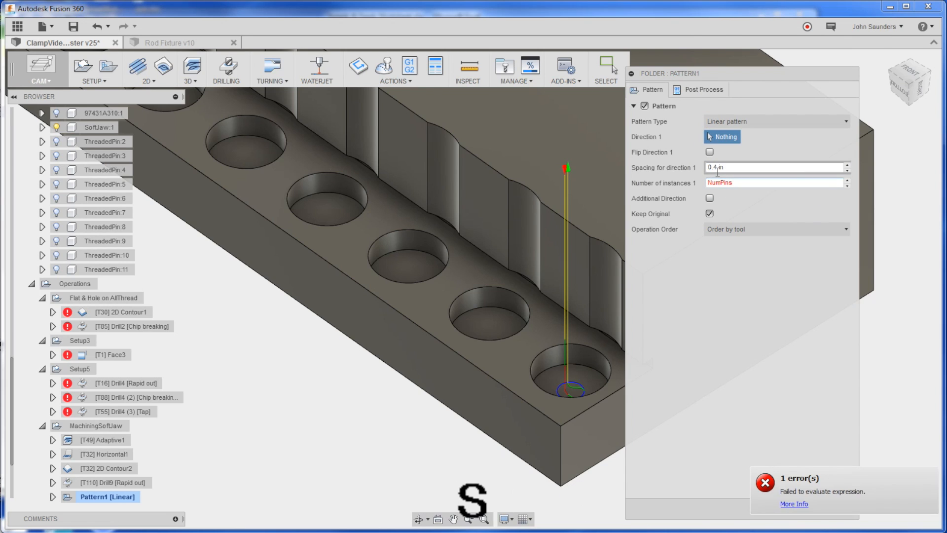
pyautogui.press('BackSpace')
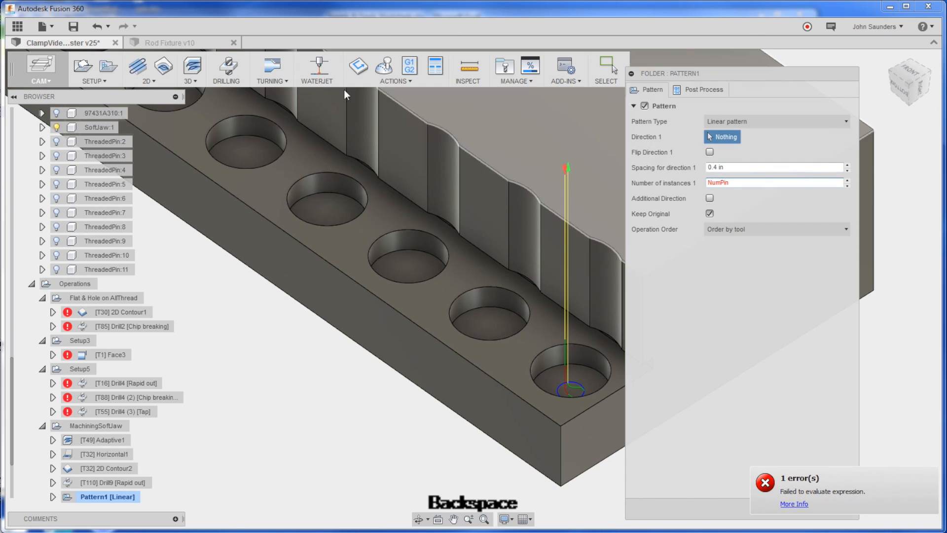
# Review the NumPins parameter in the MODEL workspace's Change Parameters table, then return to CAM.
pyautogui.click(61, 82)
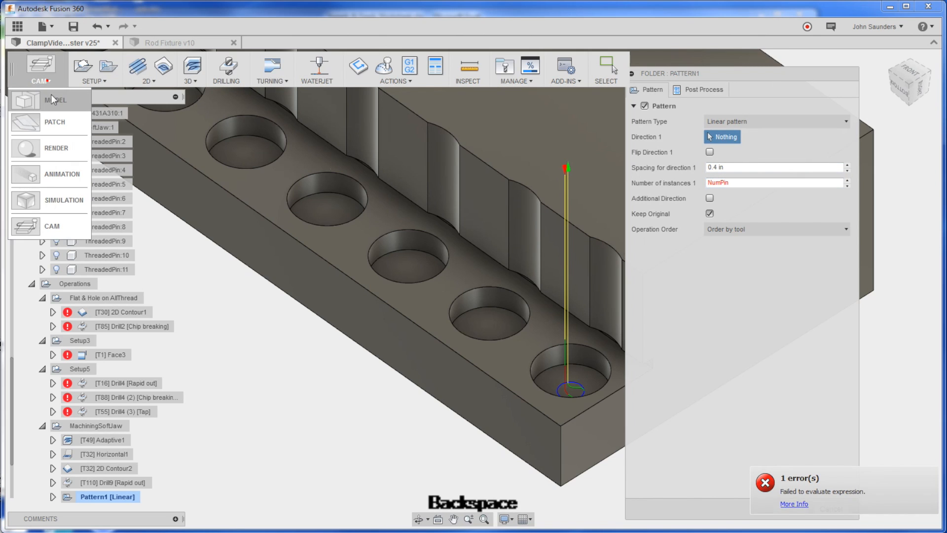
pyautogui.click(220, 82)
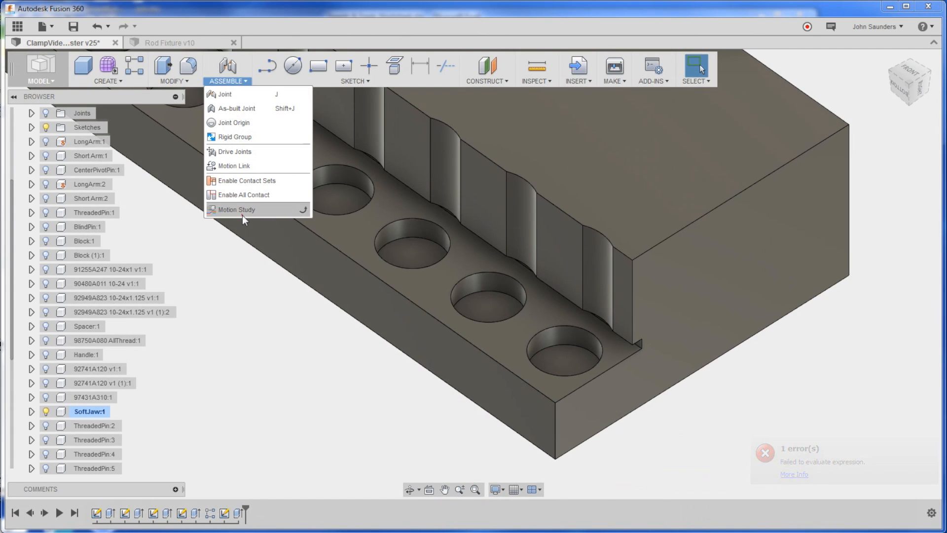
pyautogui.press('Escape')
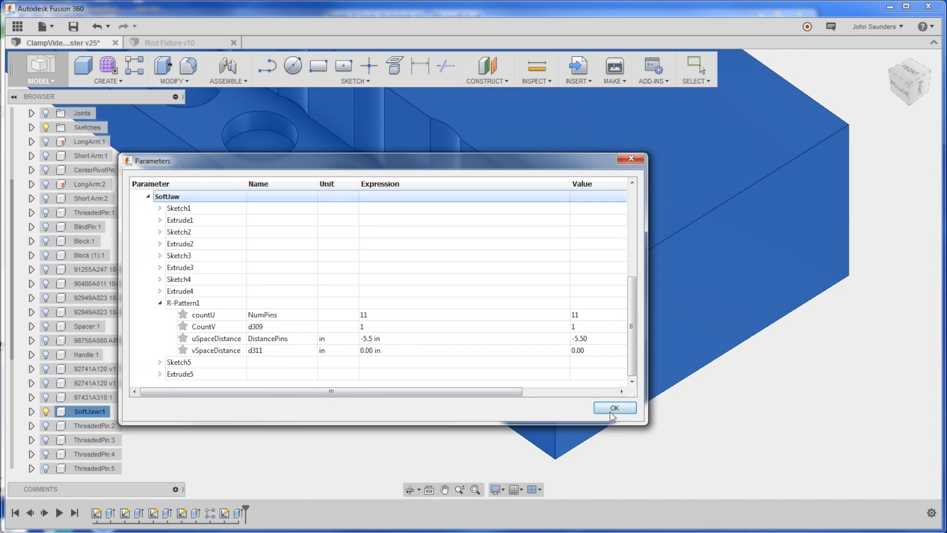
pyautogui.press('Escape')
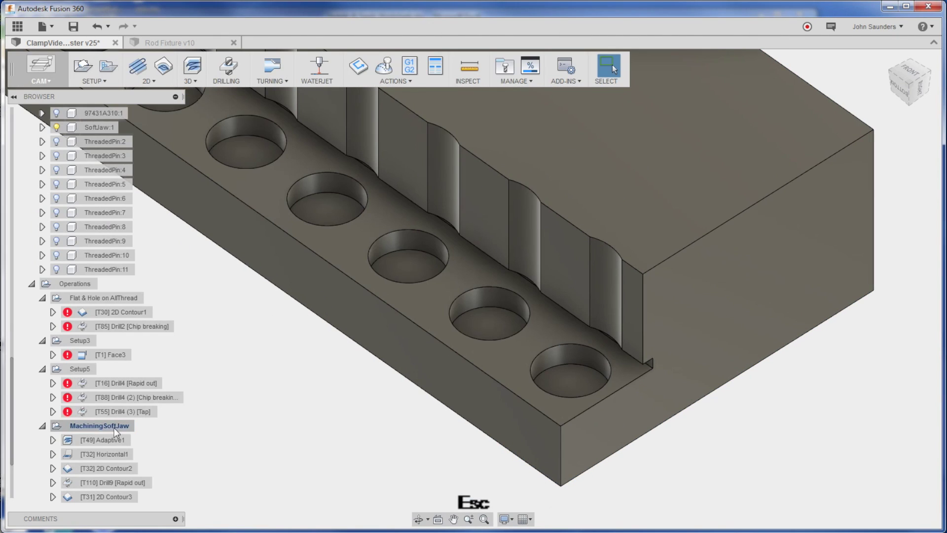
pyautogui.click(114, 412)
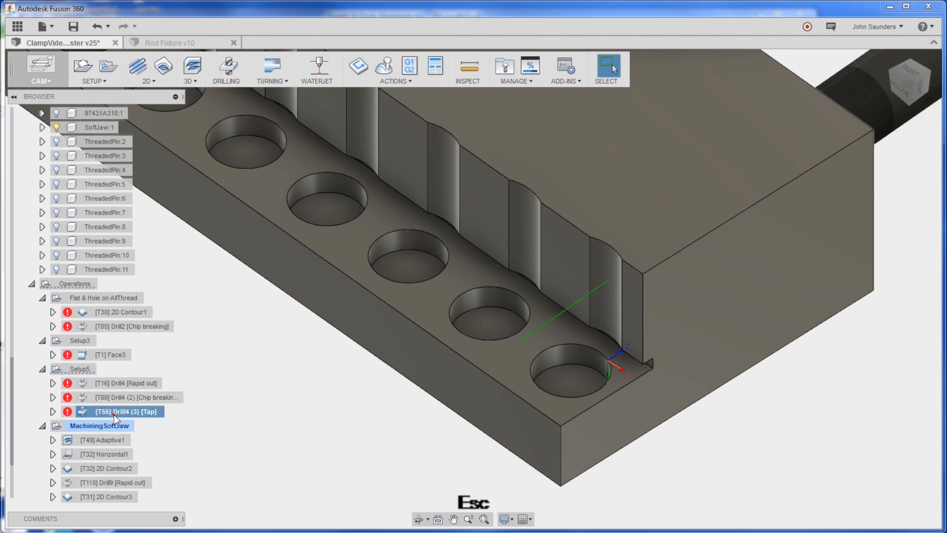
# Set Pattern2 to 11 instances at 0.4 in along the jaw's bottom edge and confirm.
pyautogui.click(111, 496)
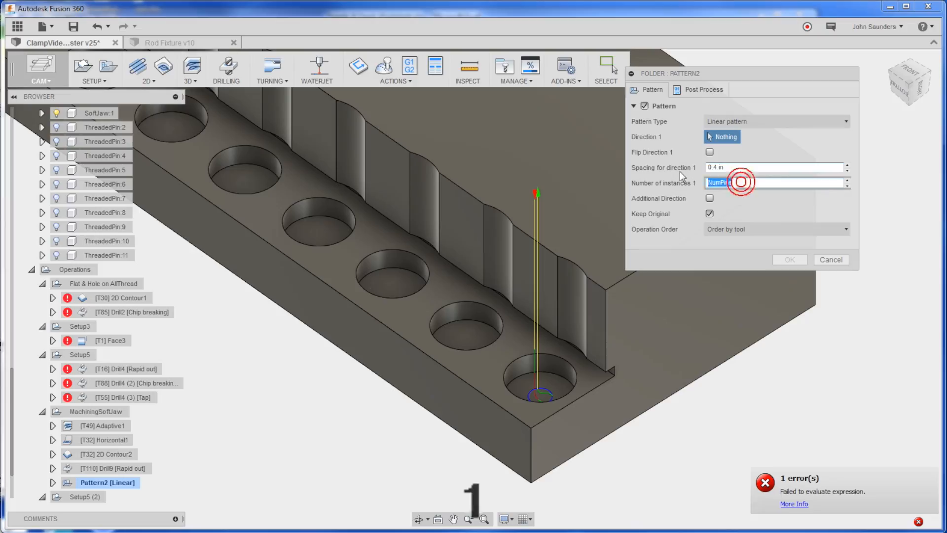
pyautogui.write('11')
pyautogui.doubleClick(718, 167)
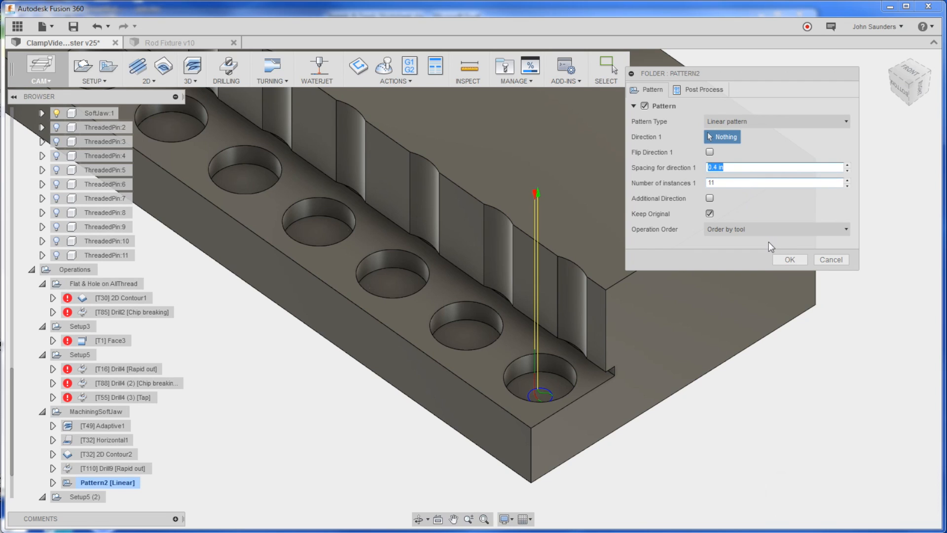
pyautogui.click(790, 260)
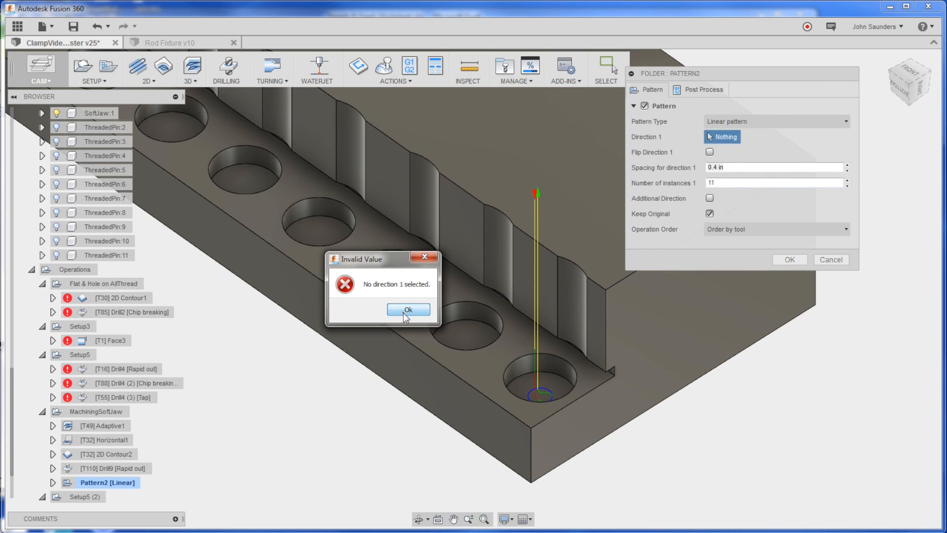
pyautogui.click(408, 311)
pyautogui.click(722, 183)
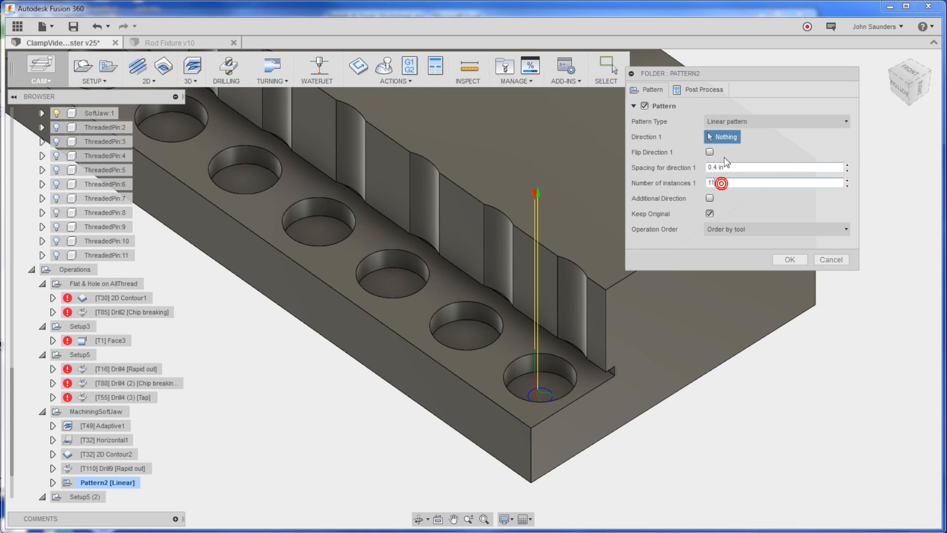
pyautogui.click(413, 348)
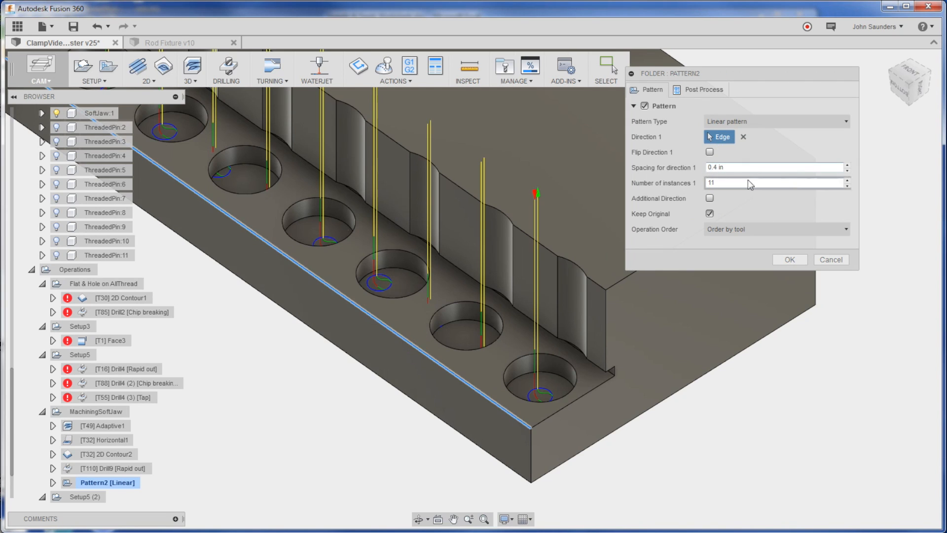
pyautogui.click(786, 259)
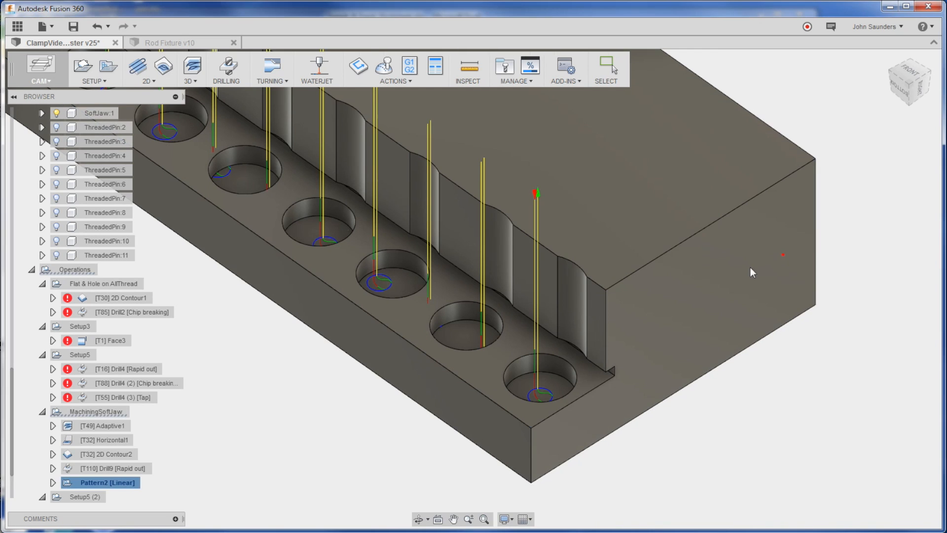
# Measure adjacent pin holes (0.375 in dia, 0.55 in spacing), then reopen Pattern2's options.
pyautogui.press('i')
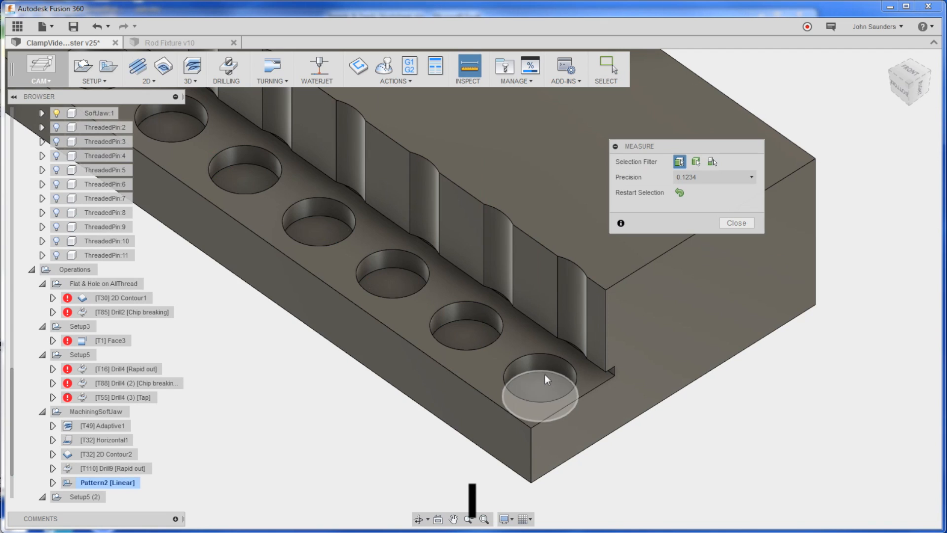
pyautogui.click(529, 358)
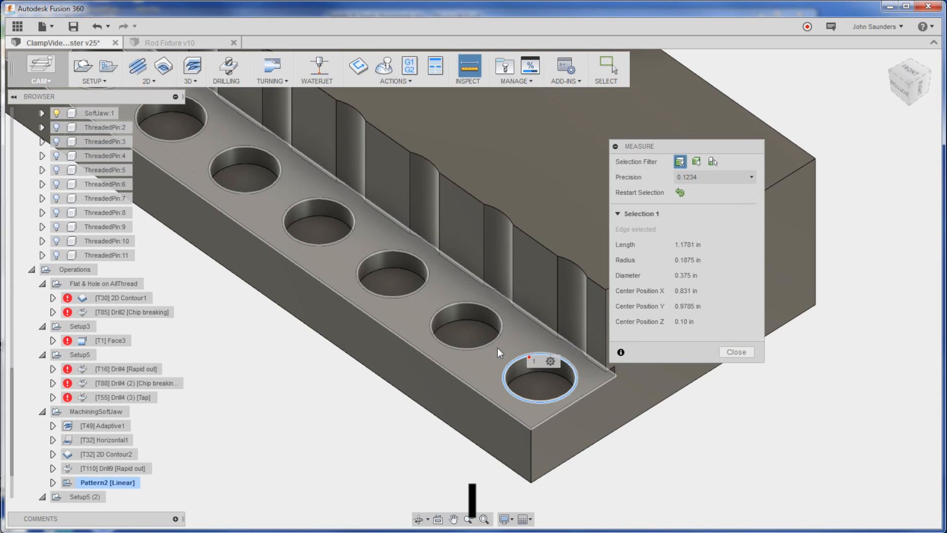
pyautogui.click(474, 326)
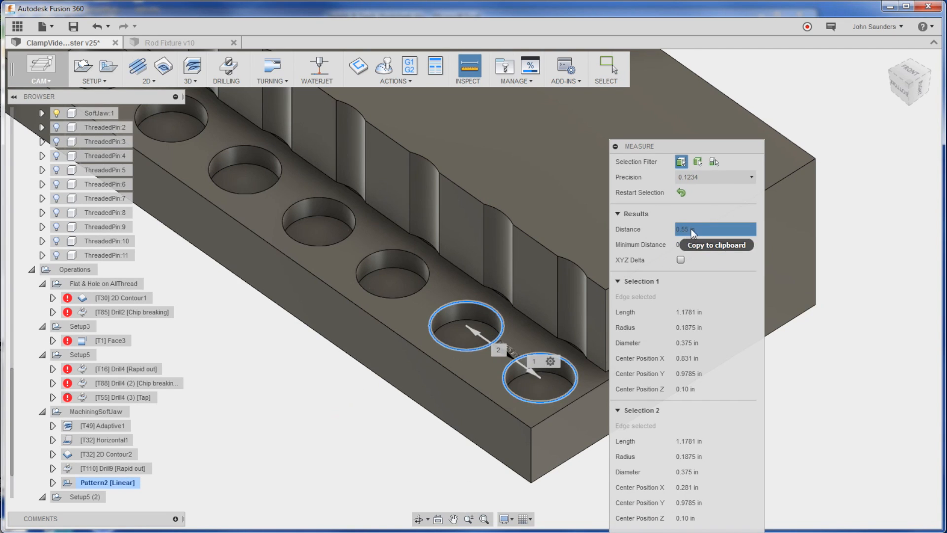
pyautogui.press('Escape')
pyautogui.rightClick(97, 485)
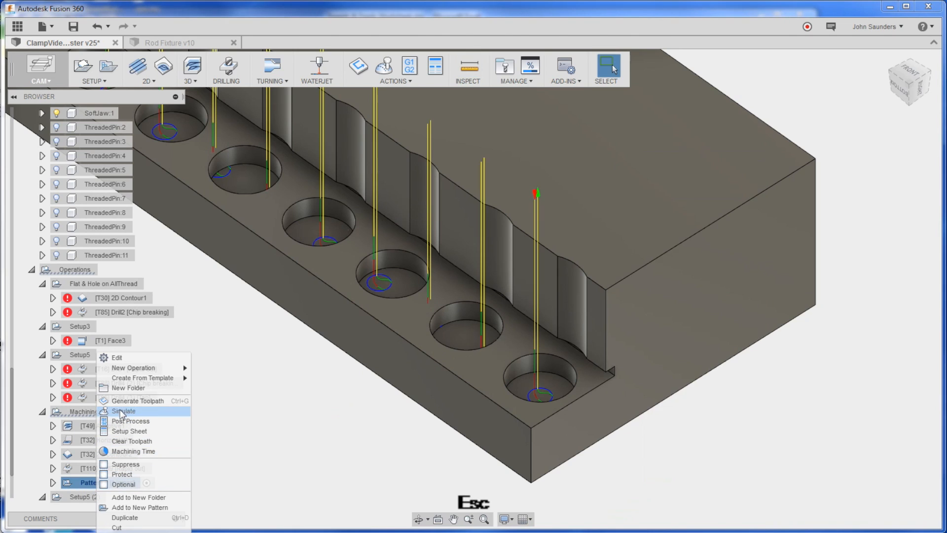
# Set Pattern2's direction-1 spacing to 0.55 in so copies land on every pin hole.
pyautogui.click(118, 358)
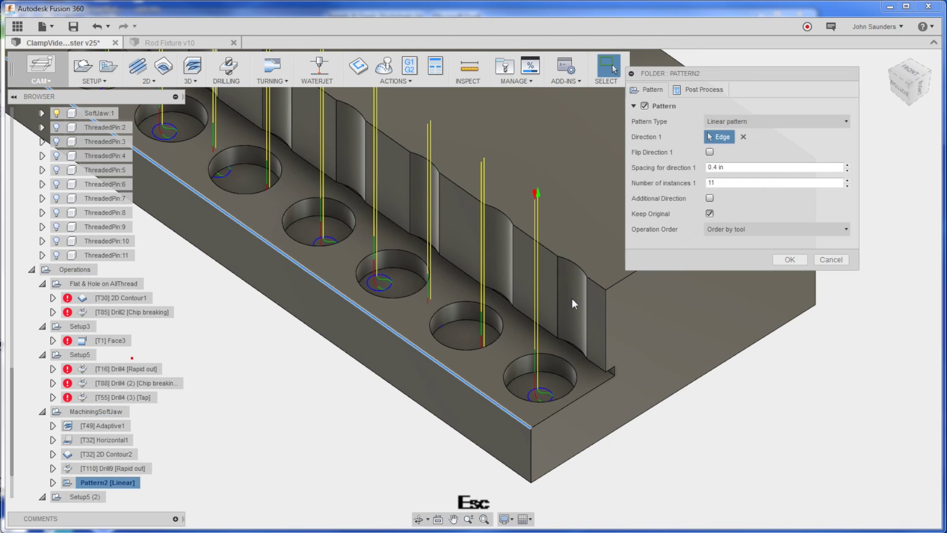
pyautogui.doubleClick(743, 168)
pyautogui.write('.55')
pyautogui.press('Tab')
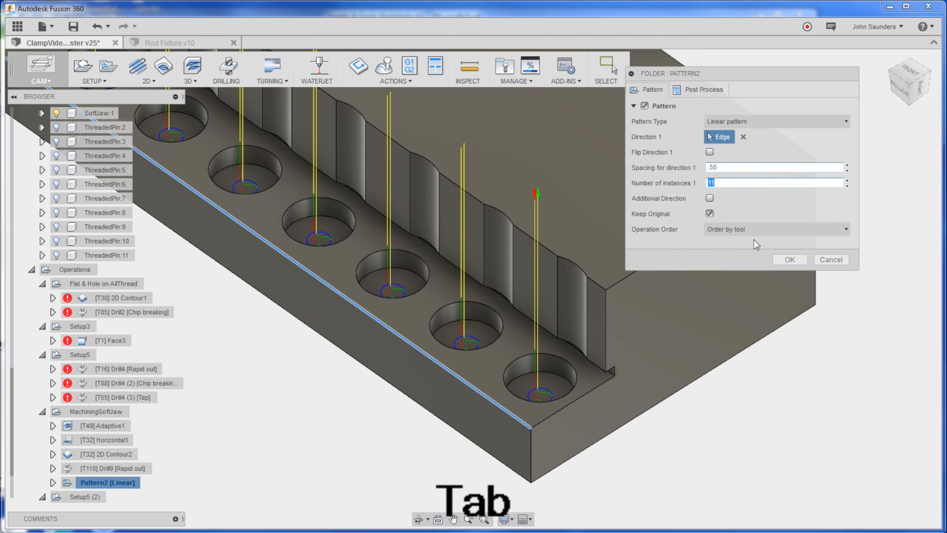
pyautogui.click(789, 259)
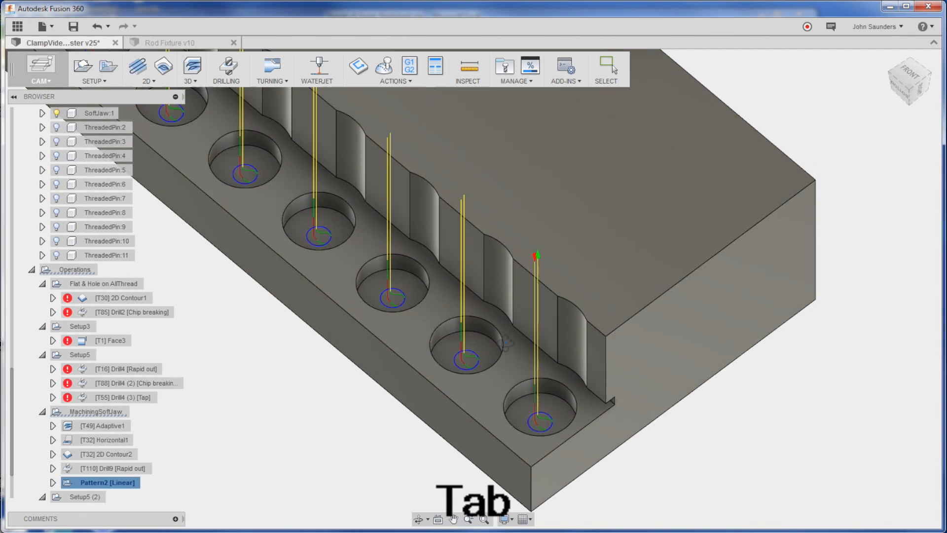
pyautogui.keyDown('shift'); pyautogui.moveTo(592, 296); pyautogui.dragTo(509, 356, button='middle'); pyautogui.keyUp('shift')
# Edit the patterned 2D Contour3 and review its Passes settings over the whole jaw.
pyautogui.rightClick(126, 485)
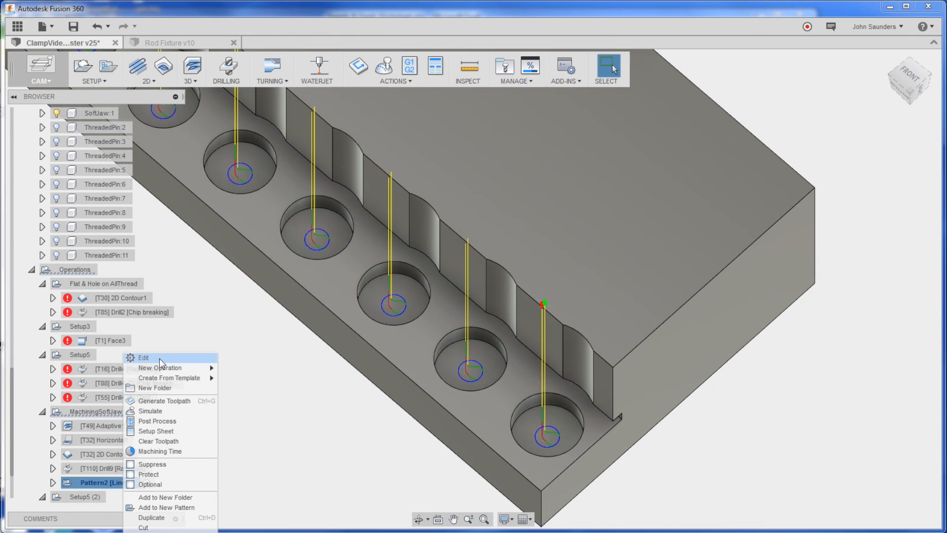
pyautogui.click(54, 485)
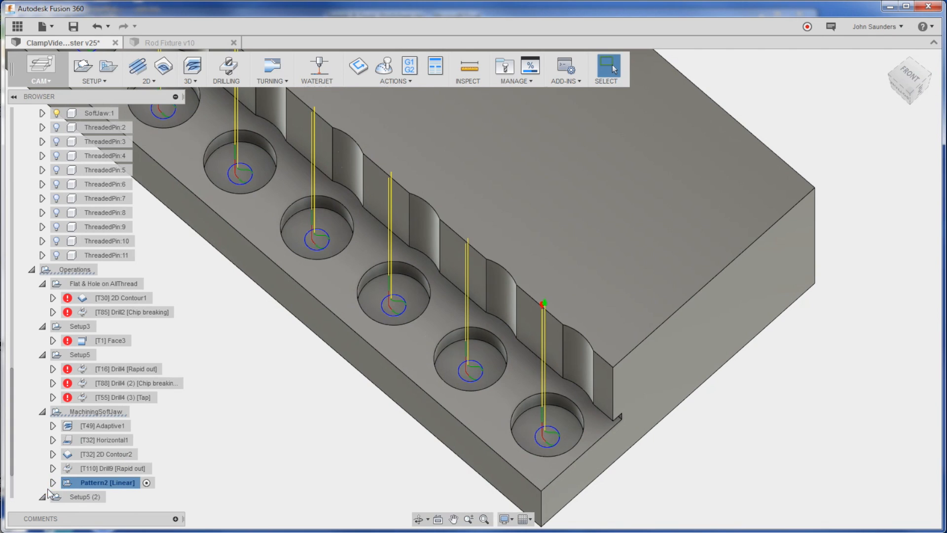
pyautogui.click(53, 482)
pyautogui.rightClick(119, 454)
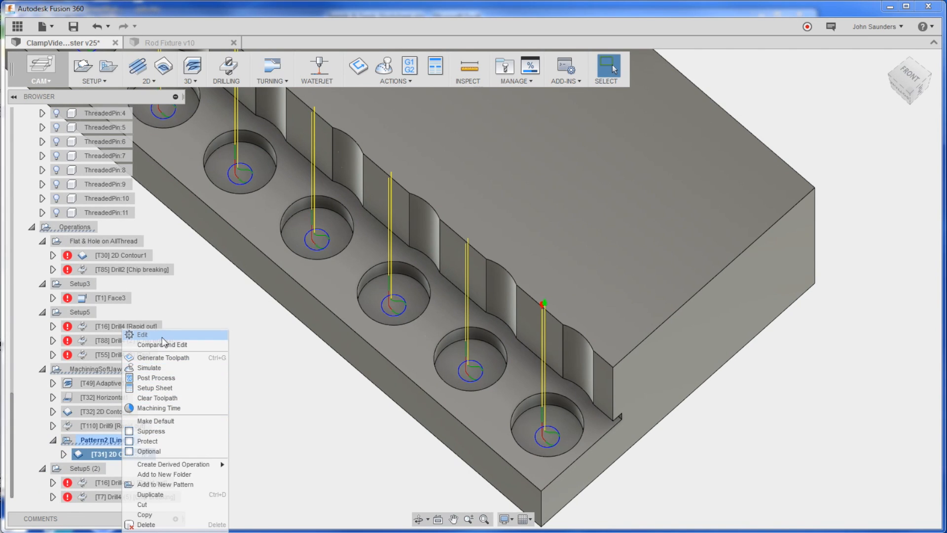
pyautogui.click(143, 334)
pyautogui.click(783, 91)
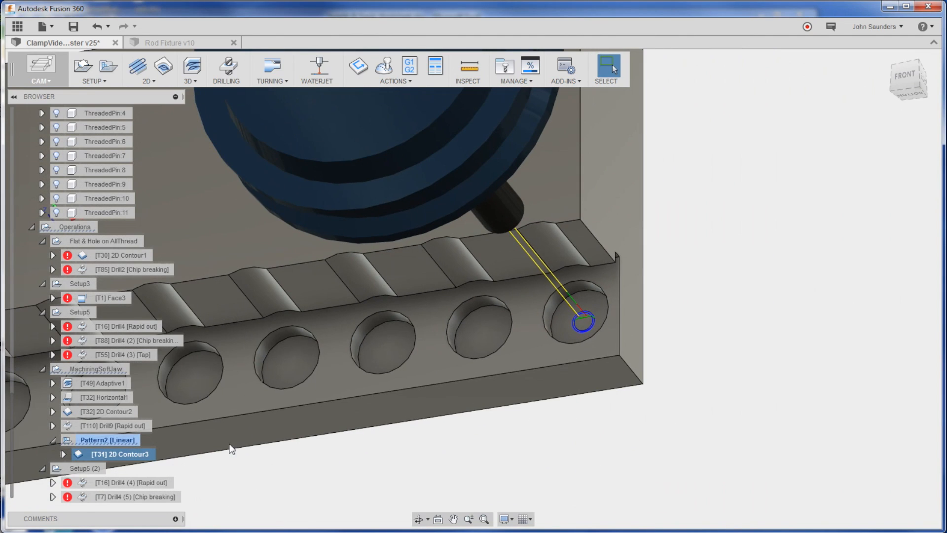
pyautogui.moveTo(304, 371)
pyautogui.keyDown('shift'); pyautogui.mouseDown(button='middle')
pyautogui.moveTo(524, 327)
pyautogui.moveTo(520, 362)
pyautogui.mouseUp(button='middle'); pyautogui.keyUp('shift')
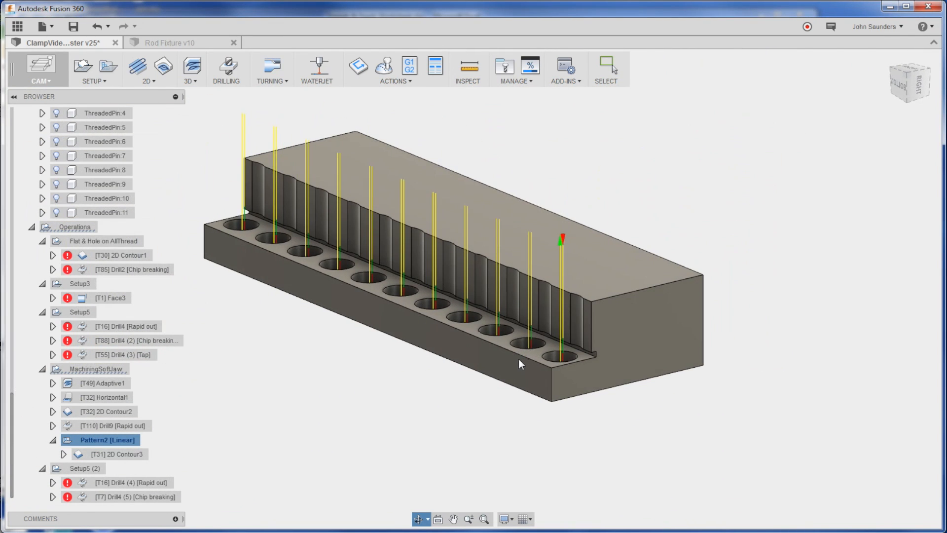
# Create a new 2D Contour4 operation and show its tool settings.
pyautogui.click(247, 99)
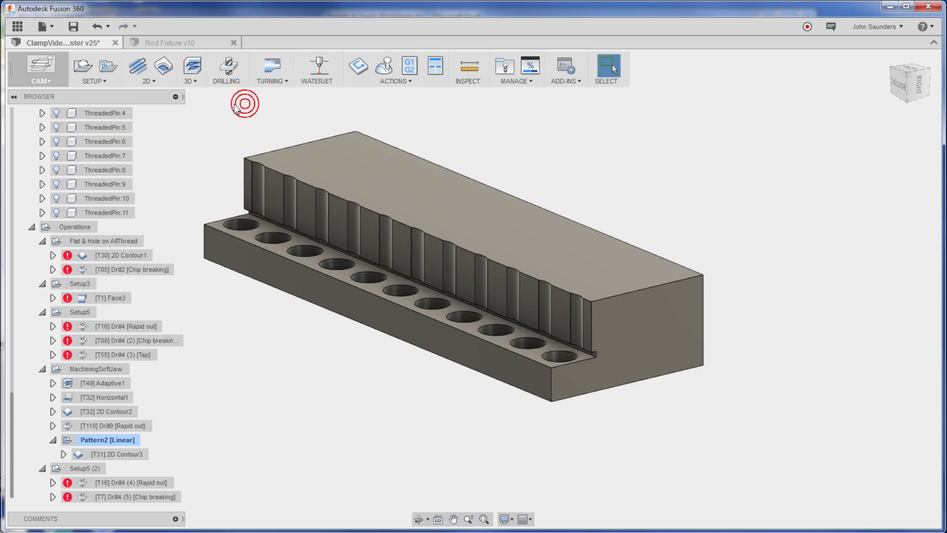
pyautogui.click(152, 80)
pyautogui.click(154, 137)
pyautogui.scroll(5, 369, 260)
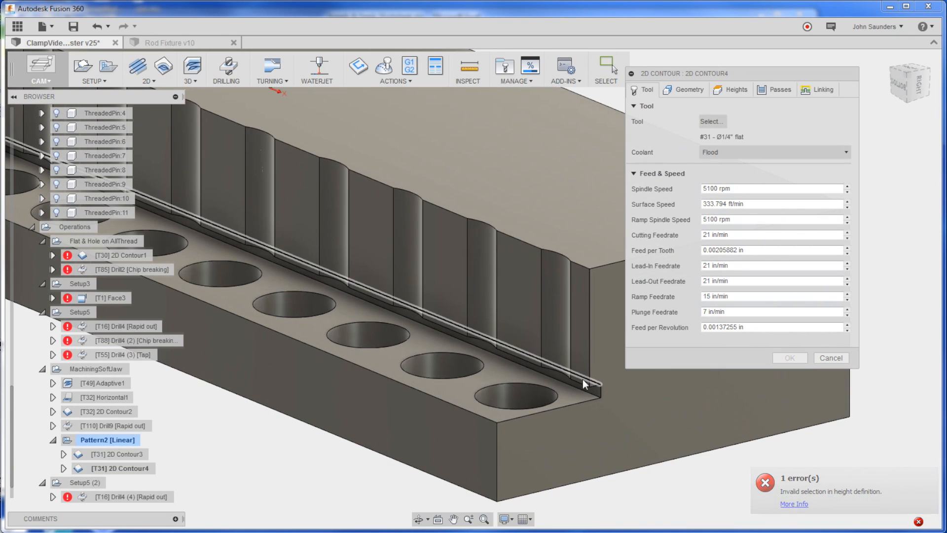
pyautogui.click(584, 393)
pyautogui.click(646, 90)
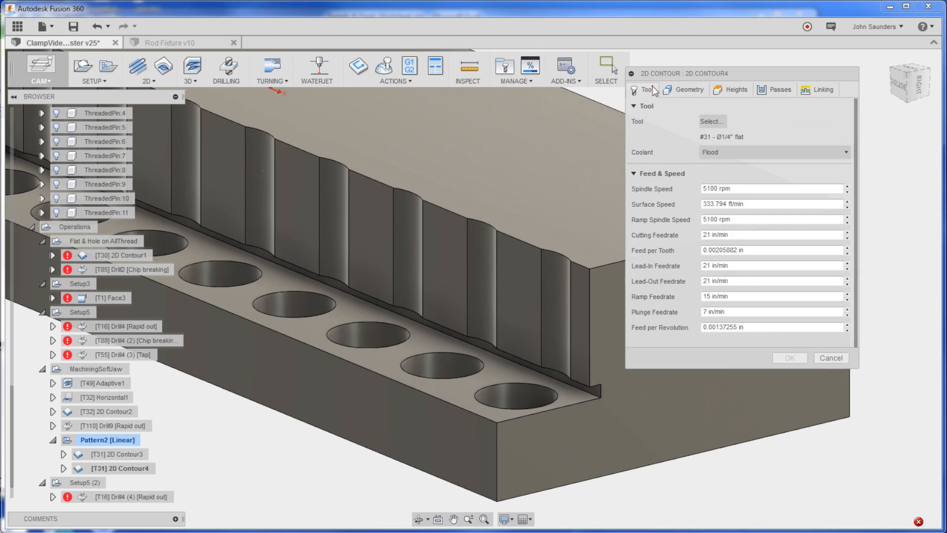
# Pick the #111 2-inch 48-tooth slitting saw from the slot mill library as its tool.
pyautogui.click(713, 122)
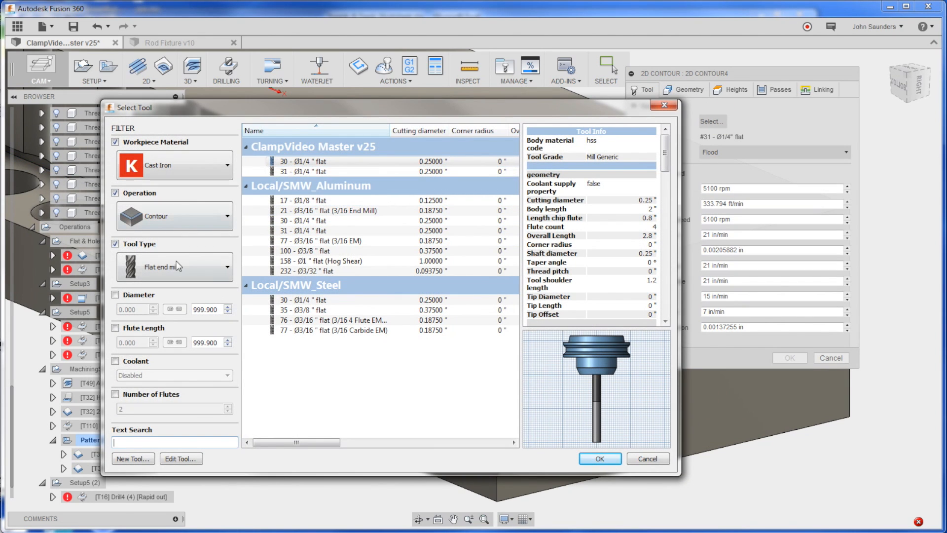
pyautogui.click(174, 266)
pyautogui.scroll(-3, 177, 369)
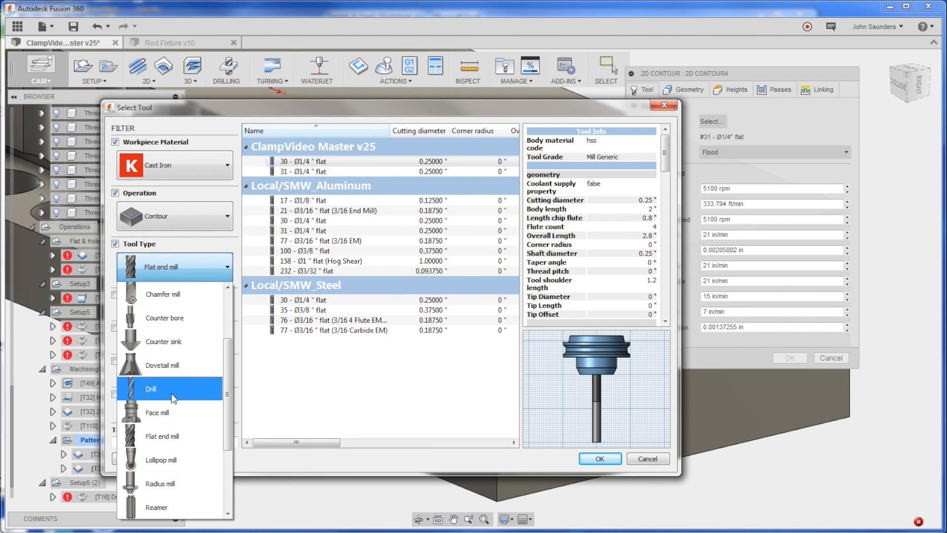
pyautogui.click(157, 459)
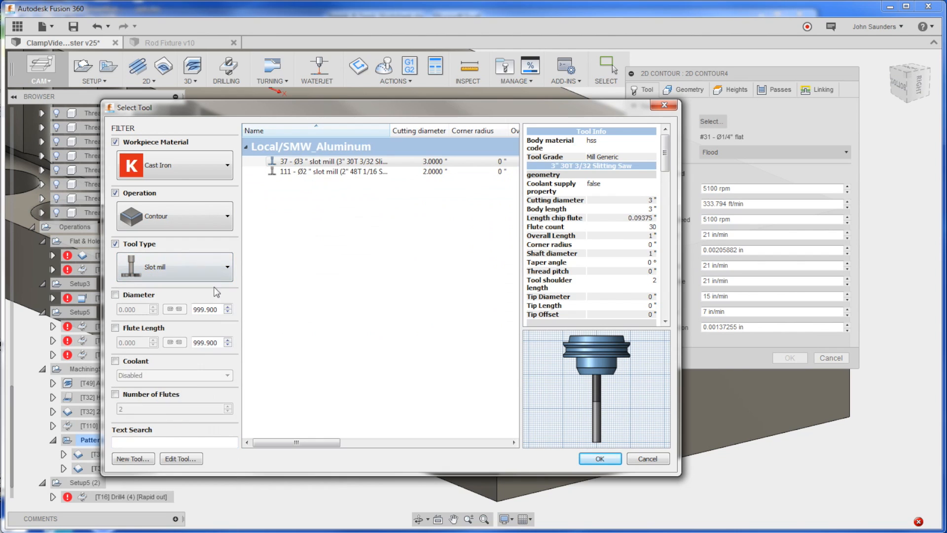
pyautogui.click(333, 171)
pyautogui.click(599, 458)
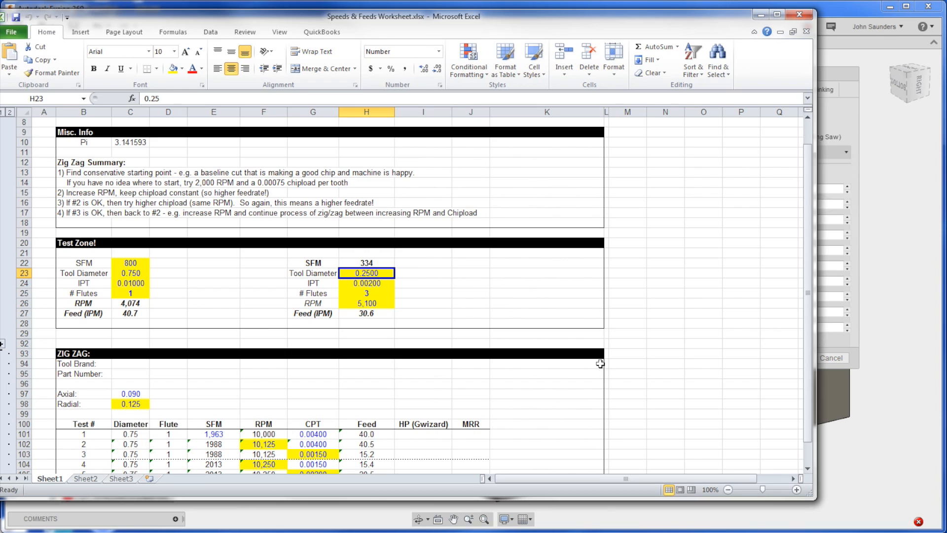
pyautogui.write('2')
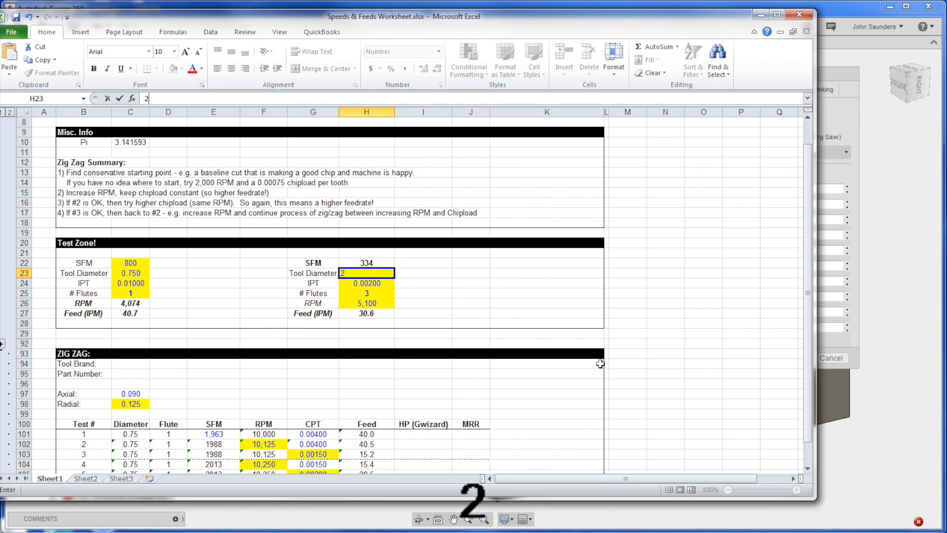
# Enter 2 in diameter, 48 flutes, 750 RPM and 0.0005 chipload in the Test Zone, giving 18 IPM.
pyautogui.press('Return')
pyautogui.write('0.00')
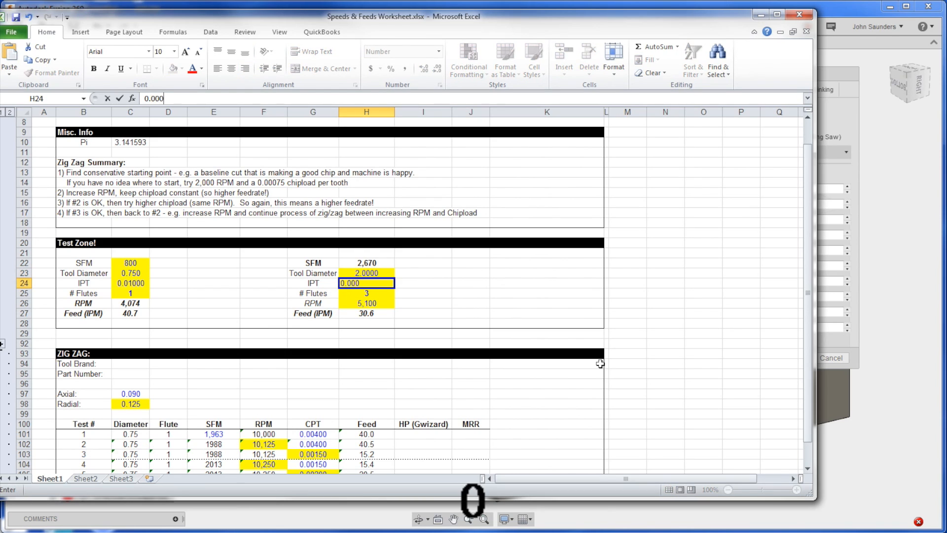
pyautogui.write('0.00100')
pyautogui.press('Return')
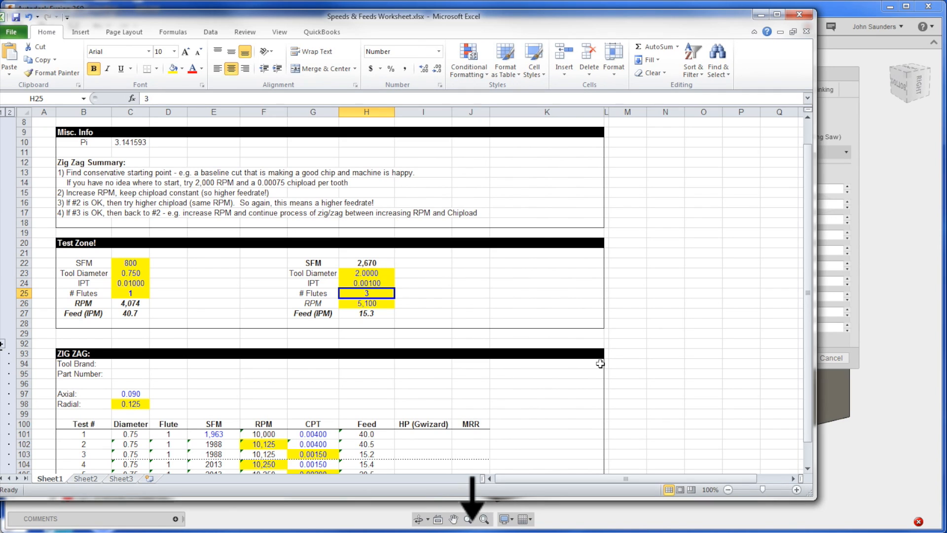
pyautogui.write('48')
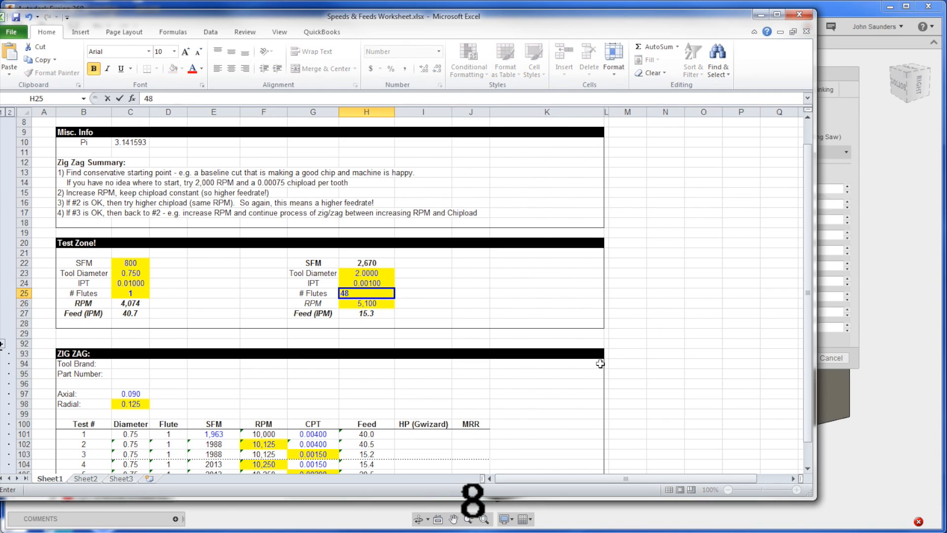
pyautogui.press('Down')
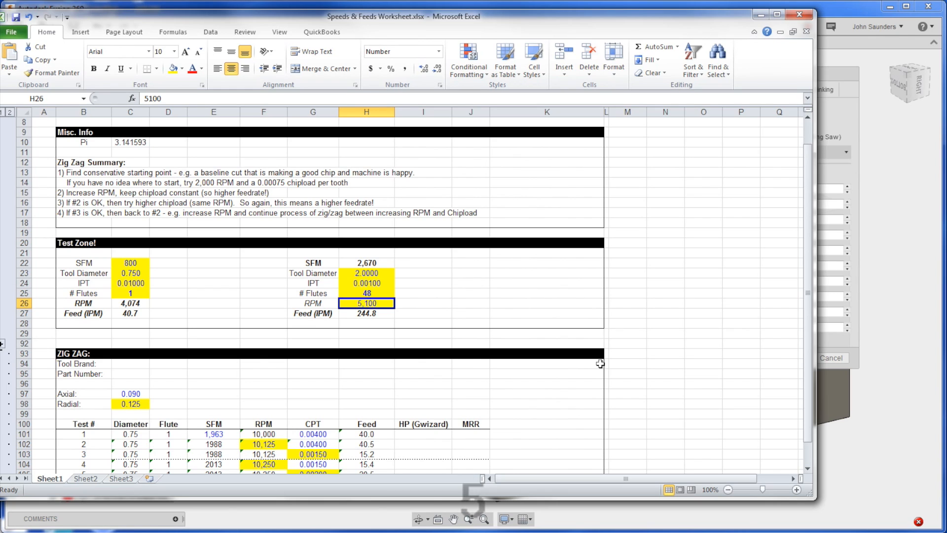
pyautogui.write('750')
pyautogui.press('Down')
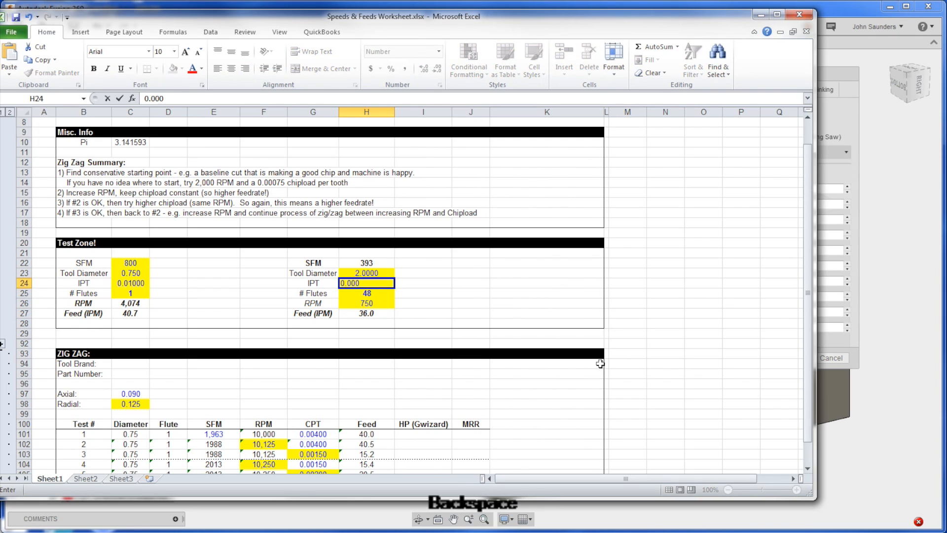
pyautogui.write('5')
pyautogui.press('Return')
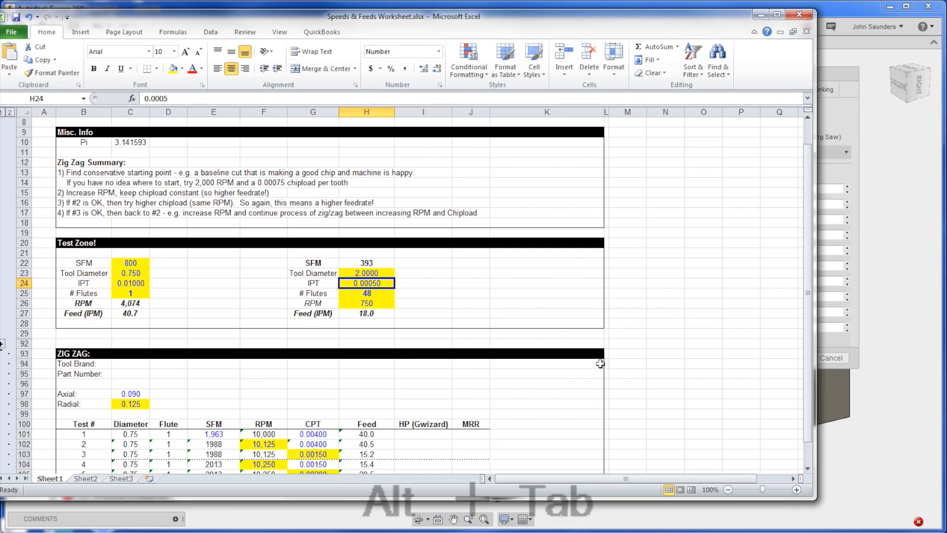
# Set the contour's bottom and top heights from selected part faces and generate the toolpath.
pyautogui.hotkey('alt', 'Tab')
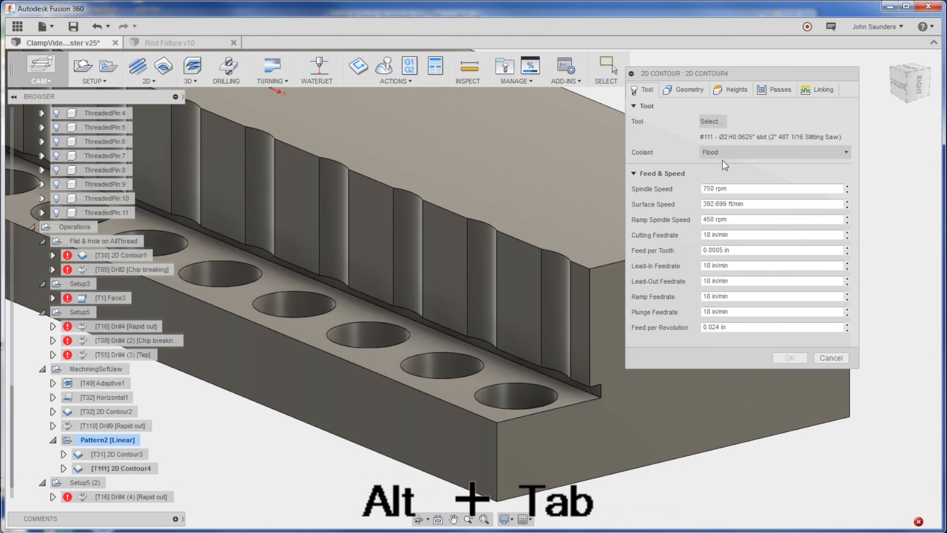
pyautogui.click(690, 90)
pyautogui.click(735, 90)
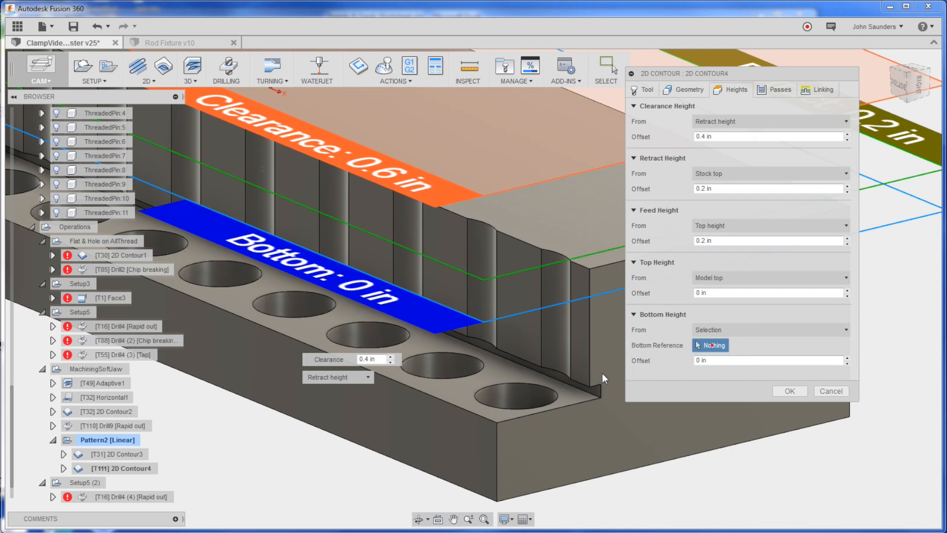
pyautogui.click(518, 355)
pyautogui.click(770, 277)
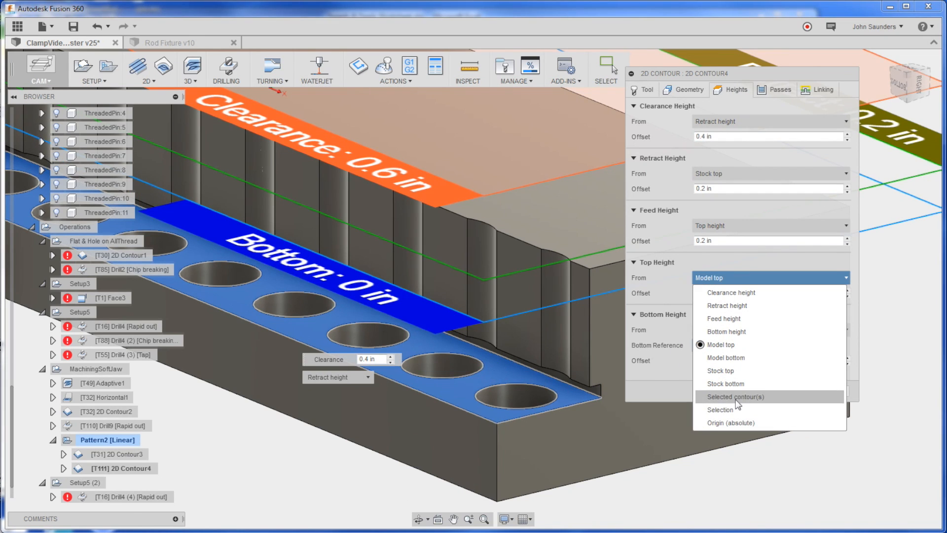
pyautogui.click(720, 410)
pyautogui.keyDown('shift'); pyautogui.moveTo(599, 342); pyautogui.dragTo(547, 225, button='middle'); pyautogui.keyUp('shift')
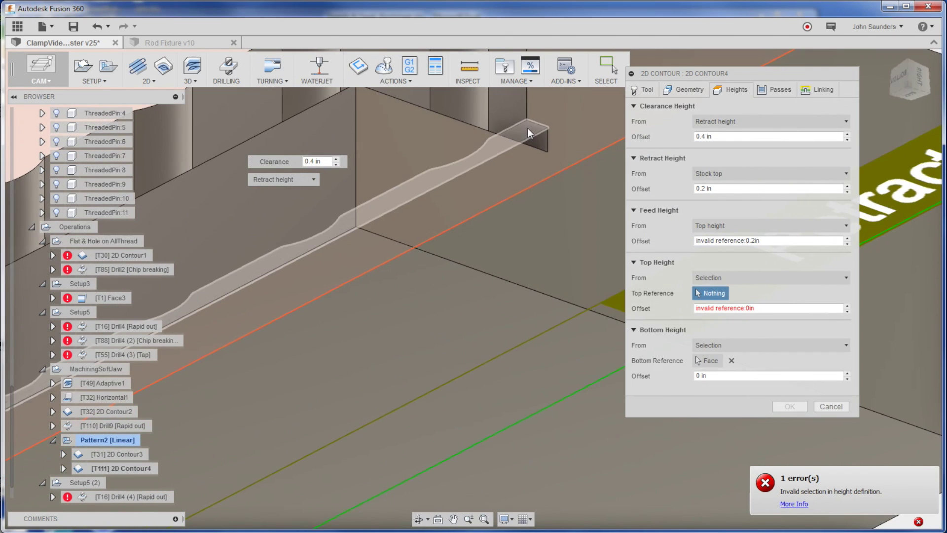
pyautogui.click(528, 131)
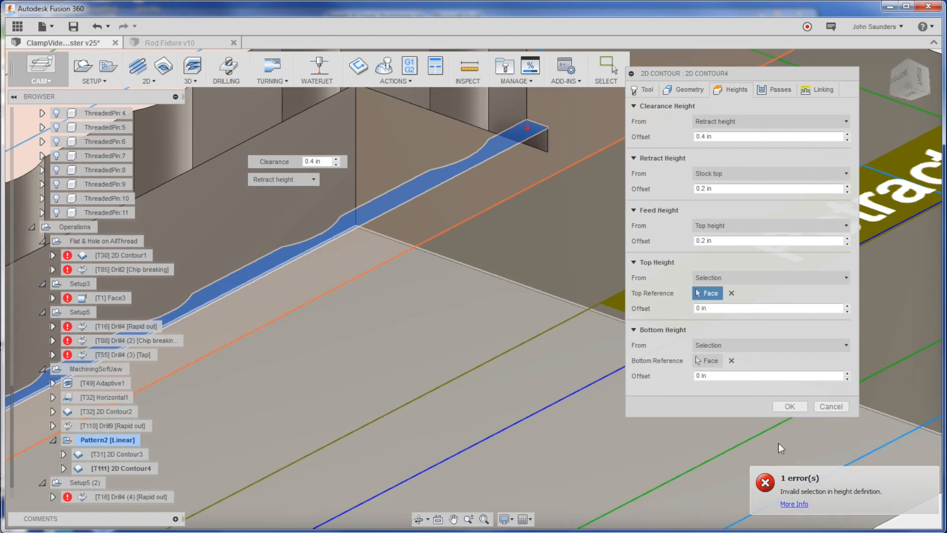
pyautogui.click(789, 406)
# Review the saw toolpath from several angles and move 2D Contour4 out of Pattern2.
pyautogui.moveTo(593, 333)
pyautogui.keyDown('shift'); pyautogui.mouseDown(button='middle')
pyautogui.moveTo(443, 235)
pyautogui.moveTo(435, 312)
pyautogui.mouseUp(button='middle'); pyautogui.keyUp('shift')
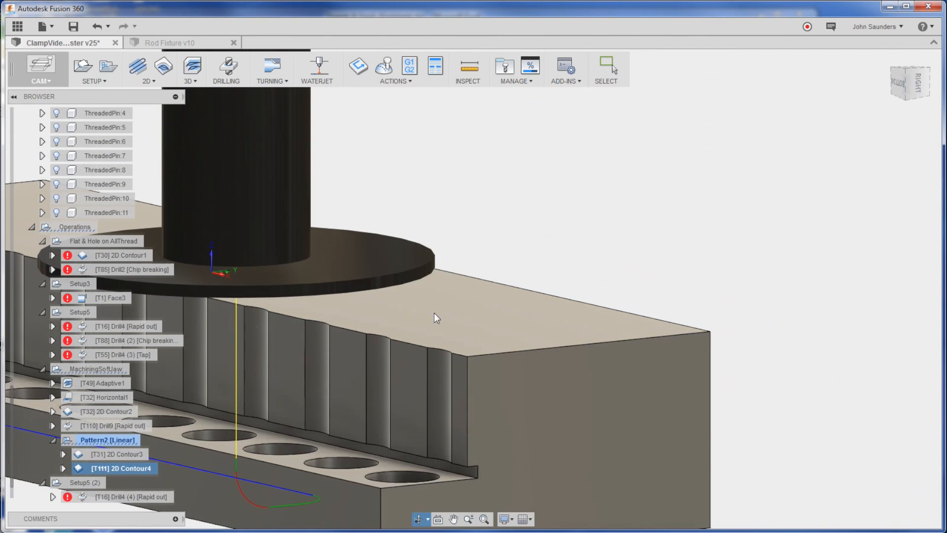
pyautogui.scroll(-4, 434, 314)
pyautogui.keyDown('shift'); pyautogui.moveTo(592, 171); pyautogui.dragTo(501, 313, button='middle'); pyautogui.keyUp('shift')
pyautogui.scroll(-4, 415, 296)
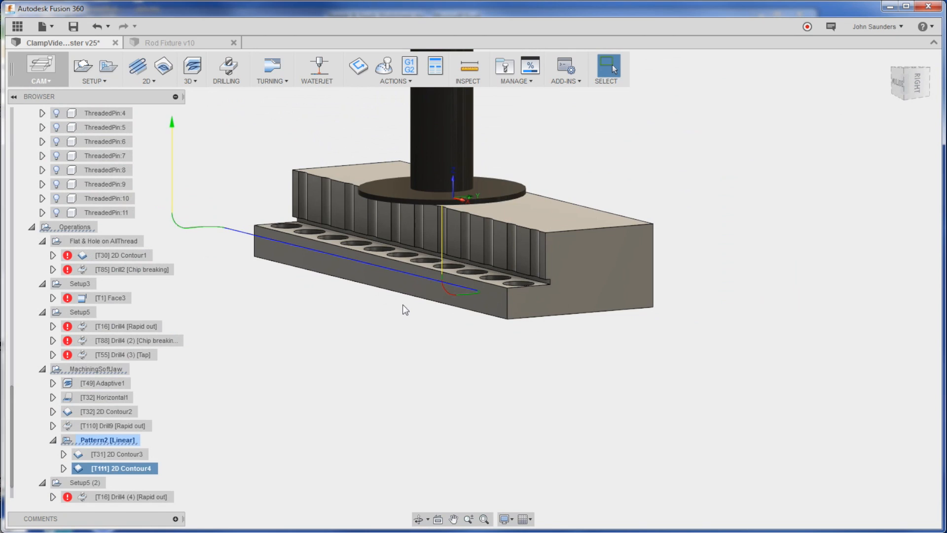
pyautogui.moveTo(400, 311)
pyautogui.keyDown('shift'); pyautogui.mouseDown(button='middle')
pyautogui.moveTo(385, 348)
pyautogui.moveTo(410, 370)
pyautogui.mouseUp(button='middle'); pyautogui.keyUp('shift')
pyautogui.scroll(1, 115, 477)
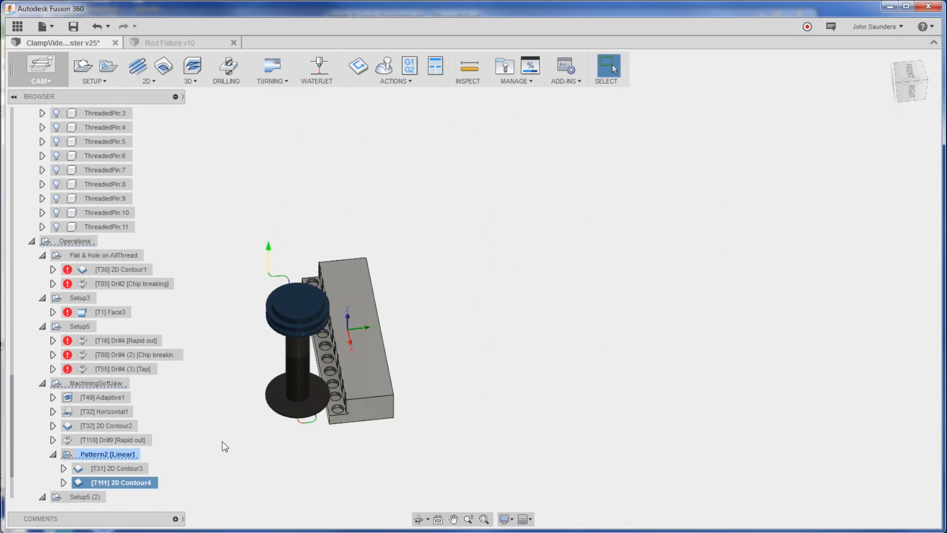
pyautogui.scroll(-4, 245, 445)
pyautogui.moveTo(245, 414)
pyautogui.mouseDown(button='middle')
pyautogui.moveTo(311, 399)
pyautogui.moveTo(415, 347)
pyautogui.mouseUp(button='middle')
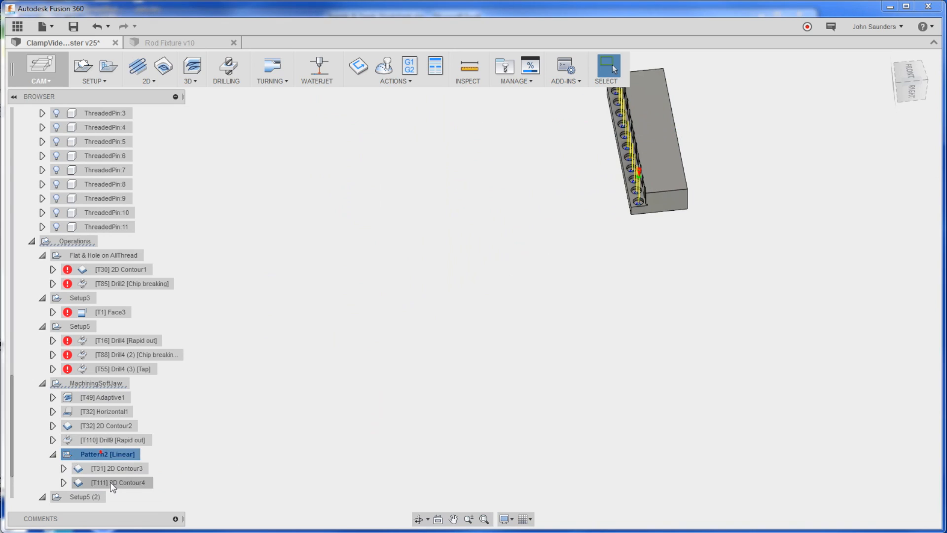
pyautogui.moveTo(107, 483)
pyautogui.mouseDown()
pyautogui.moveTo(105, 454)
pyautogui.moveTo(96, 495)
pyautogui.mouseUp()
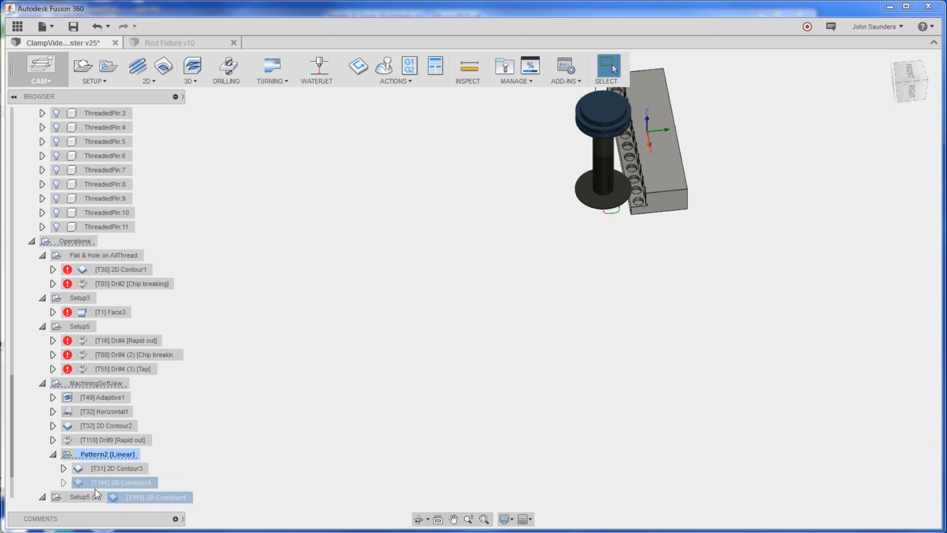
pyautogui.moveTo(250, 338); pyautogui.dragTo(260, 374, button='middle')
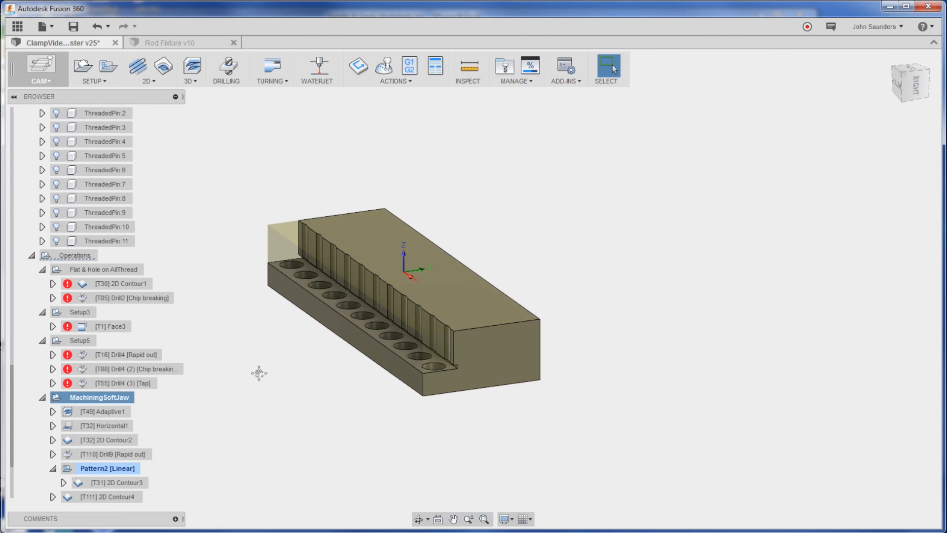
# Simulate the setup with Toolpath Mode set to Tail and inspect the machined stock.
pyautogui.click(384, 68)
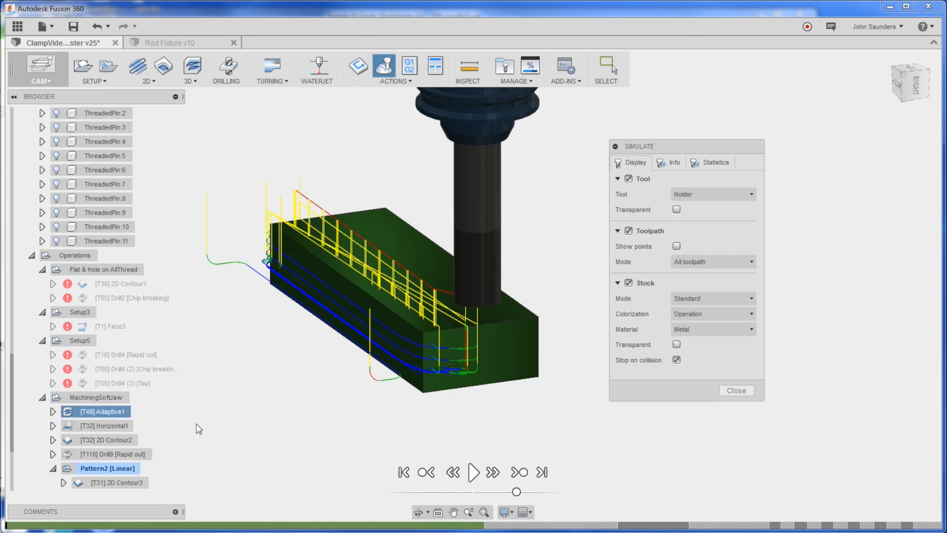
pyautogui.click(517, 472)
pyautogui.scroll(-5, 454, 344)
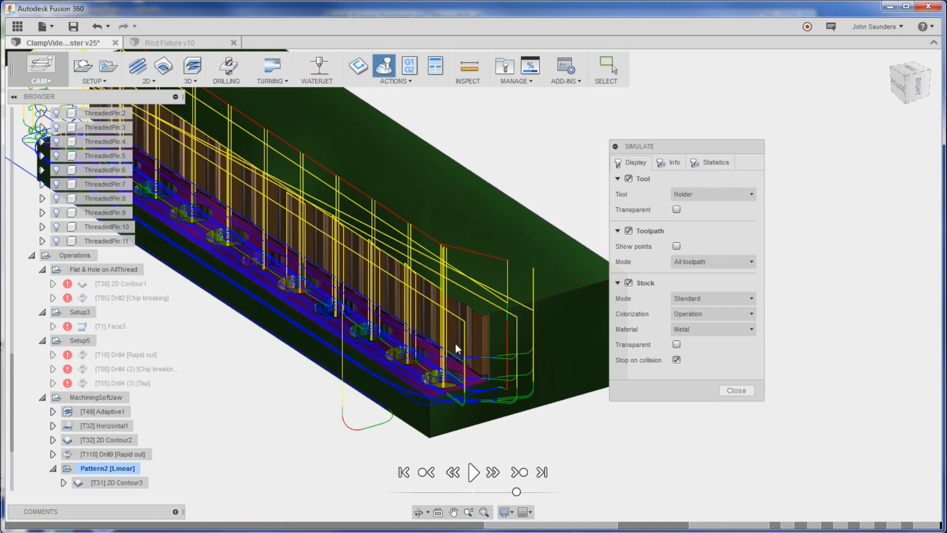
pyautogui.scroll(-3, 512, 404)
pyautogui.click(752, 261)
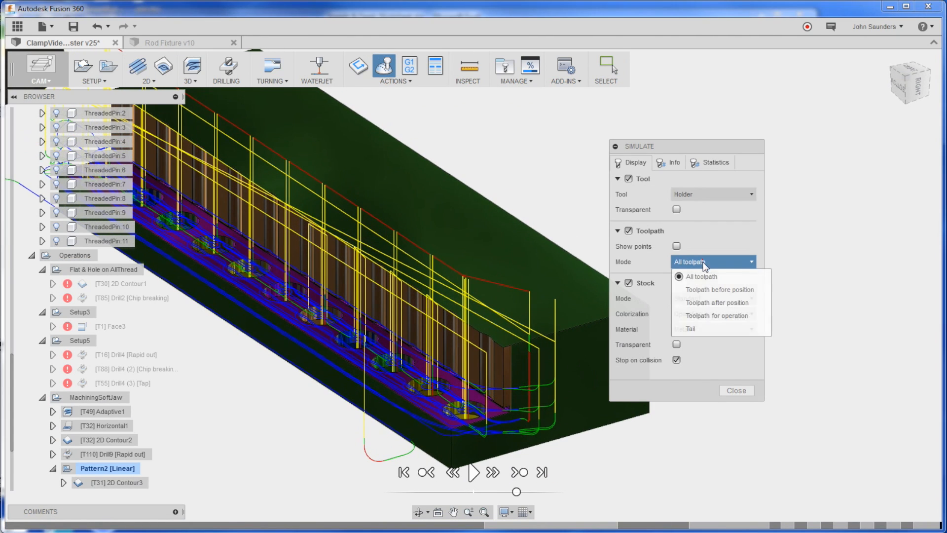
pyautogui.click(708, 329)
pyautogui.moveTo(518, 222)
pyautogui.mouseDown(button='middle')
pyautogui.moveTo(483, 212)
pyautogui.moveTo(449, 270)
pyautogui.mouseUp(button='middle')
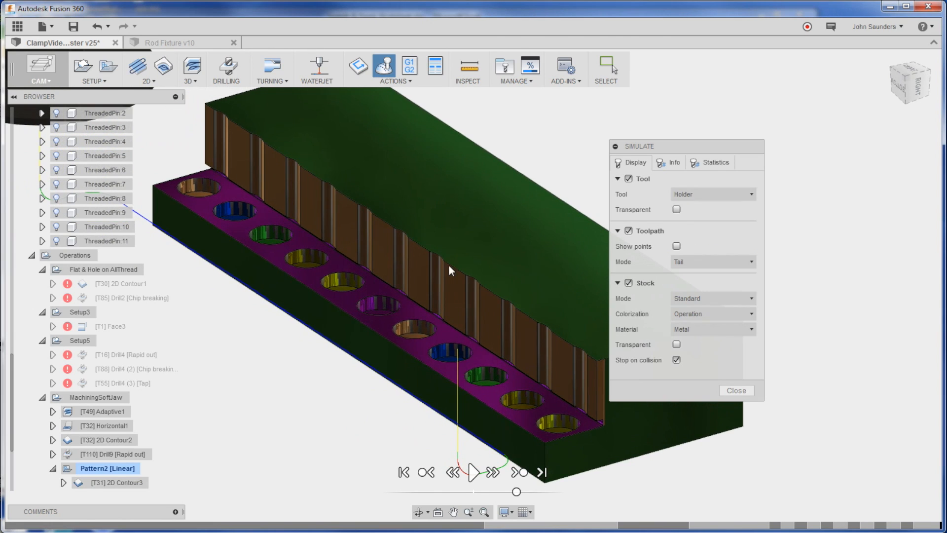
pyautogui.scroll(5, 58, 185)
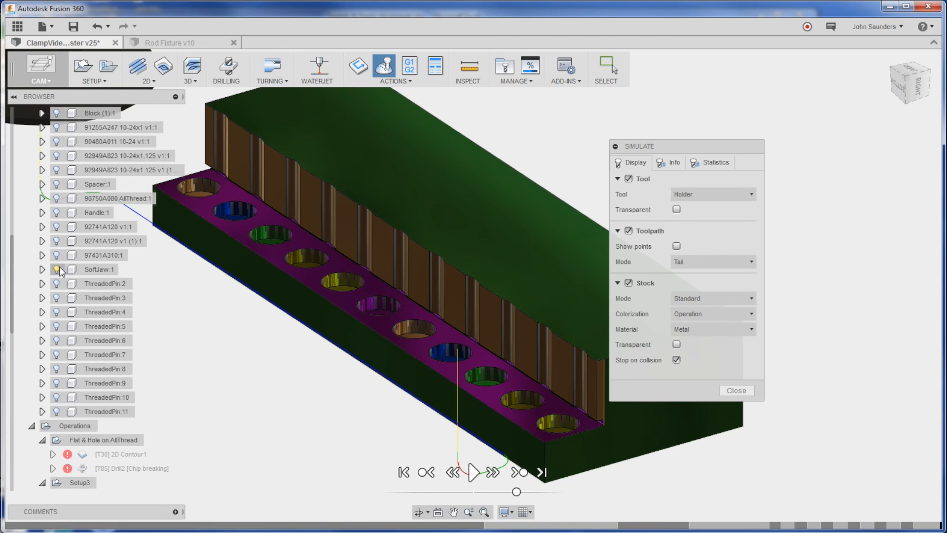
pyautogui.moveTo(445, 222)
pyautogui.keyDown('shift'); pyautogui.mouseDown(button='middle')
pyautogui.moveTo(447, 333)
pyautogui.moveTo(443, 237)
pyautogui.mouseUp(button='middle'); pyautogui.keyUp('shift')
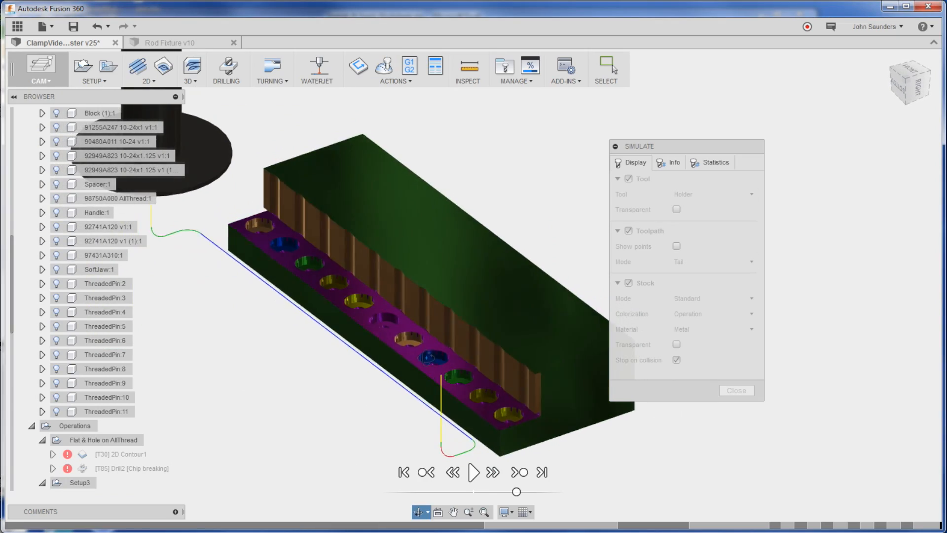